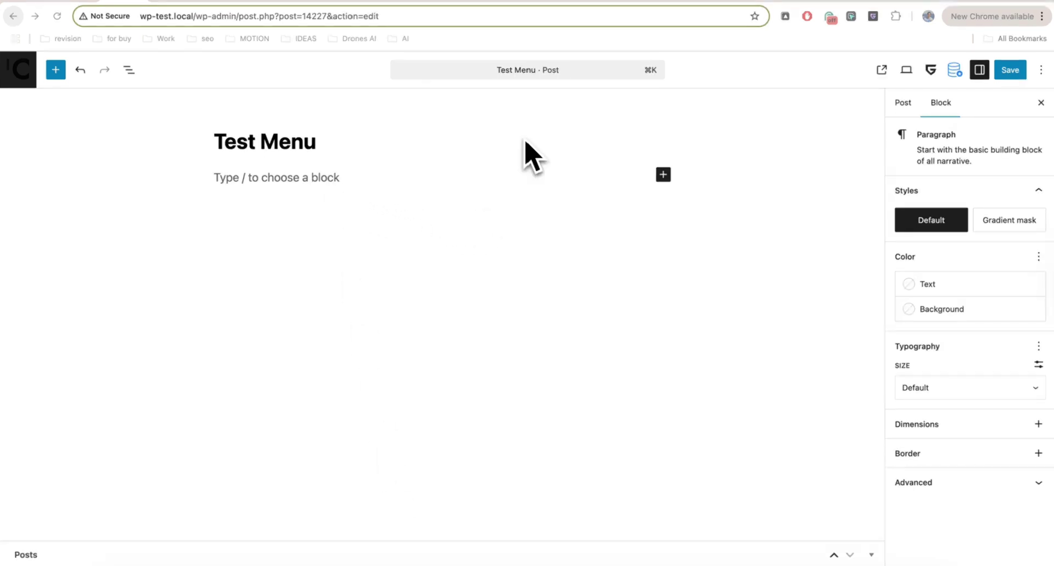
# Insert a Navigation Element block under the Test Menu title.
pyautogui.click(306, 180)
pyautogui.write('/naviga')
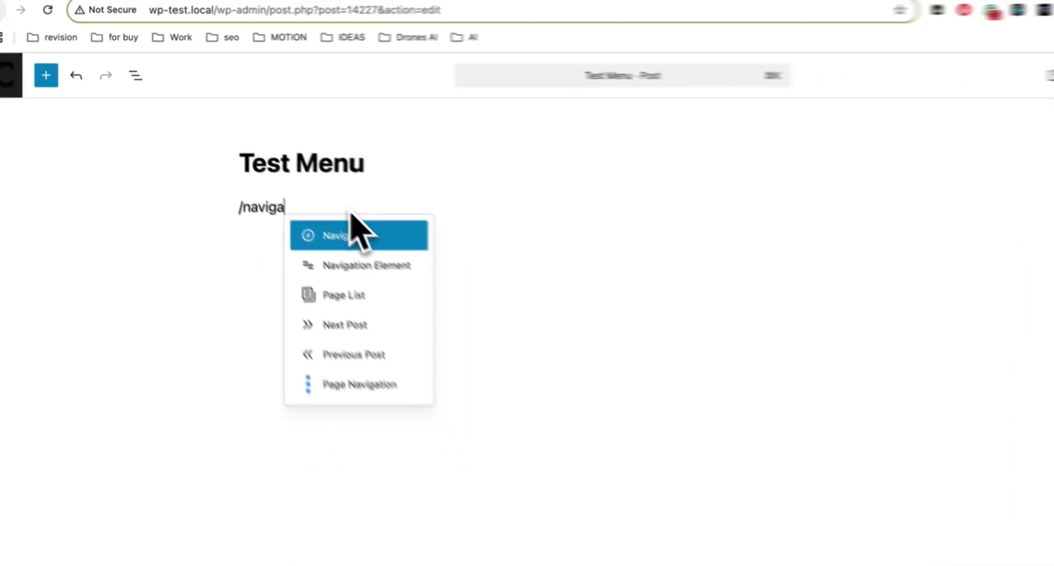
pyautogui.press('Down')
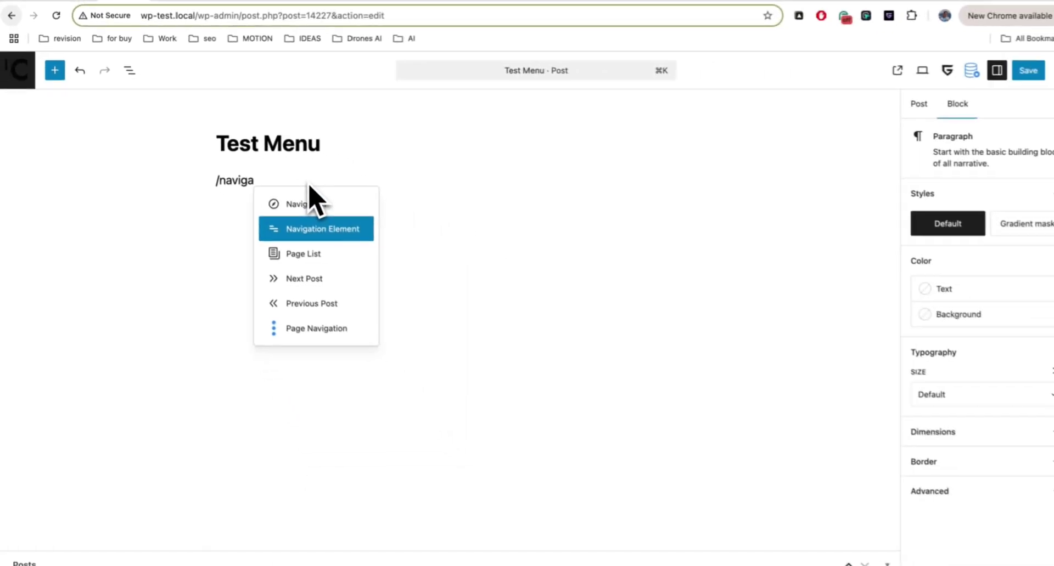
pyautogui.press('Return')
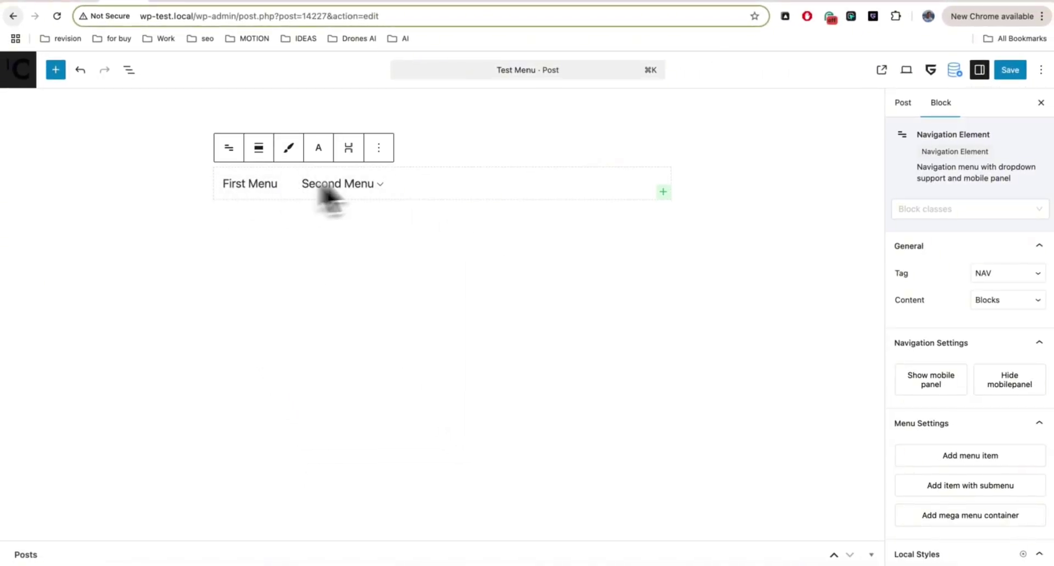
# Show the block structure list and preview the submenu entries under Second Menu.
pyautogui.hotkey('ctrl', 'alt', 'o')
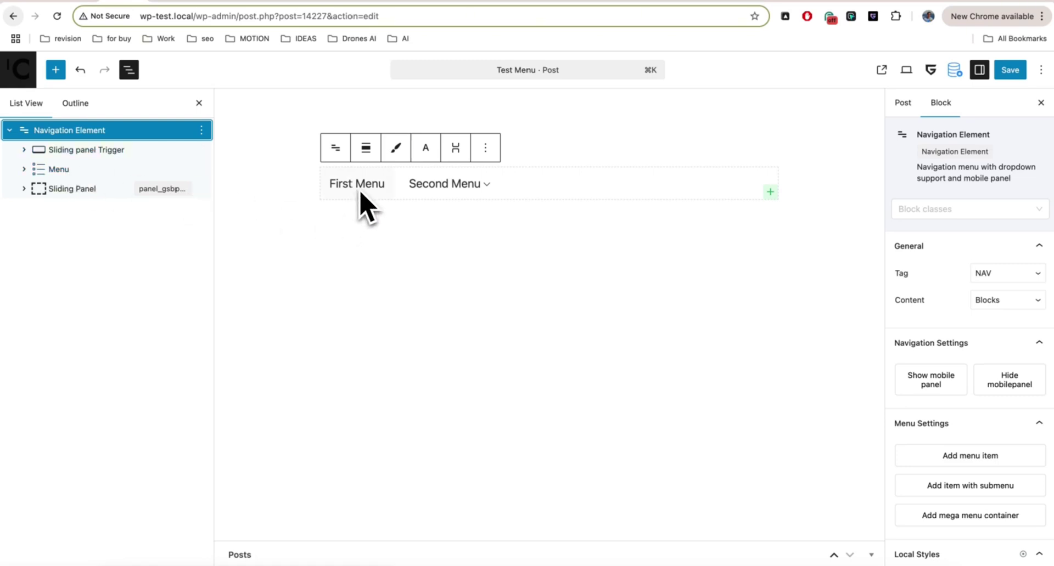
pyautogui.moveTo(440, 190)
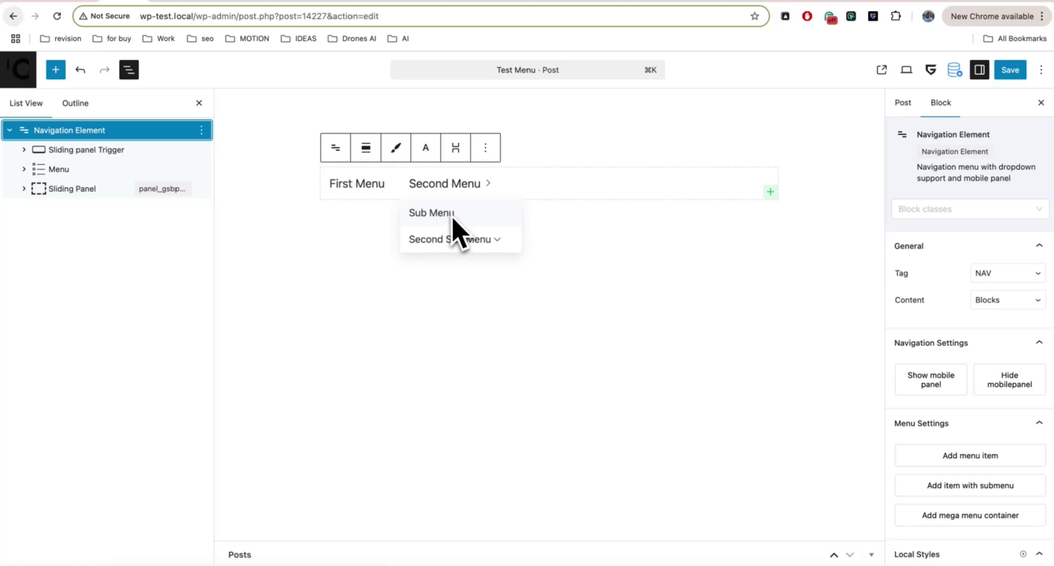
pyautogui.moveTo(462, 243)
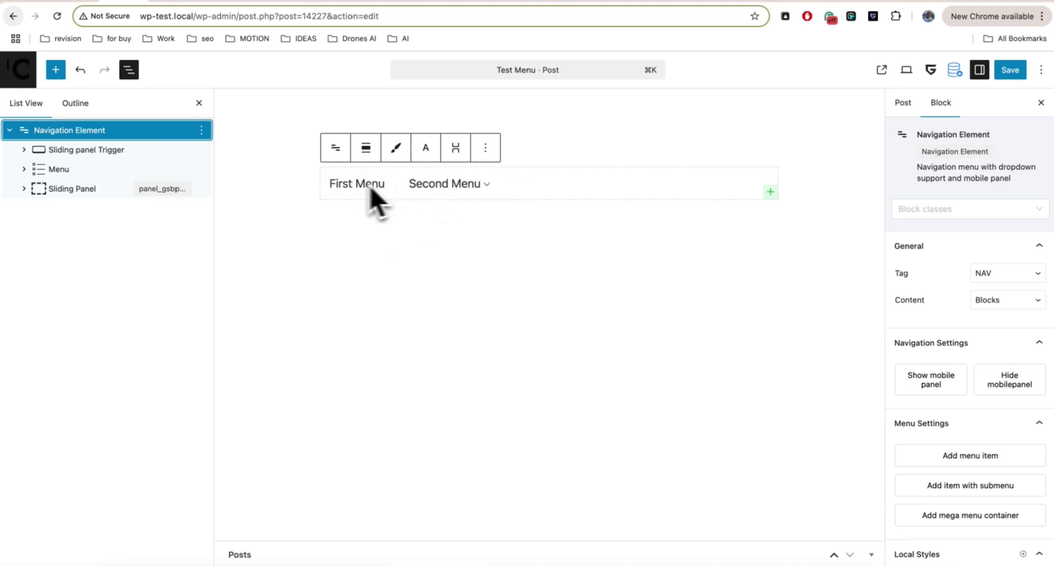
# Expand the Menu block and its first Menu Item, and show the settings of that item's link element.
pyautogui.click(149, 169)
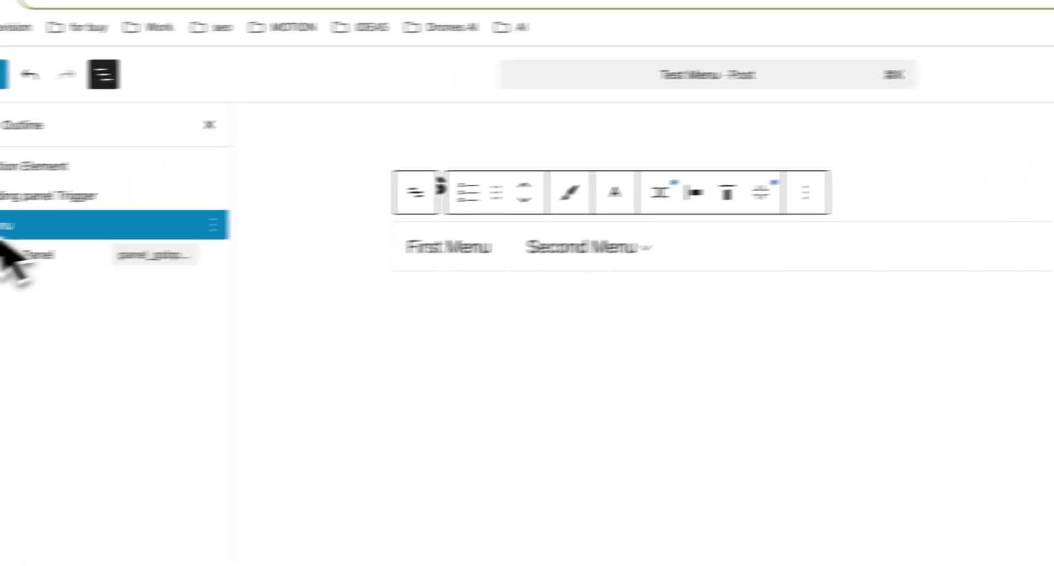
pyautogui.click(34, 220)
pyautogui.click(58, 249)
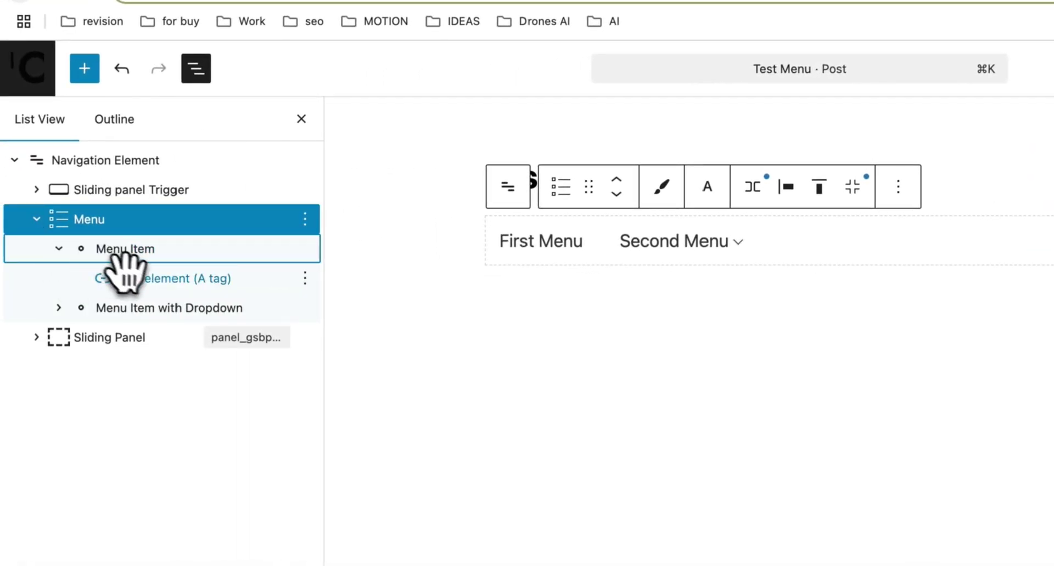
pyautogui.click(165, 278)
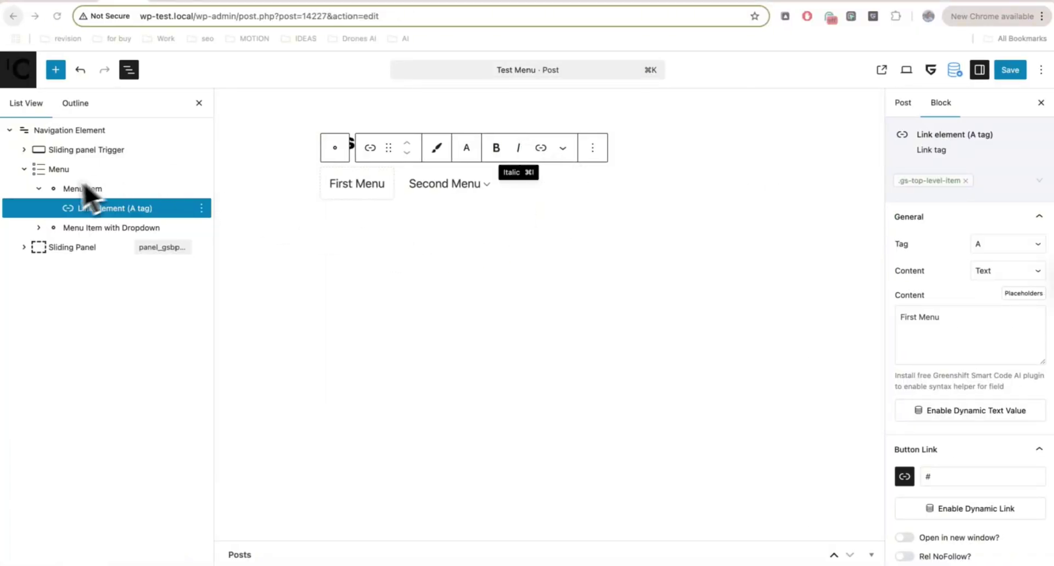
# Duplicate the First Menu item within the menu and delete the copy.
pyautogui.click(39, 189)
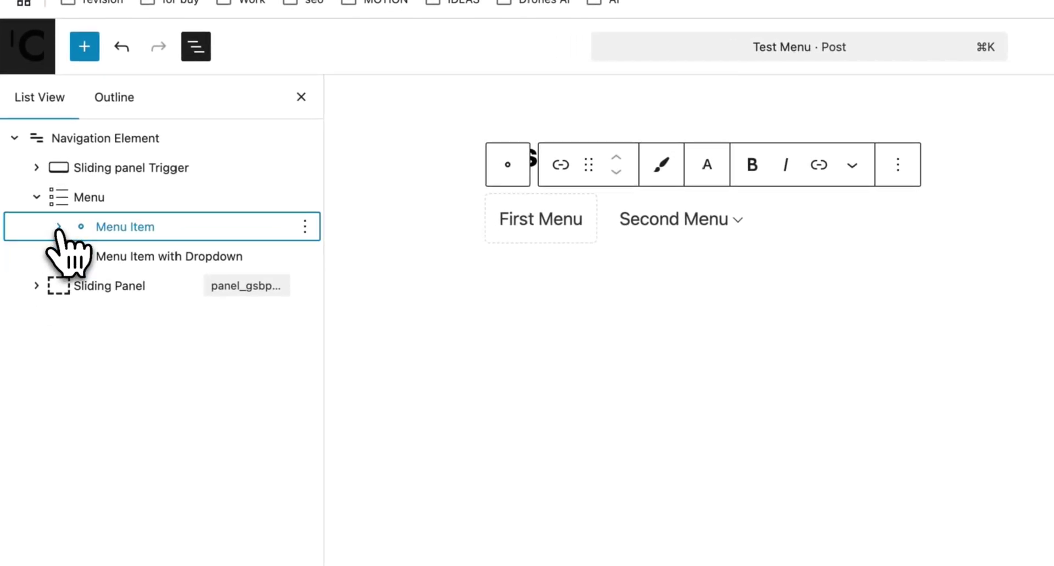
pyautogui.click(154, 228)
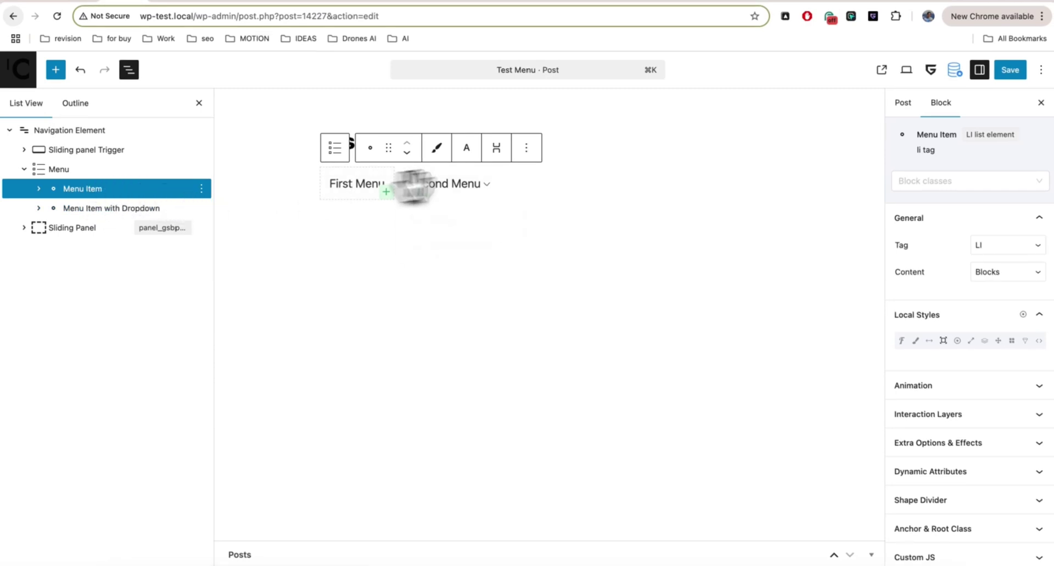
pyautogui.click(526, 147)
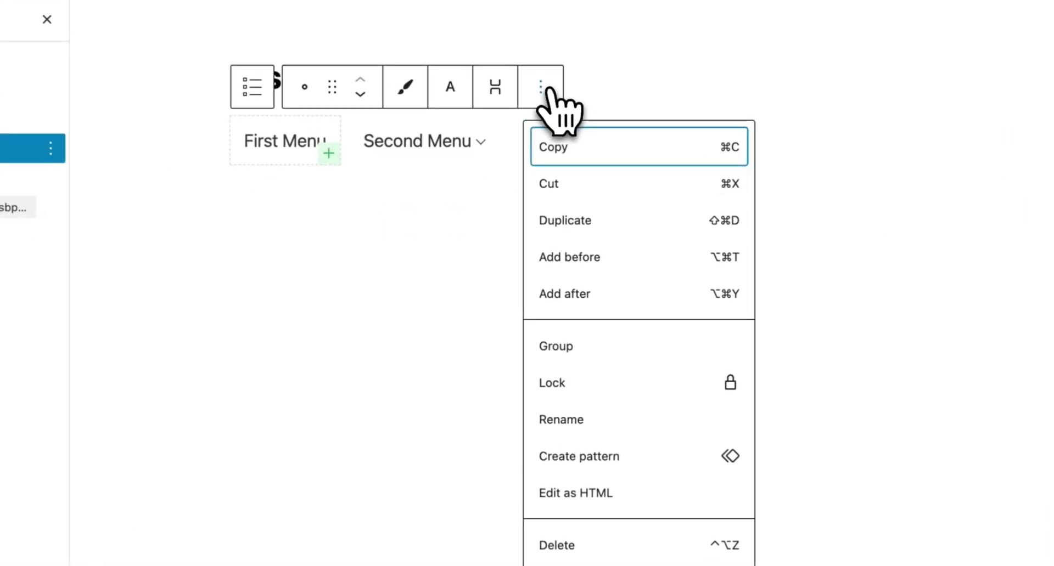
pyautogui.click(598, 219)
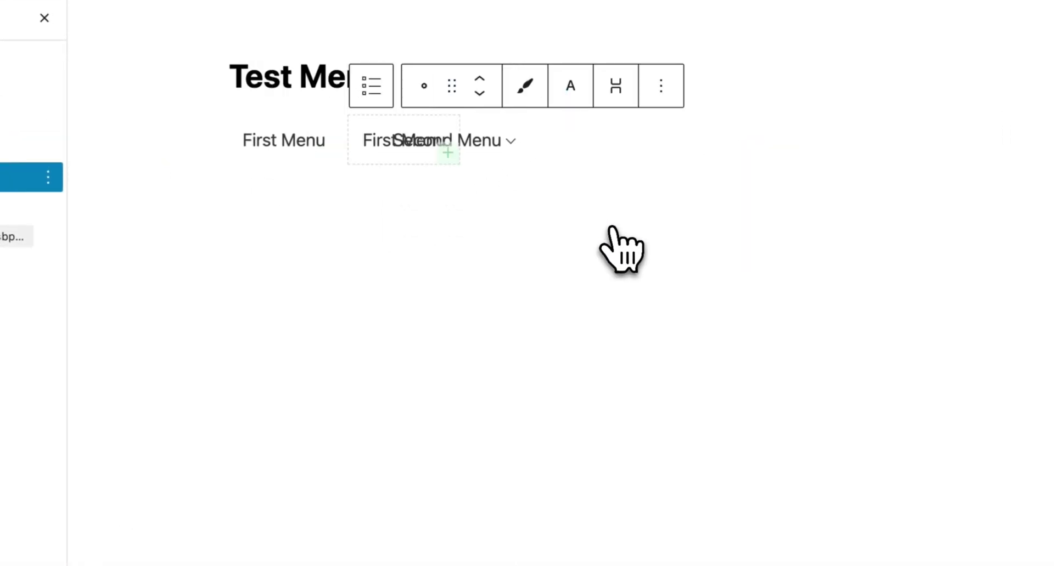
pyautogui.click(661, 85)
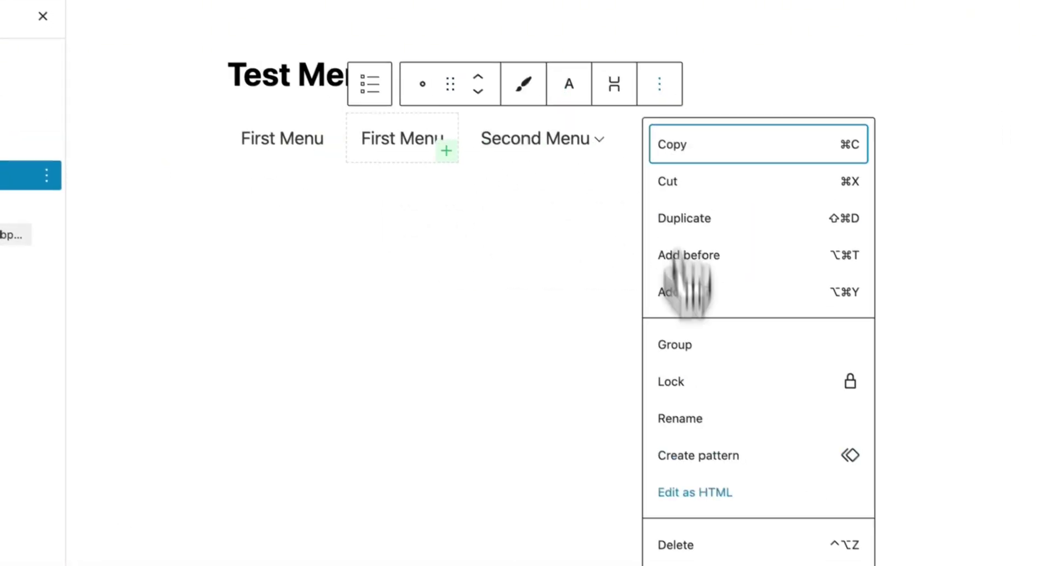
pyautogui.click(670, 546)
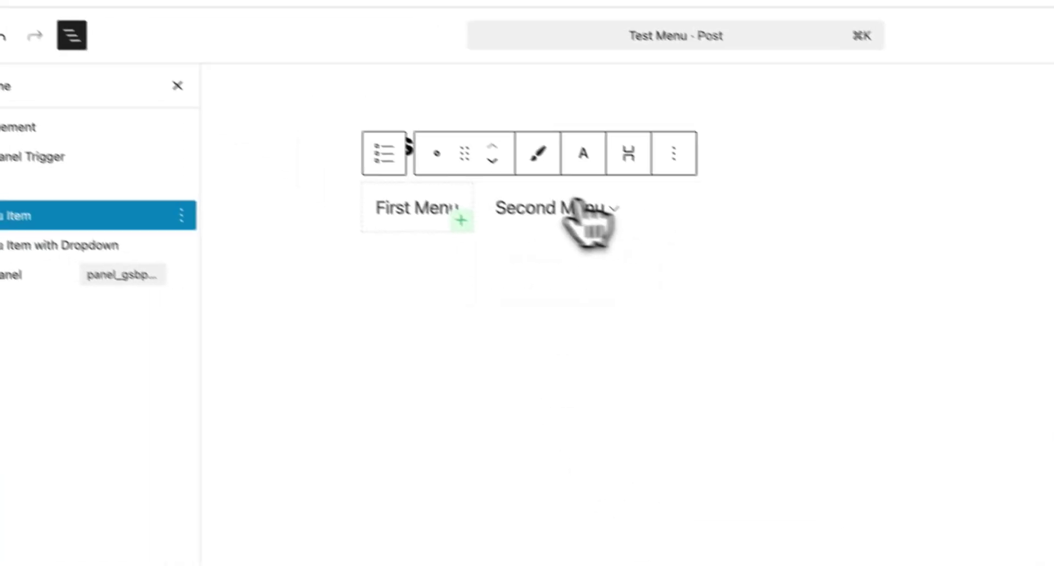
# Move the First Menu item behind Second Menu and back to the first position.
pyautogui.press('super+alt+shift+y')
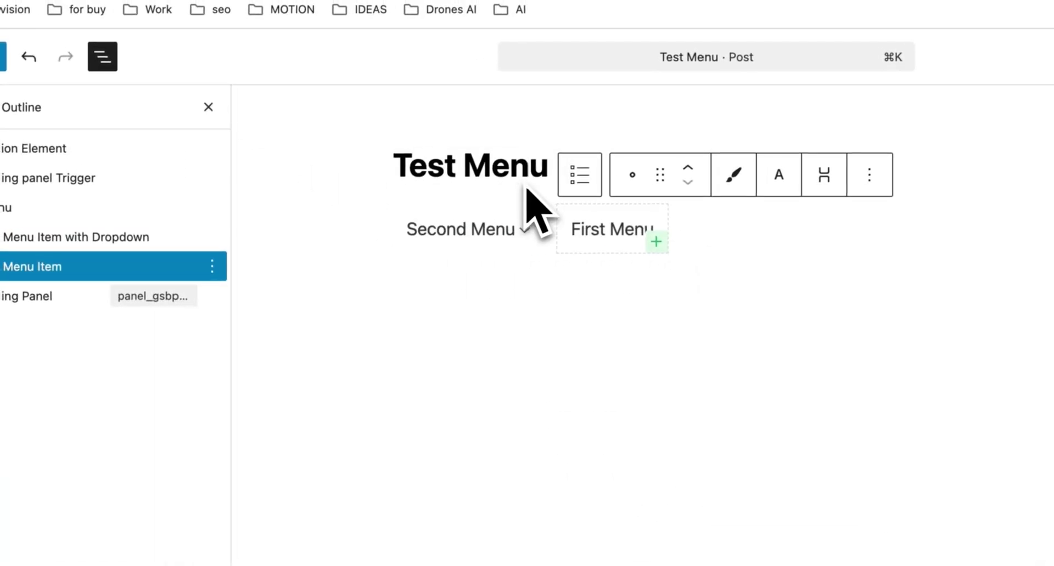
pyautogui.click(687, 168)
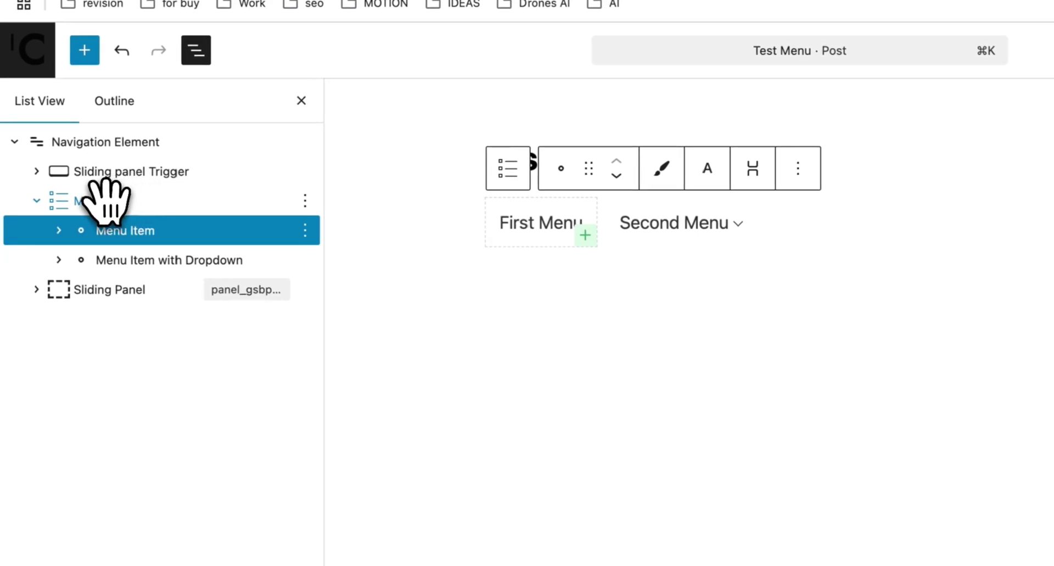
# Add a plain menu item to the Navigation Element and select its link text.
pyautogui.click(107, 200)
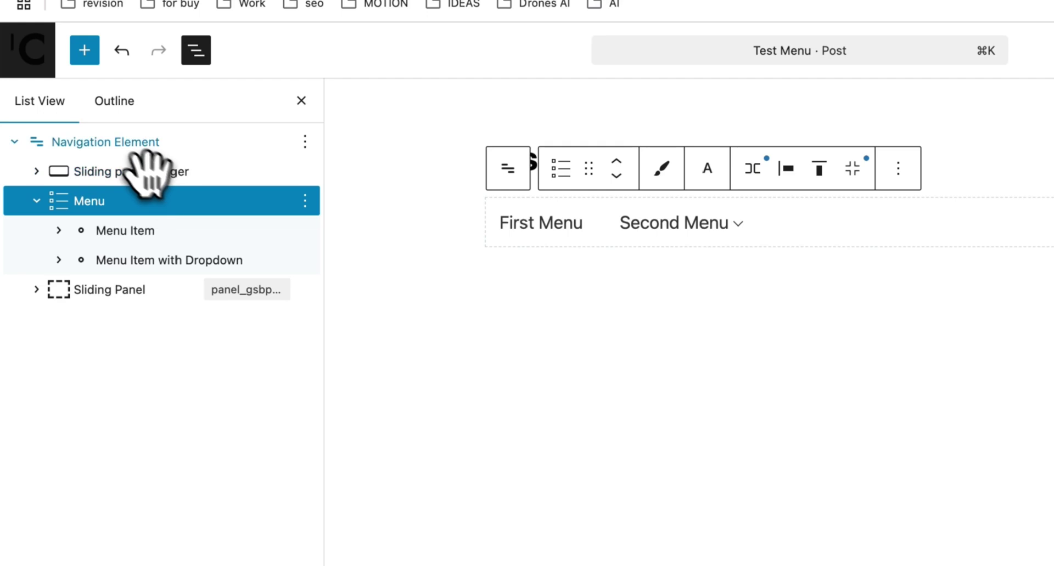
pyautogui.click(112, 144)
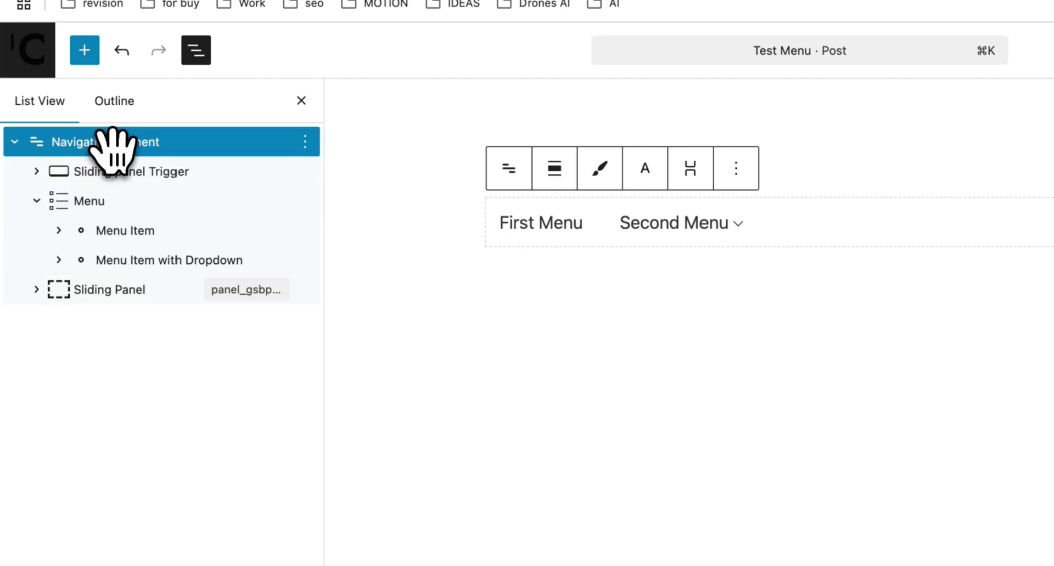
pyautogui.scroll(-3, 968, 439)
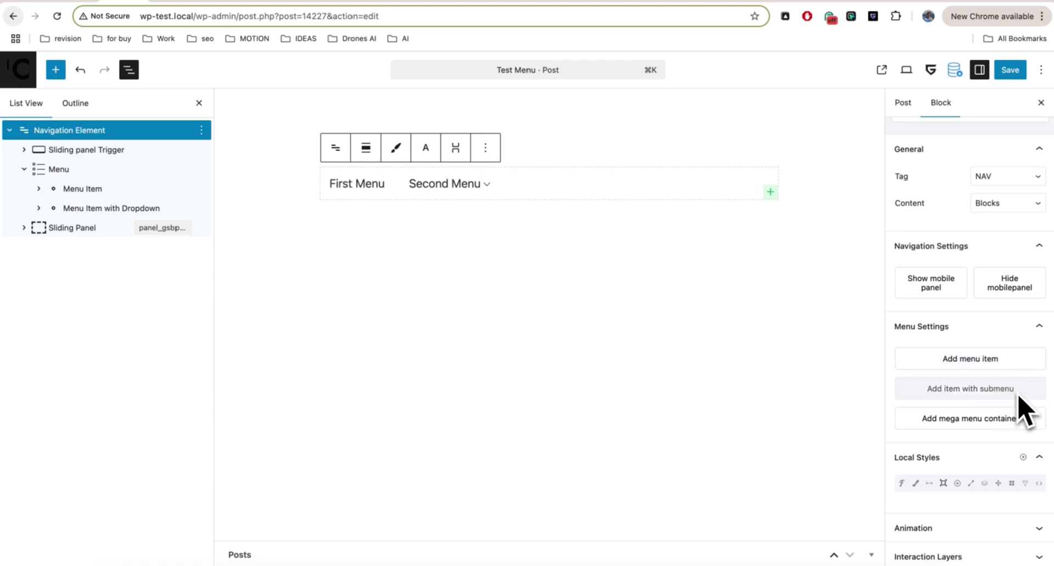
pyautogui.click(970, 367)
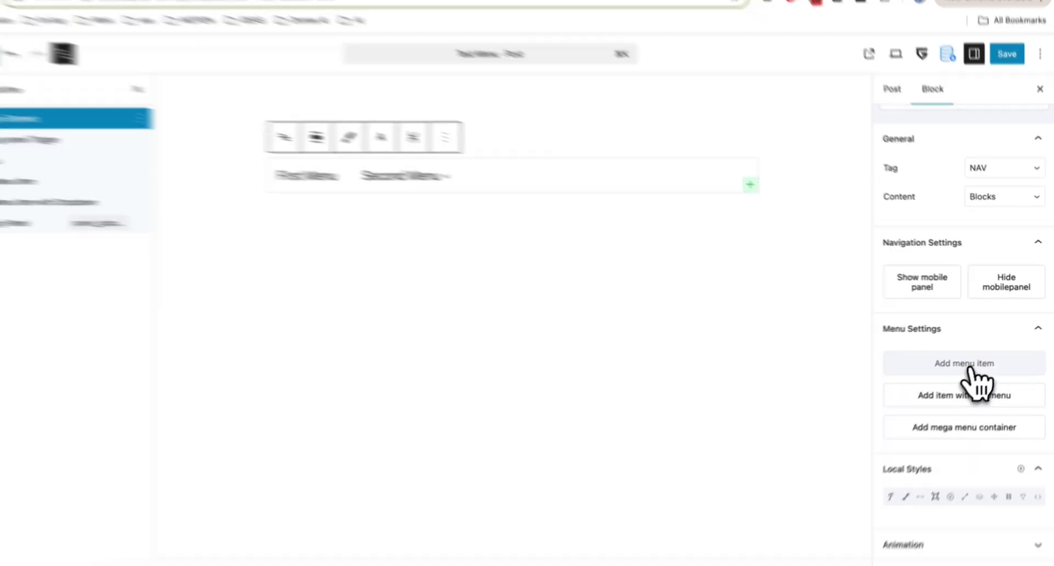
pyautogui.click(426, 203)
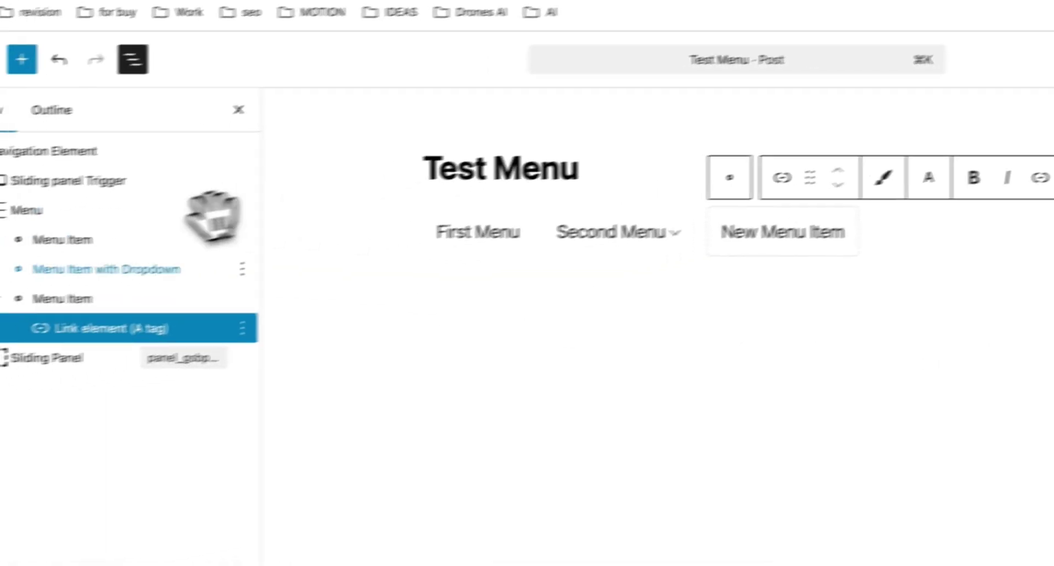
# Delete the New Menu Item entry from the menu.
pyautogui.click(101, 296)
pyautogui.click(1021, 178)
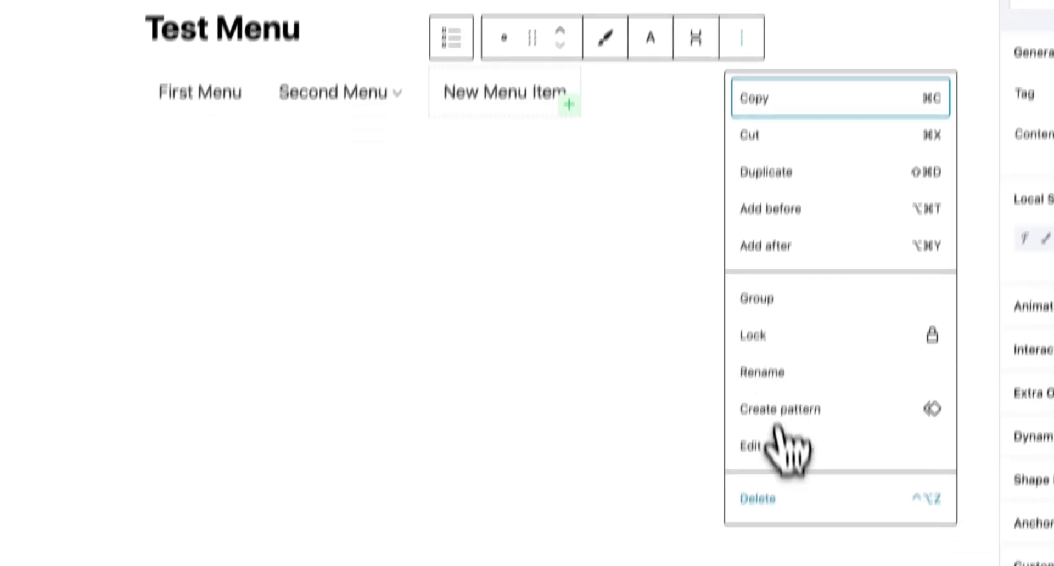
pyautogui.click(758, 498)
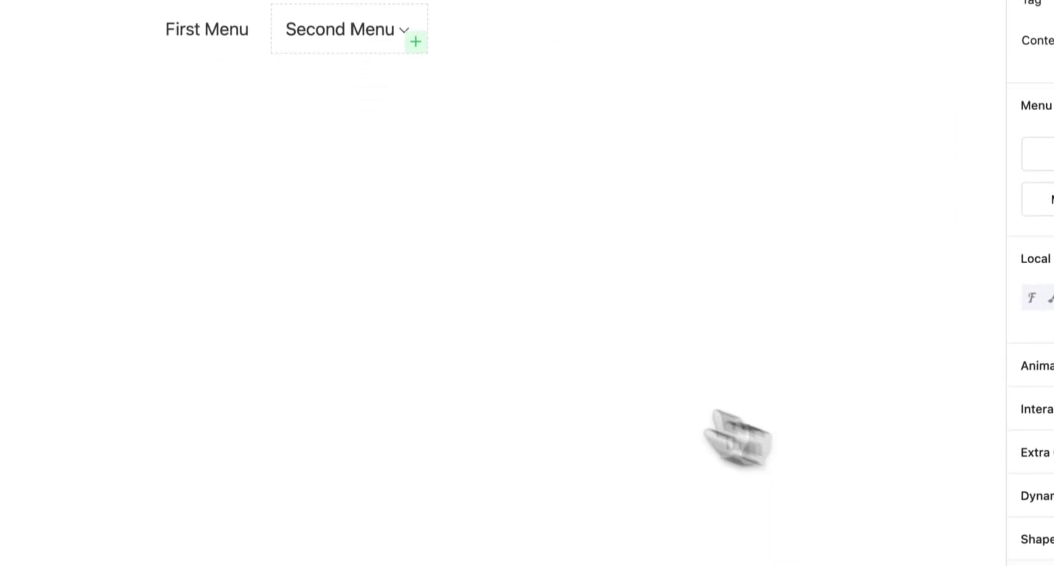
# Add an item with a submenu to the Menu block and select its Dropdown Menu link.
pyautogui.click(165, 150)
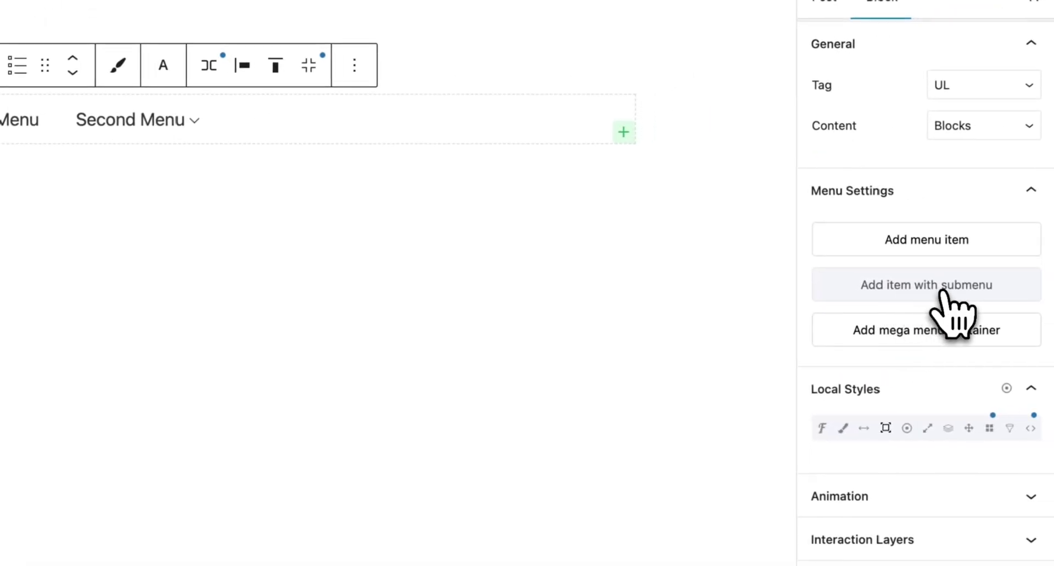
pyautogui.click(917, 288)
pyautogui.click(490, 200)
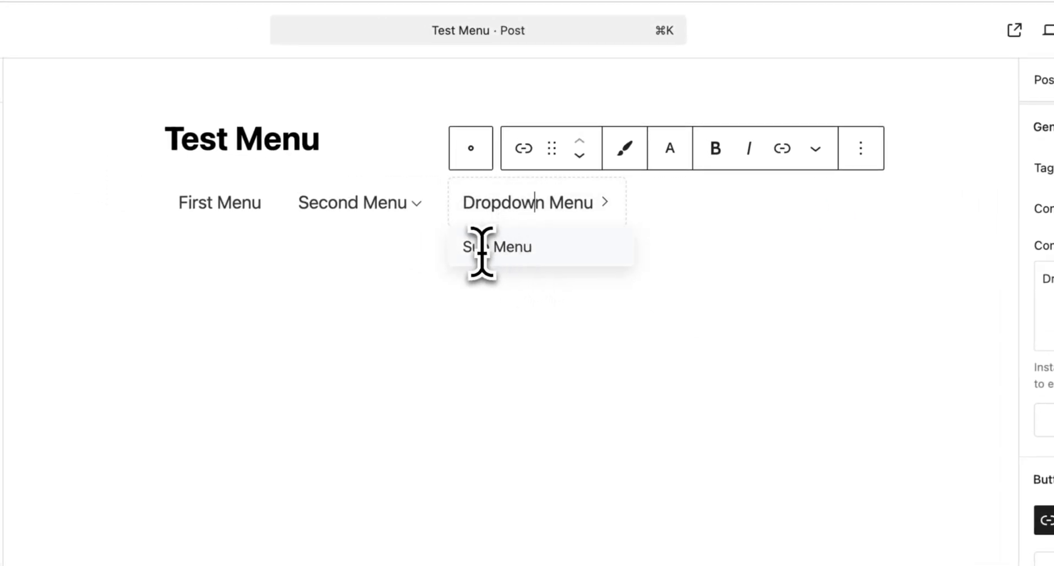
# Add a nested sub menu item to the new Dropdown Menu's Sub Menu Item and preview the dropdown.
pyautogui.click(505, 250)
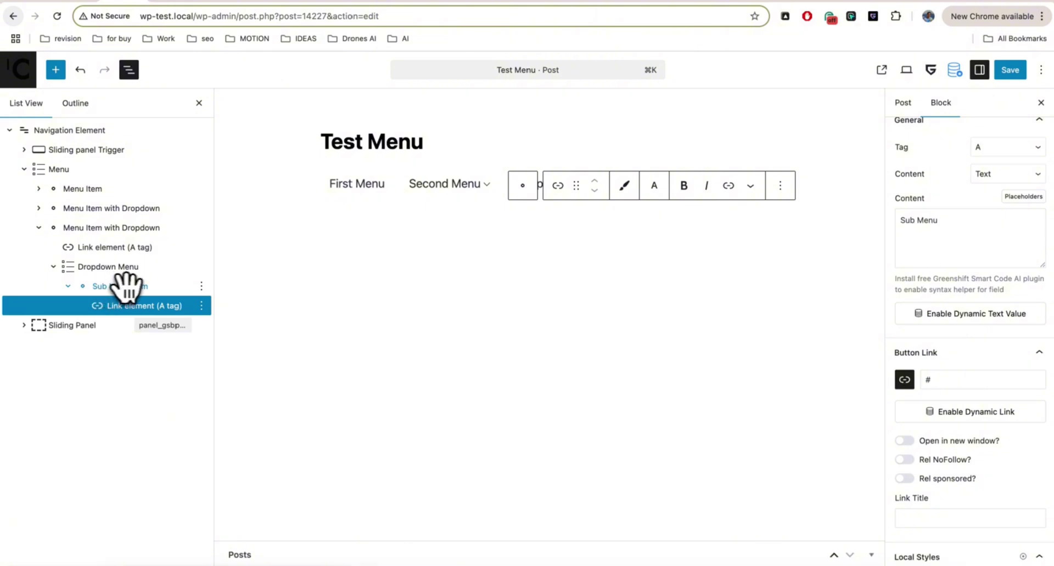
pyautogui.click(126, 286)
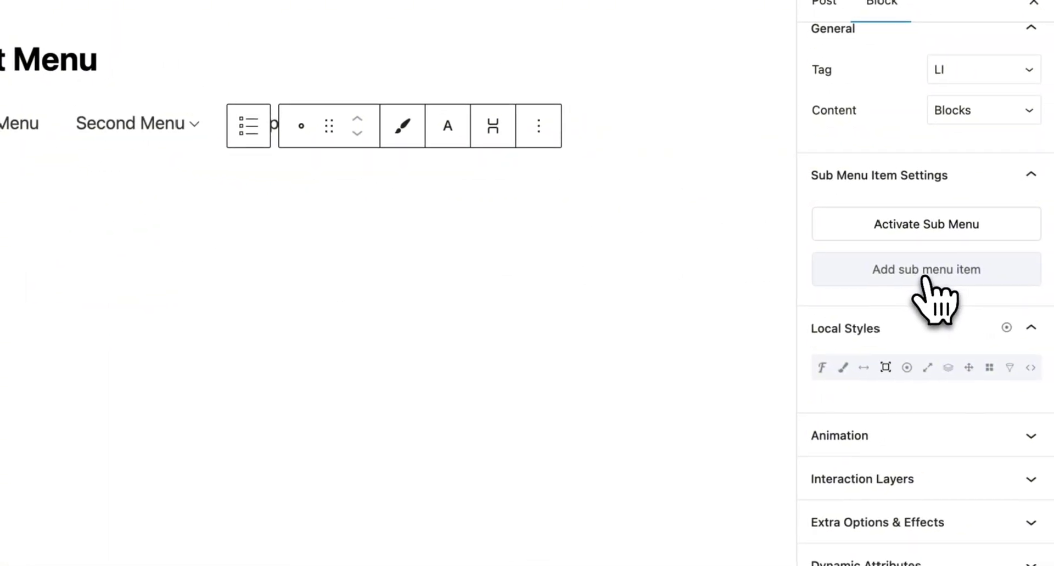
pyautogui.click(933, 277)
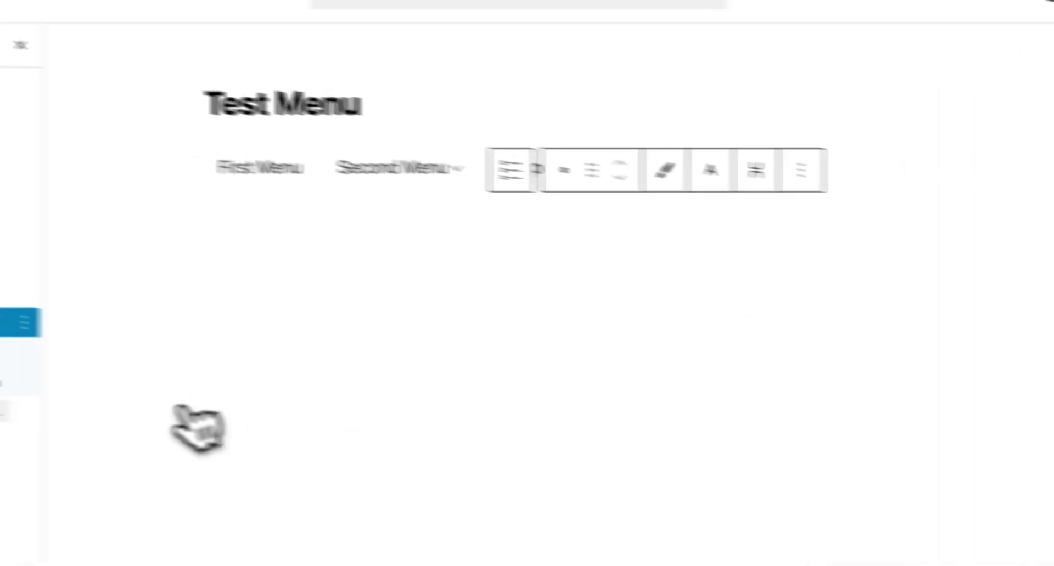
pyautogui.click(324, 123)
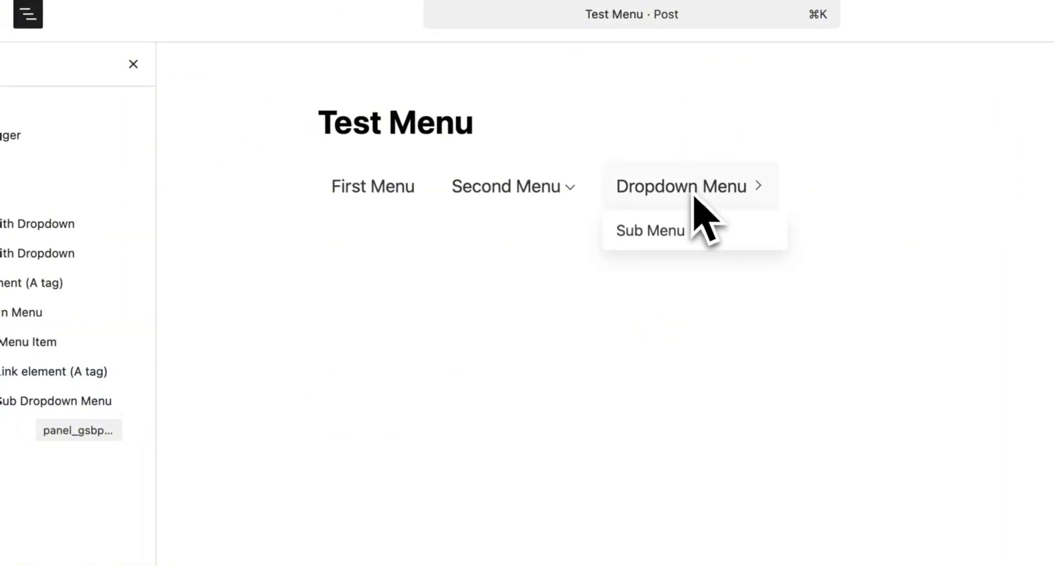
pyautogui.moveTo(687, 244)
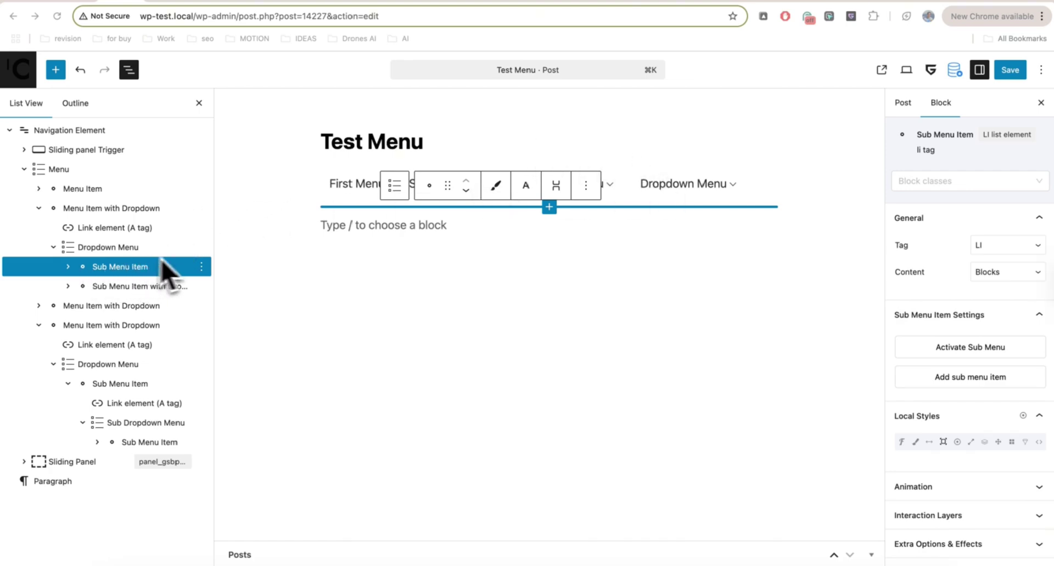
# Duplicate the Sub Menu Item inside Second Menu's dropdown and select the copy.
pyautogui.rightClick(190, 274)
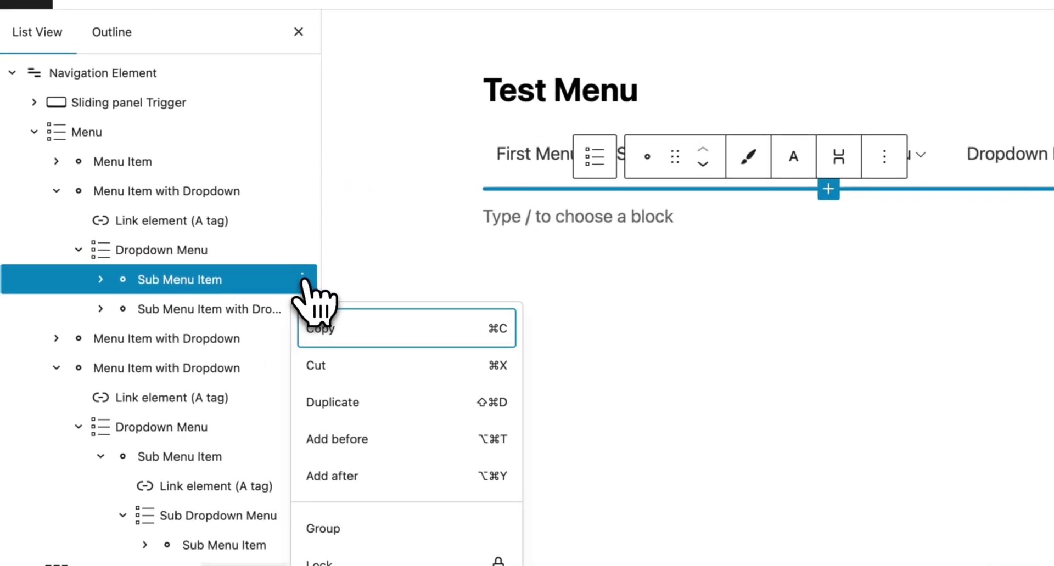
pyautogui.click(329, 406)
pyautogui.click(173, 309)
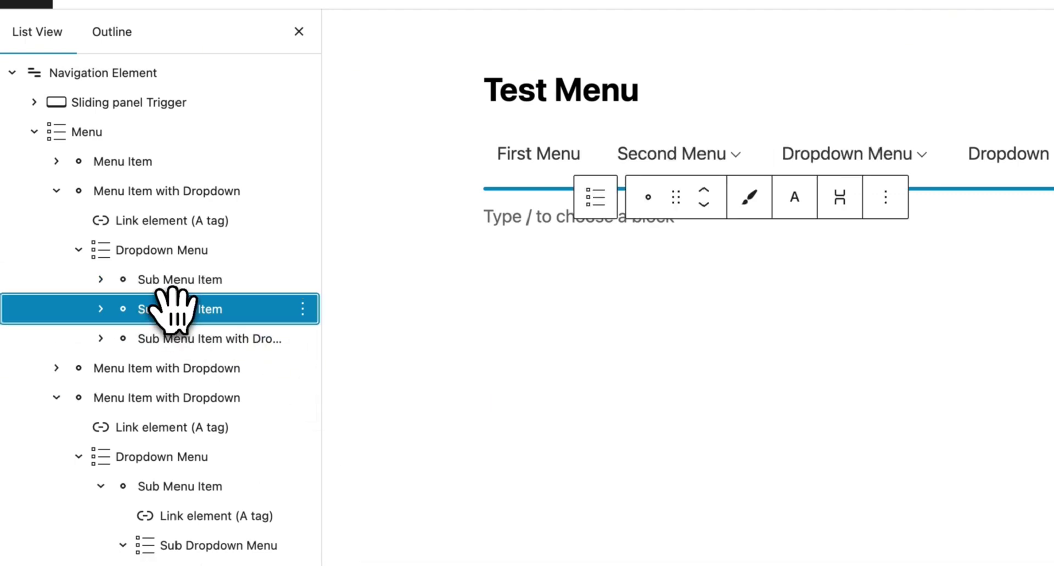
# Select the link element of the duplicated Sub Menu Item and examine its content and link settings.
pyautogui.moveTo(672, 159)
pyautogui.click(650, 237)
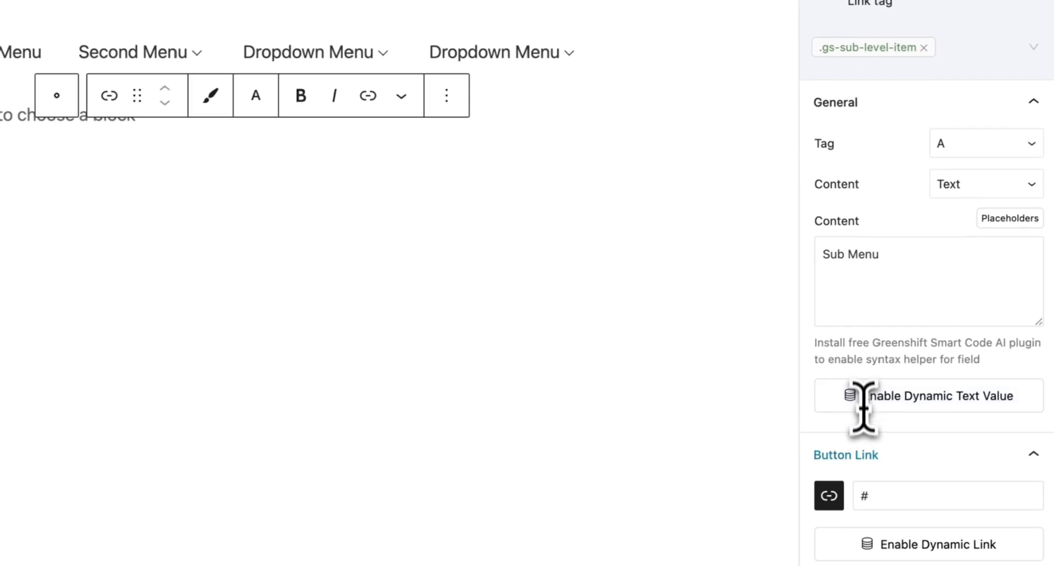
pyautogui.scroll(-5, 885, 500)
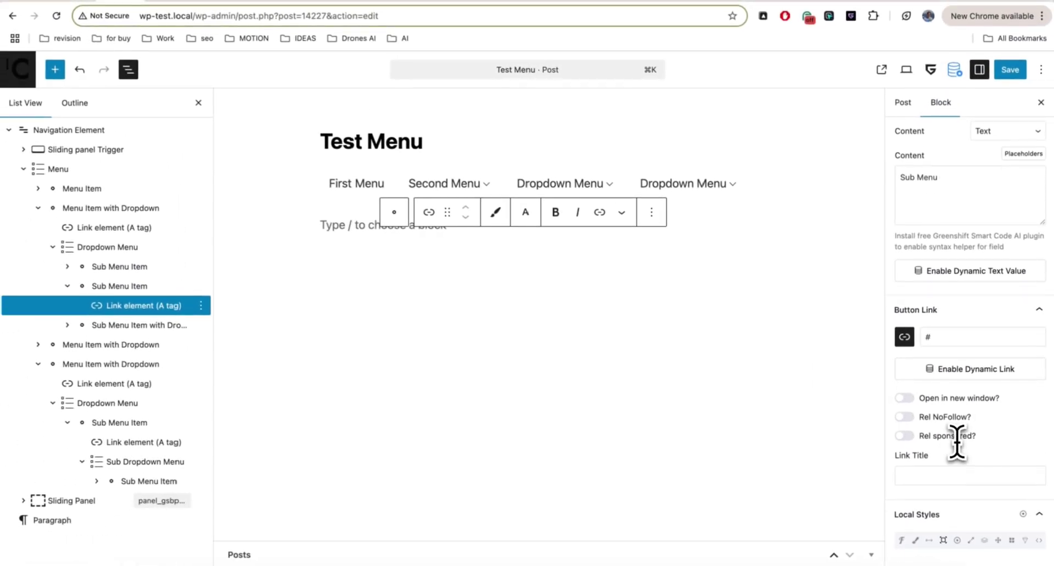
# Preview Second Menu's dropdown and select its second Sub Menu link on the canvas.
pyautogui.scroll(5, 905, 444)
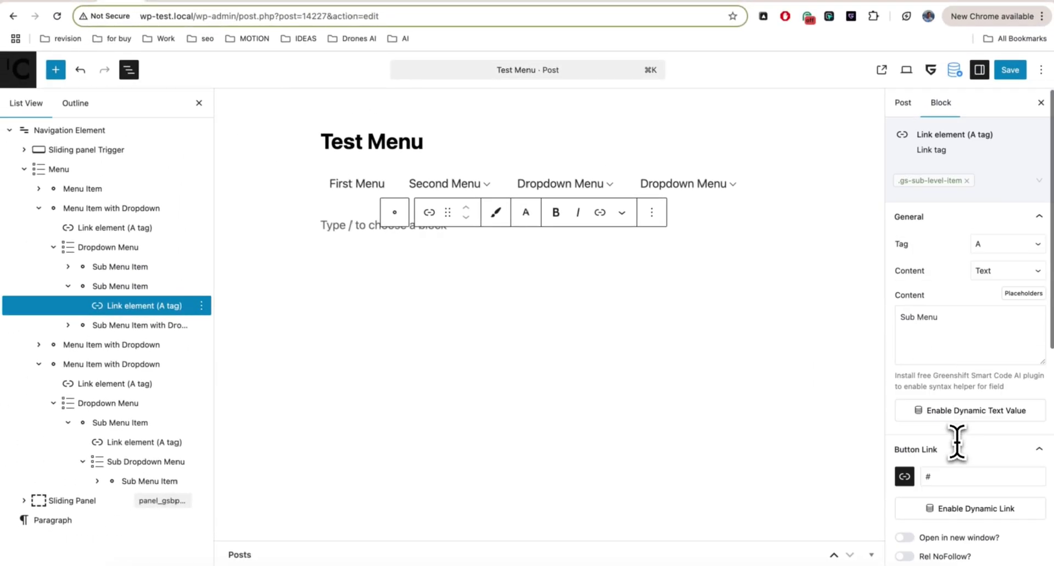
pyautogui.click(144, 244)
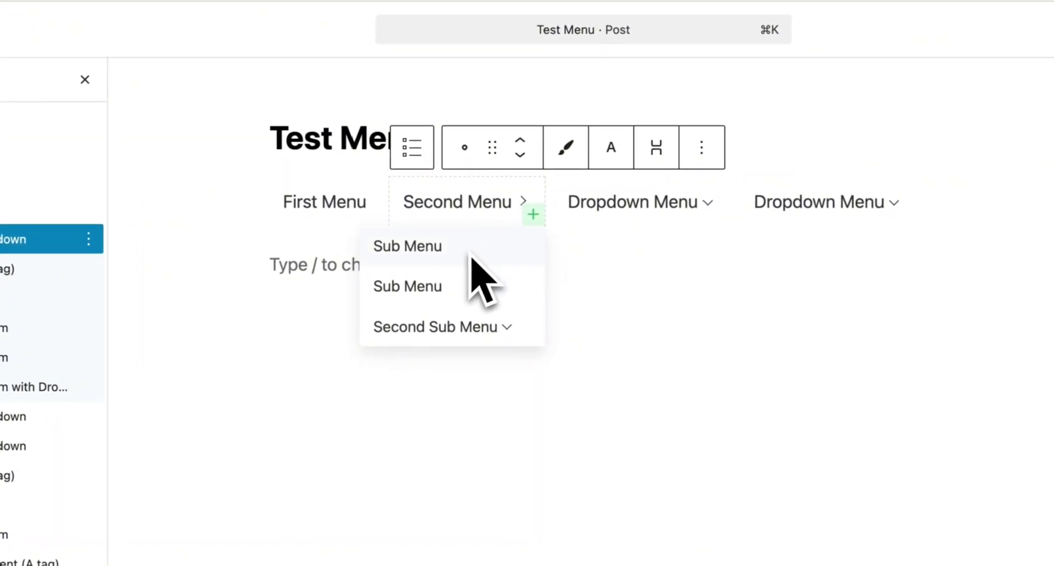
pyautogui.click(462, 299)
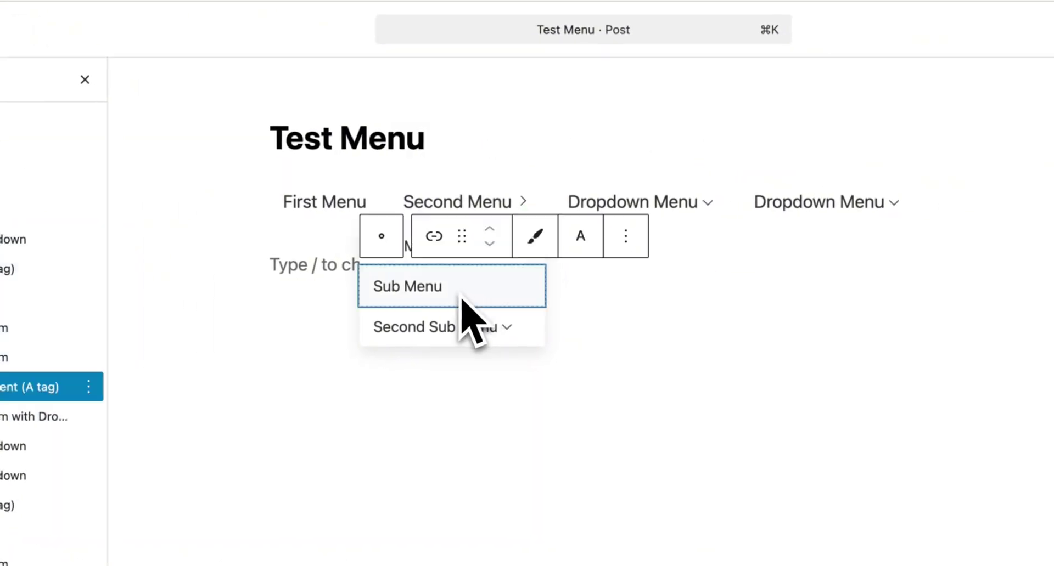
pyautogui.moveTo(476, 329)
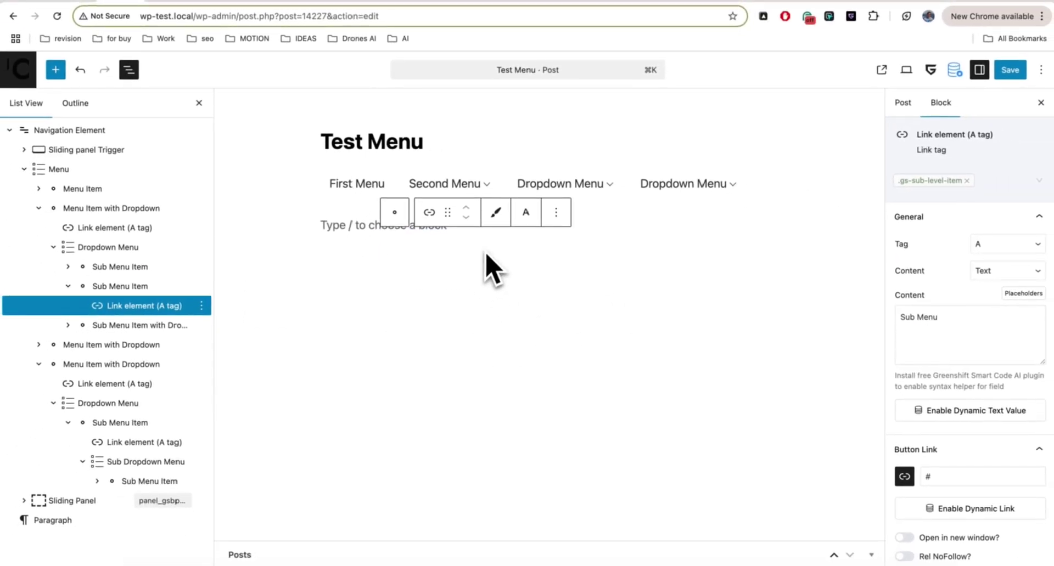
pyautogui.moveTo(459, 190)
# Activate the sub menu of the Second Menu item and insert an Image element into its Dropdown Menu block.
pyautogui.click(140, 209)
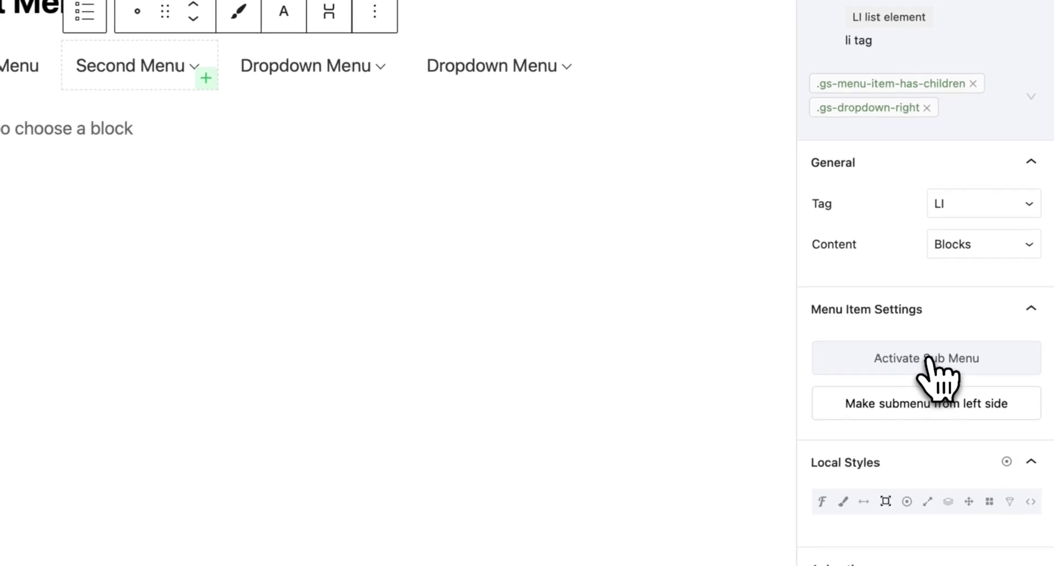
pyautogui.click(927, 358)
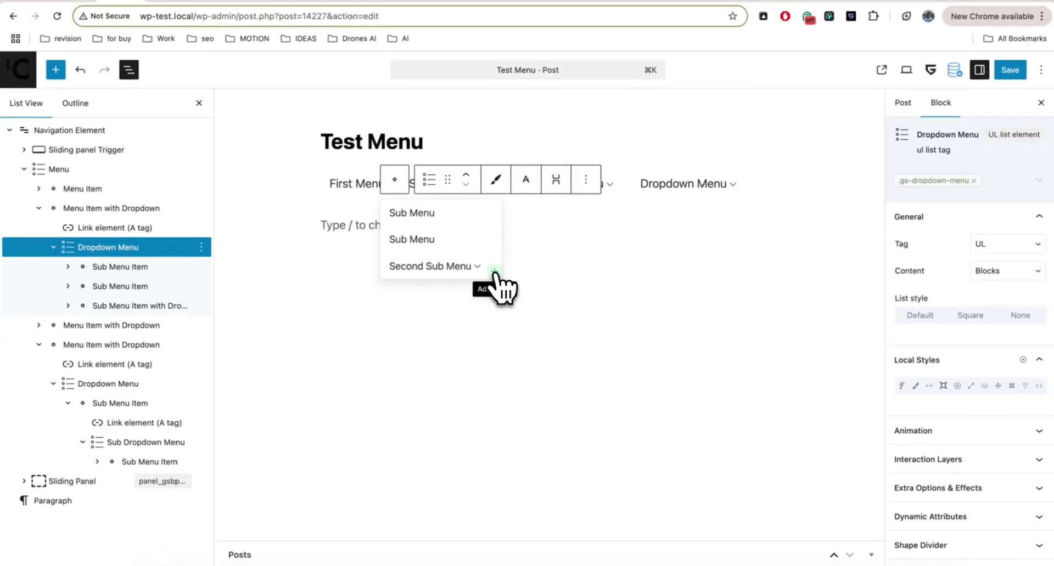
pyautogui.click(494, 272)
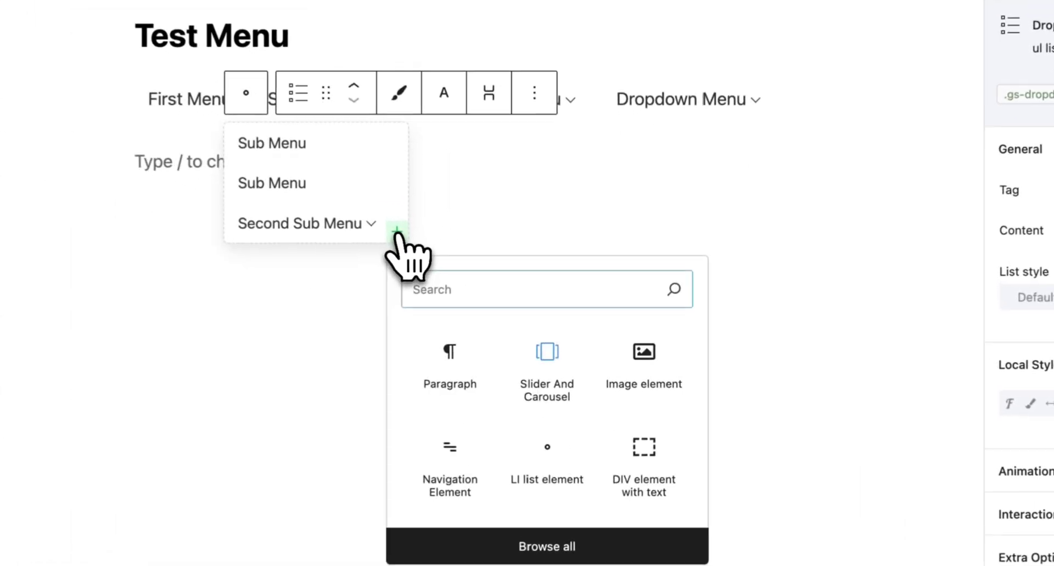
pyautogui.write('image')
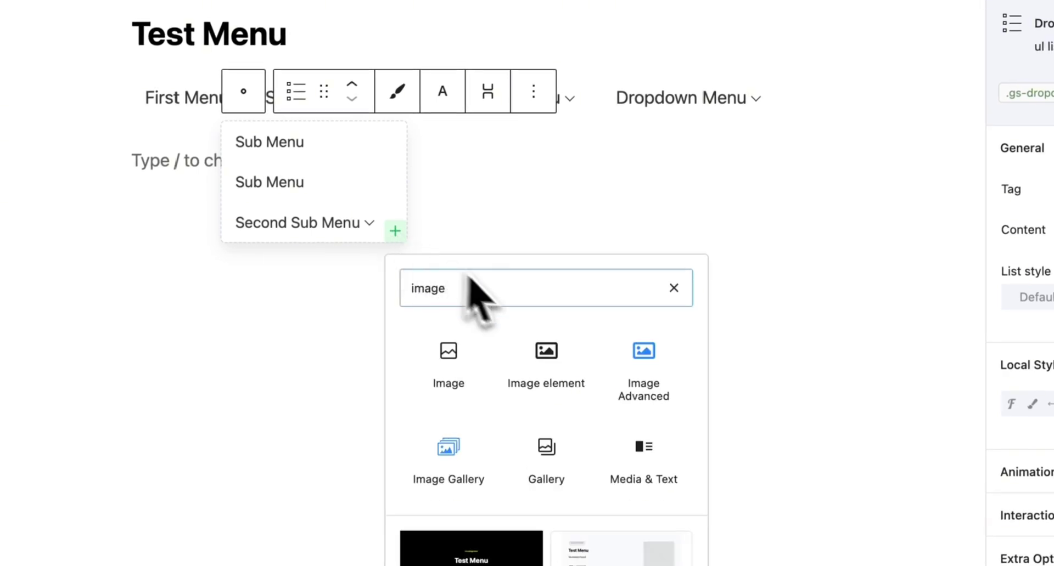
pyautogui.click(545, 354)
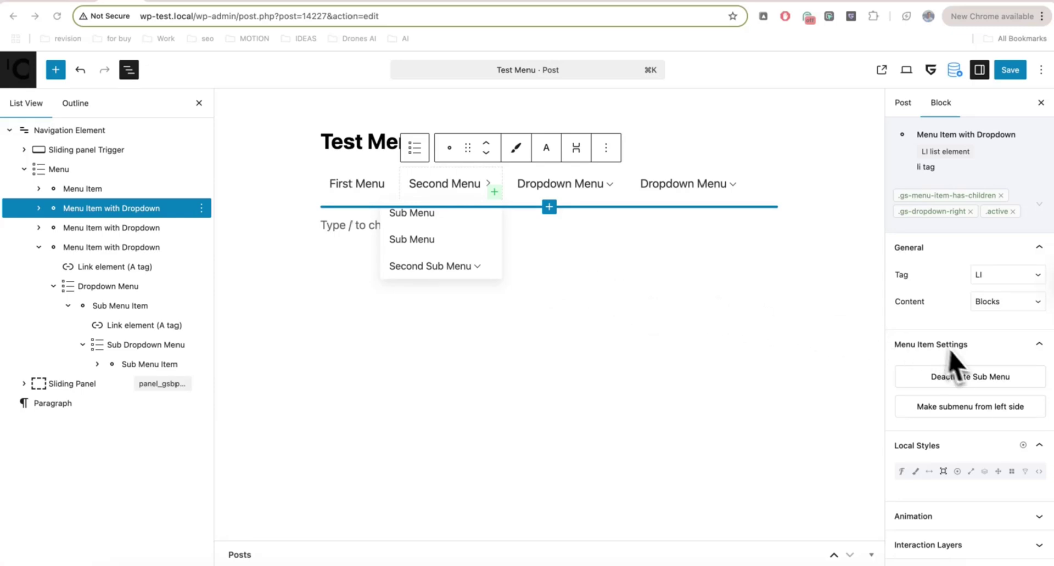
# Deactivate Second Menu's sub menu and preview the dropdowns of Second Menu and the last Dropdown Menu item.
pyautogui.click(958, 378)
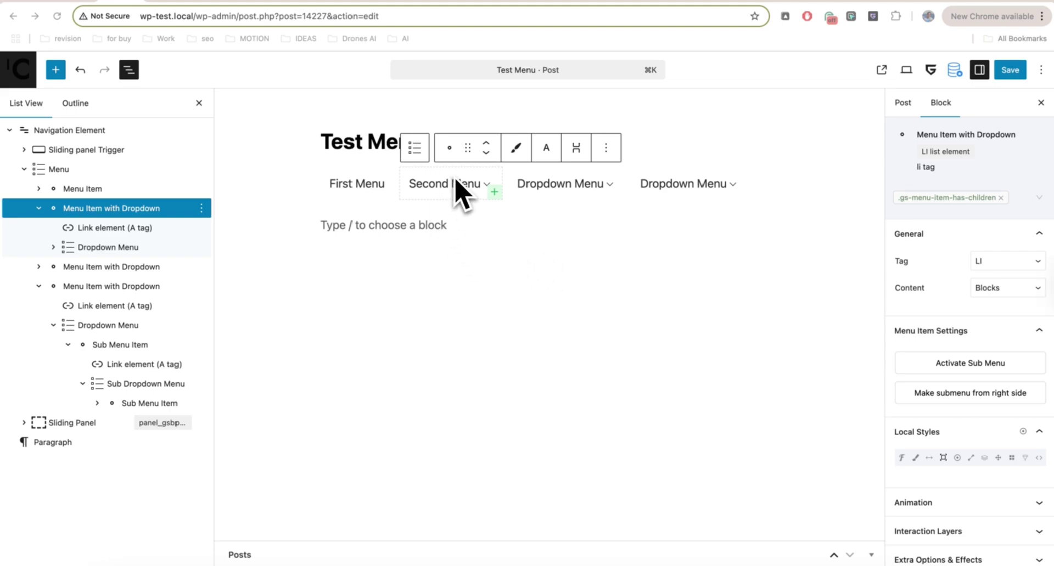
pyautogui.click(435, 183)
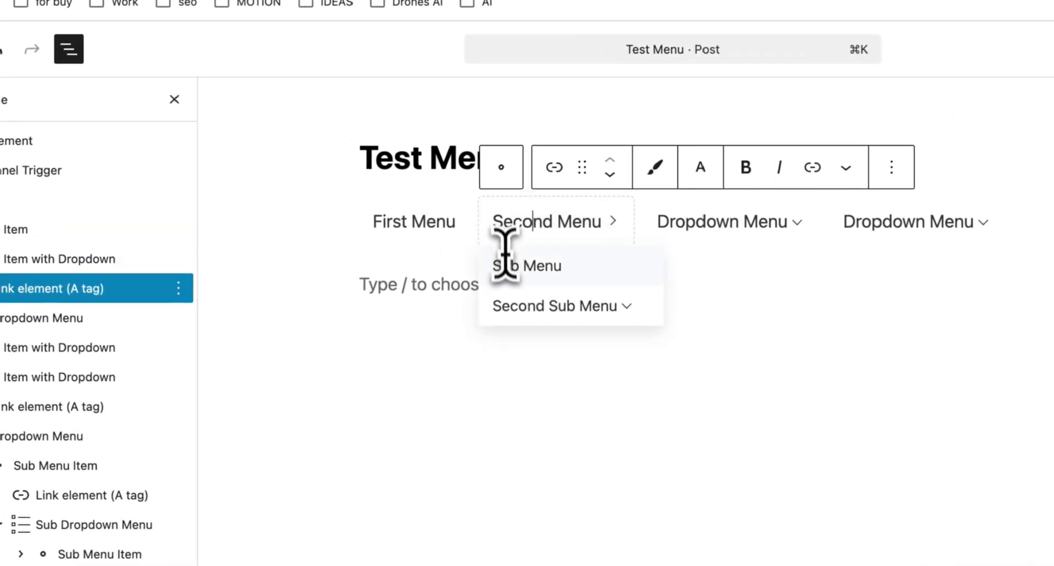
pyautogui.moveTo(949, 225)
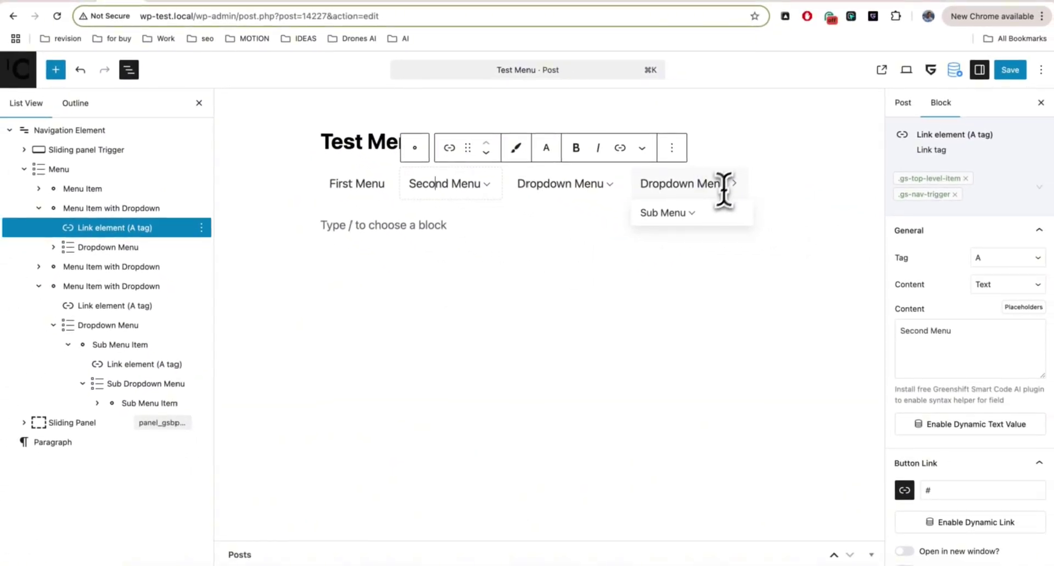
pyautogui.moveTo(704, 213)
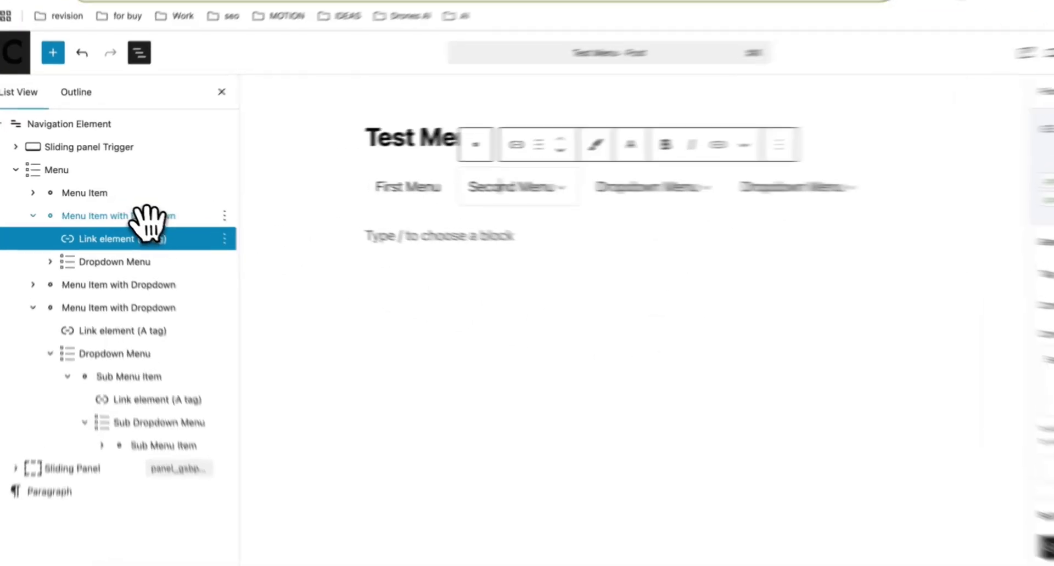
# Make the submenu of the Second Menu item open from the right side and preview its dropdown.
pyautogui.click(148, 216)
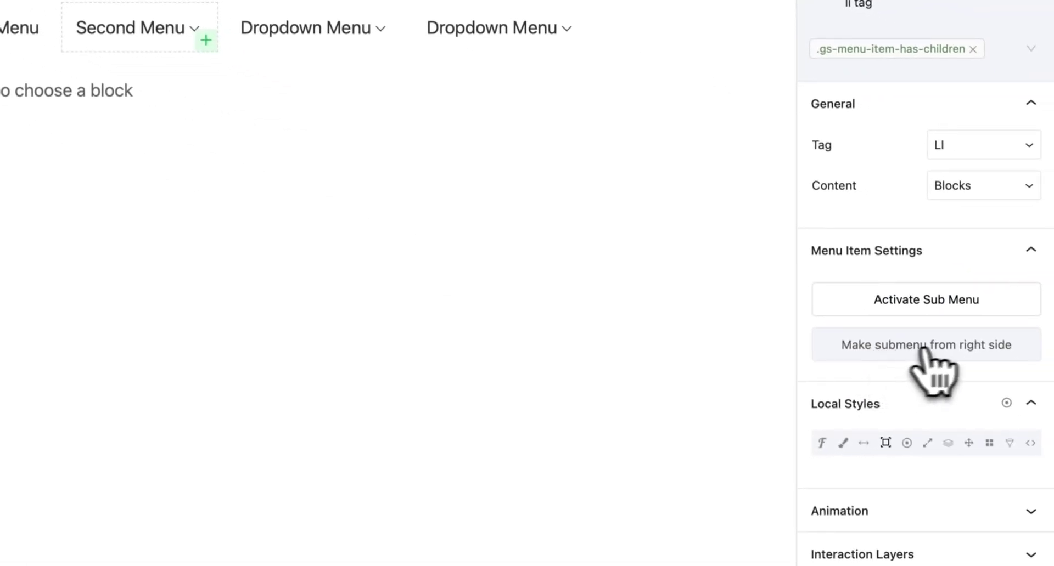
pyautogui.click(933, 347)
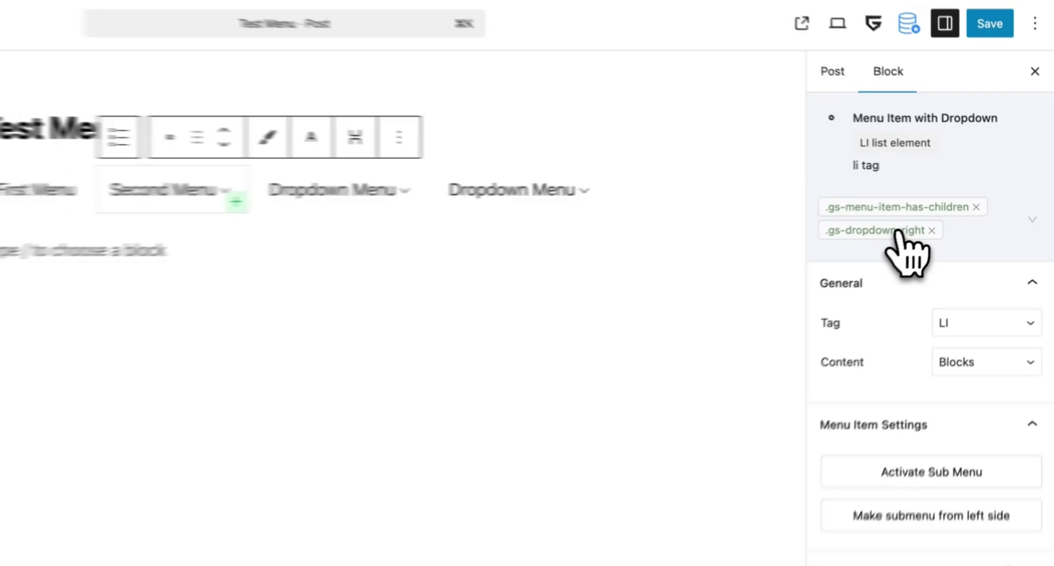
pyautogui.moveTo(167, 198)
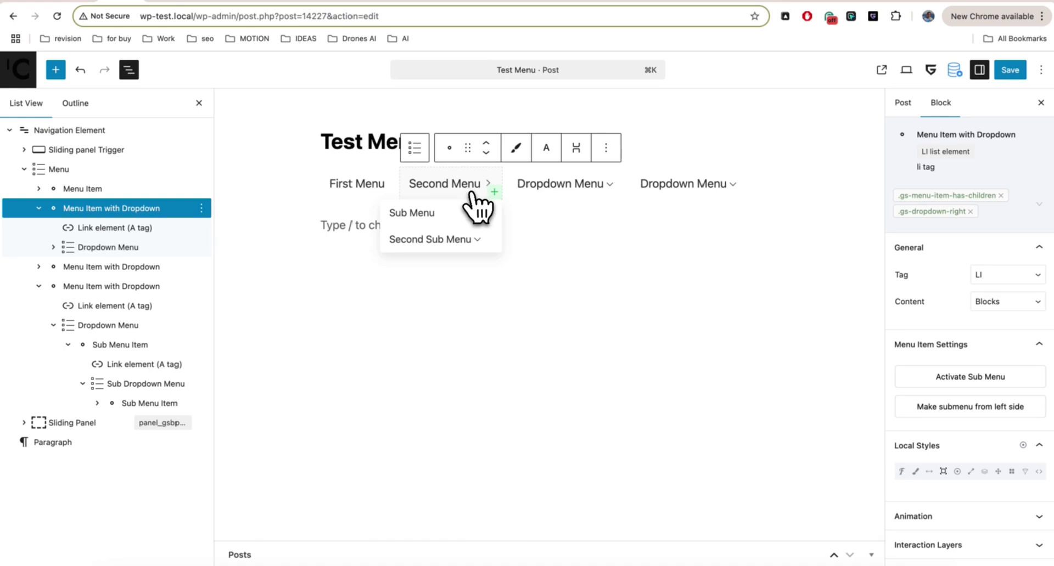
pyautogui.moveTo(441, 237)
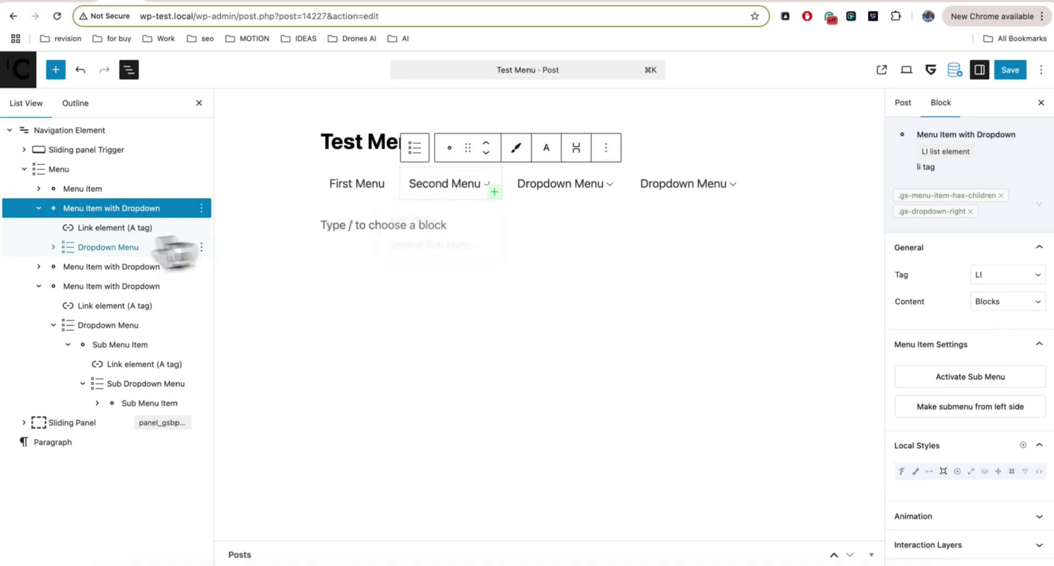
# Make the submenu of the Sub Menu Item with Dropdown inside Second Menu open from the right side and preview it.
pyautogui.click(53, 247)
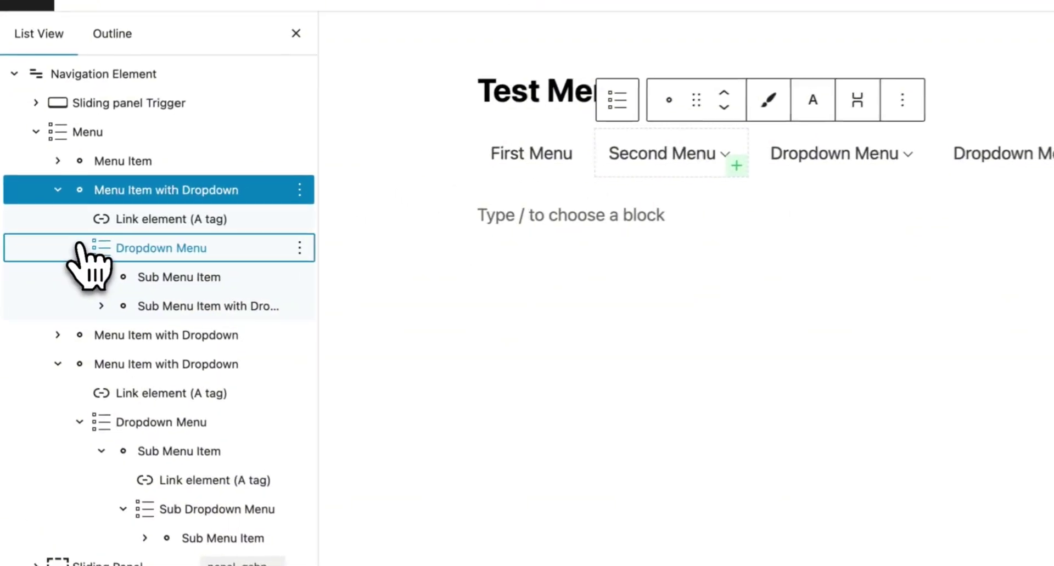
pyautogui.click(214, 305)
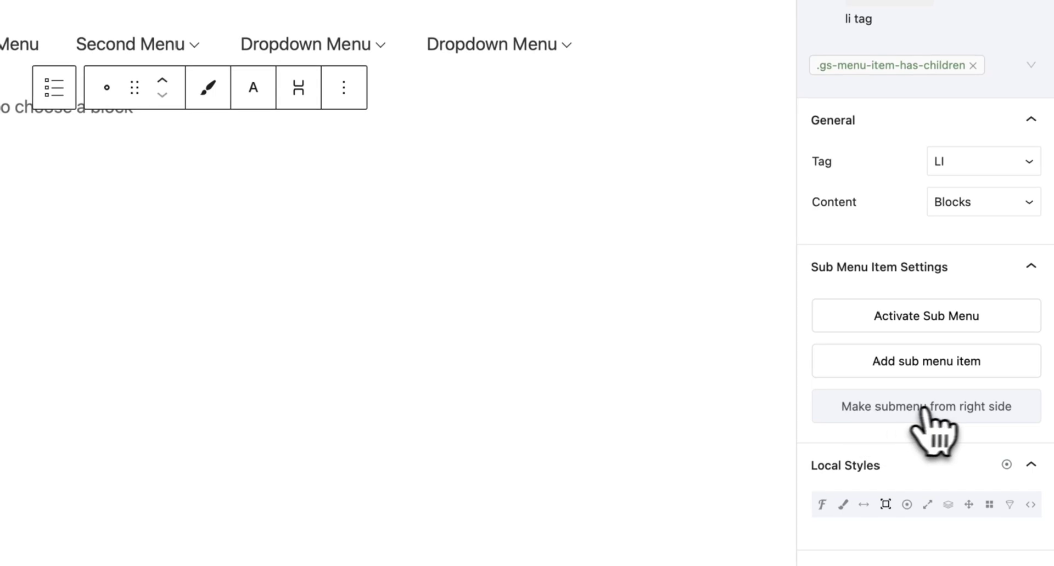
pyautogui.click(951, 408)
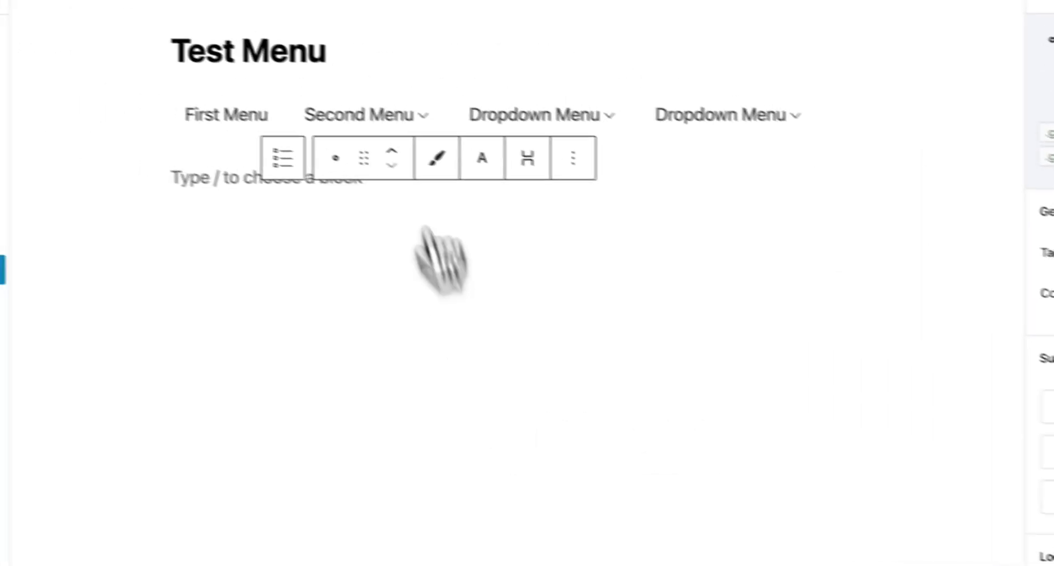
pyautogui.moveTo(433, 141)
pyautogui.moveTo(384, 233)
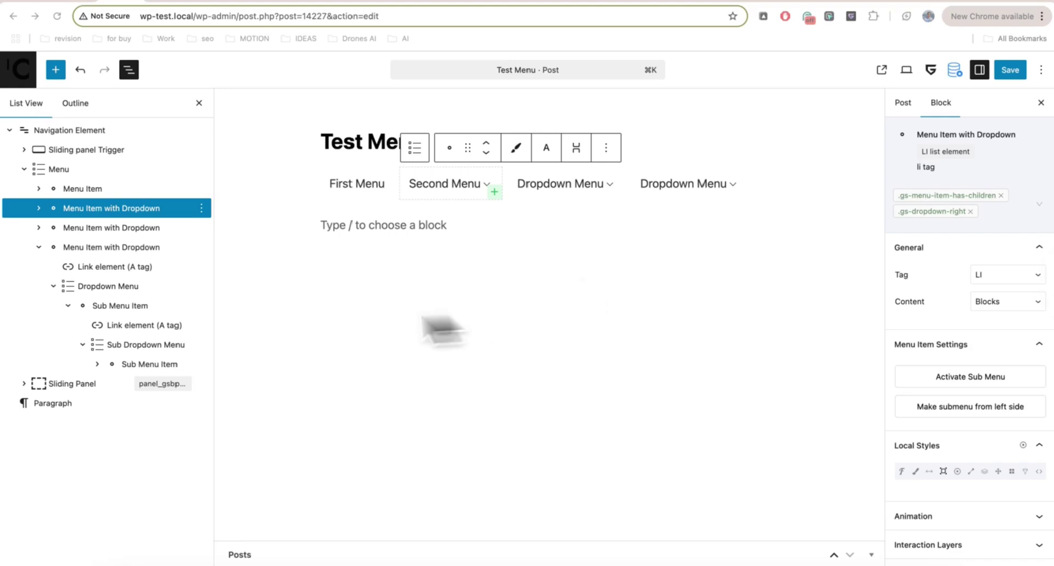
# Collapse the last Menu Item with Dropdown and examine the subselectors of the Menu block's .gs_menu_a1809 class.
pyautogui.click(39, 247)
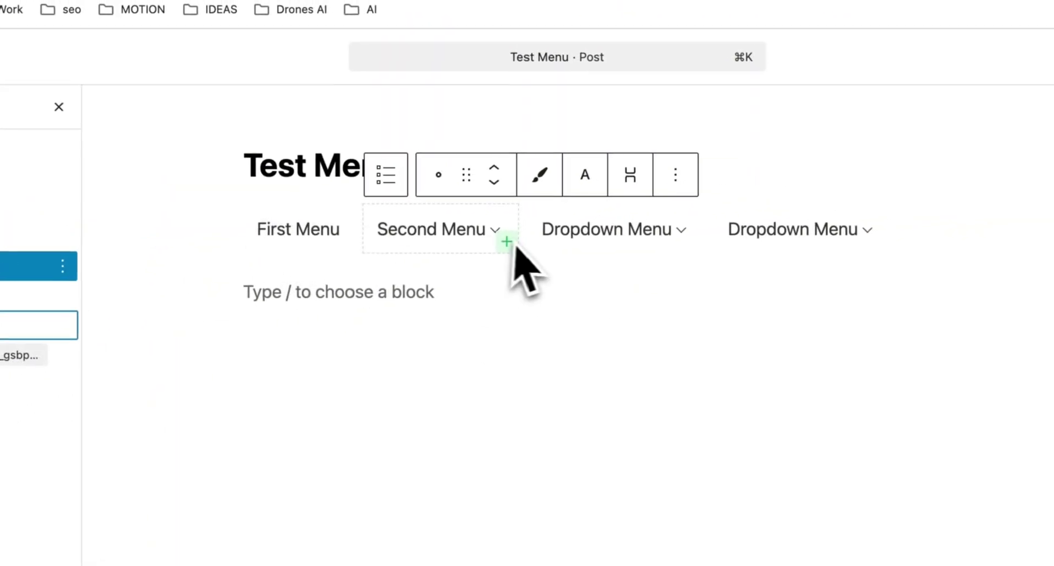
pyautogui.moveTo(908, 214)
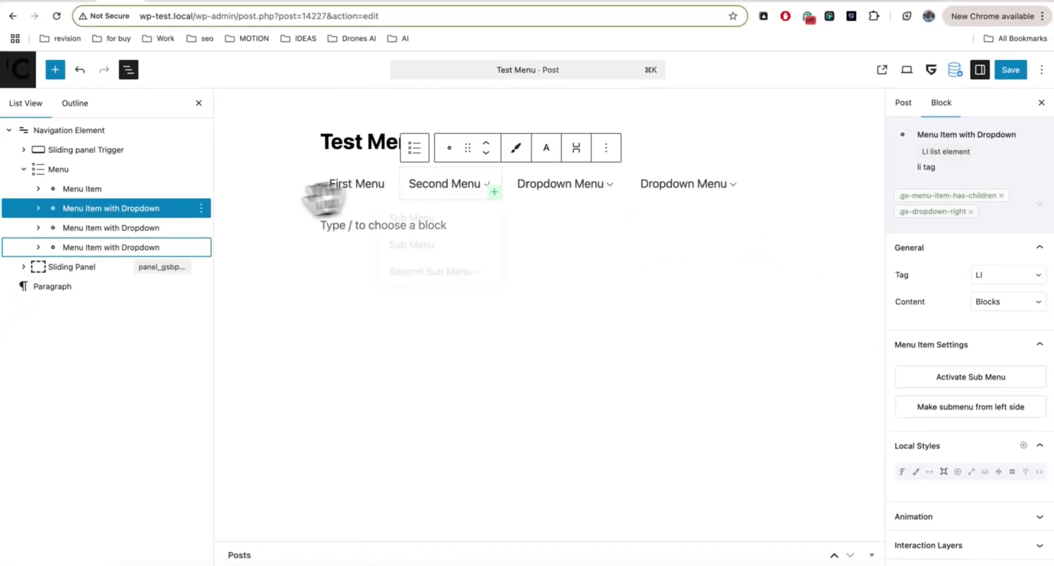
pyautogui.click(58, 168)
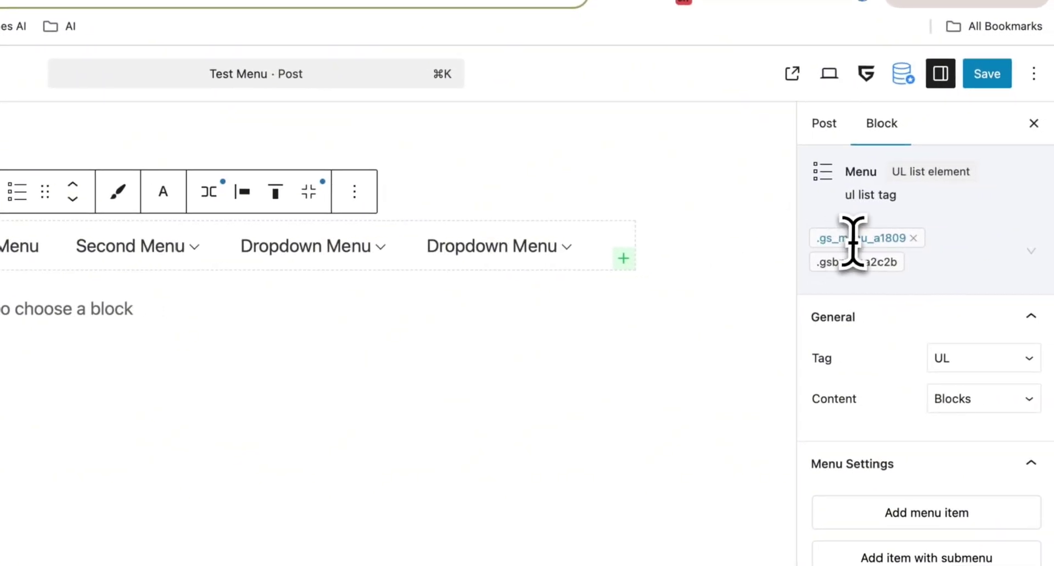
pyautogui.click(854, 242)
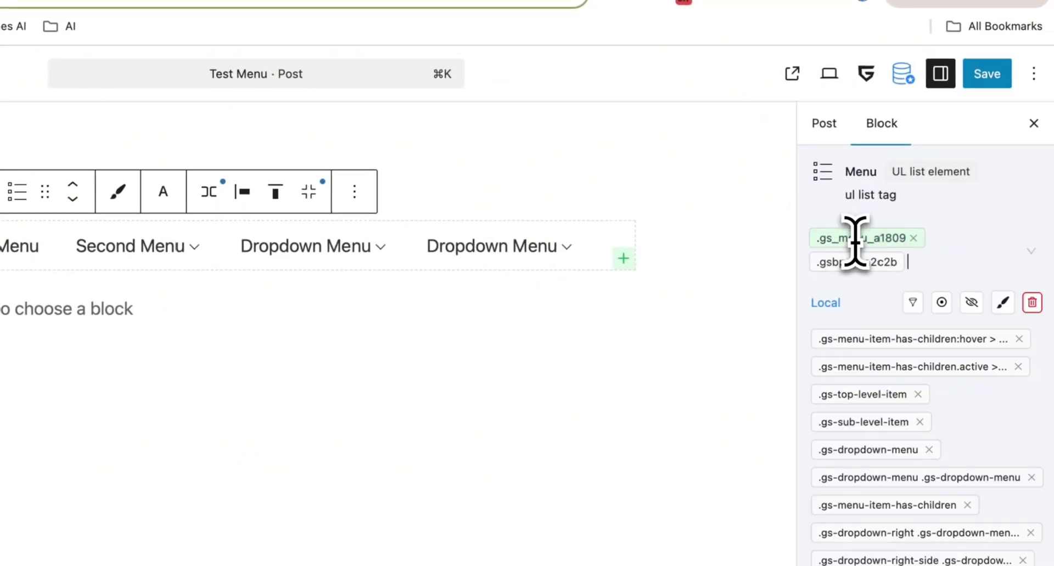
pyautogui.scroll(-3, 968, 276)
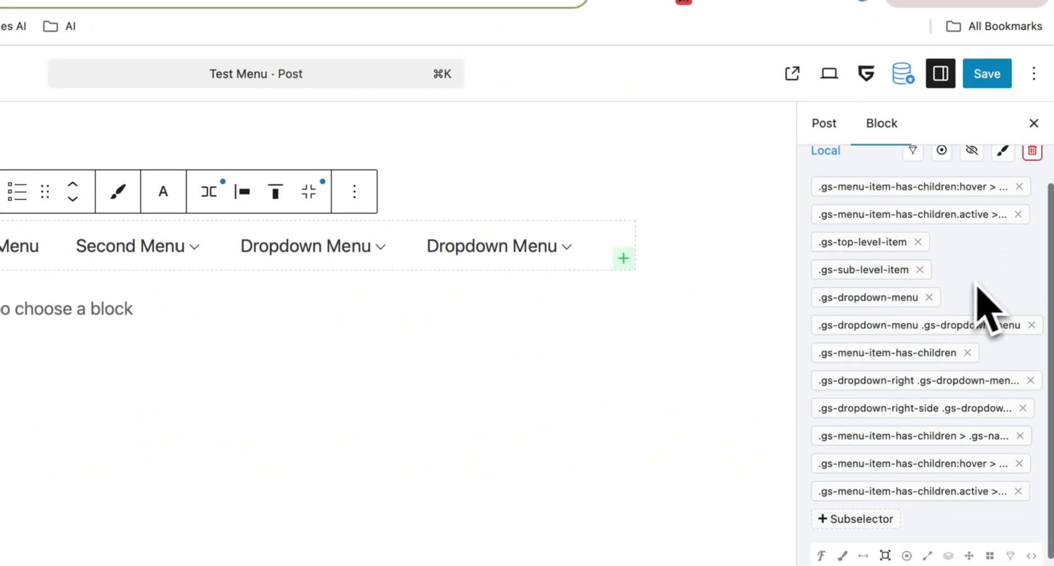
pyautogui.scroll(3, 974, 280)
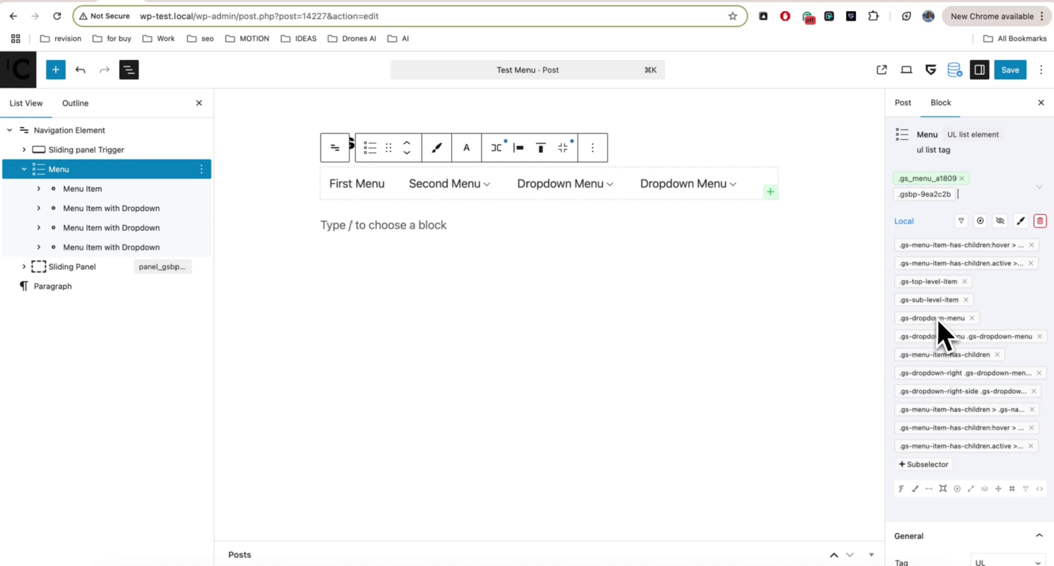
# Set the typography size of the .gs-top-level-item subselector to 13 px.
pyautogui.click(927, 281)
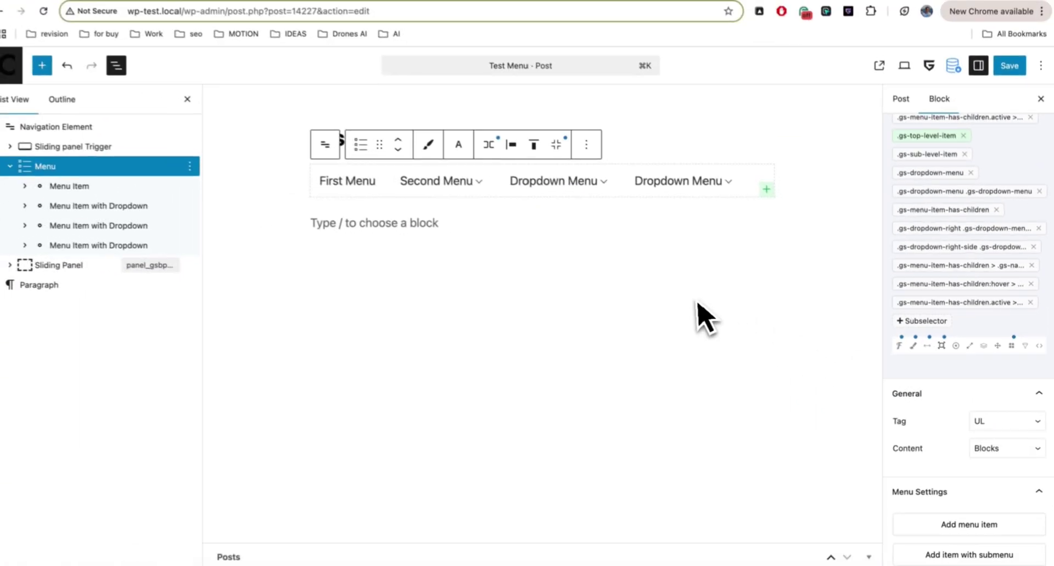
pyautogui.moveTo(471, 199)
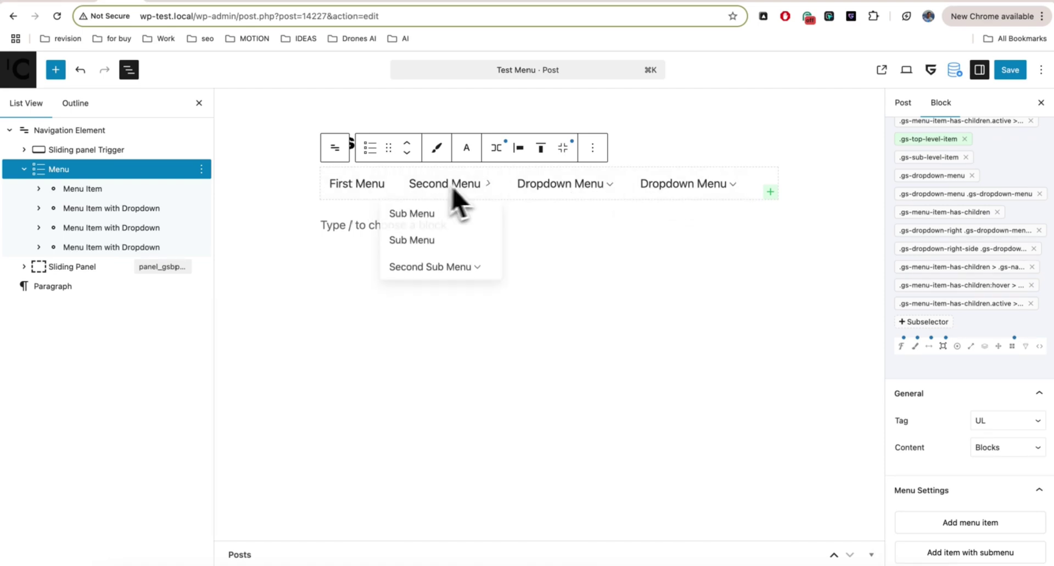
pyautogui.click(901, 348)
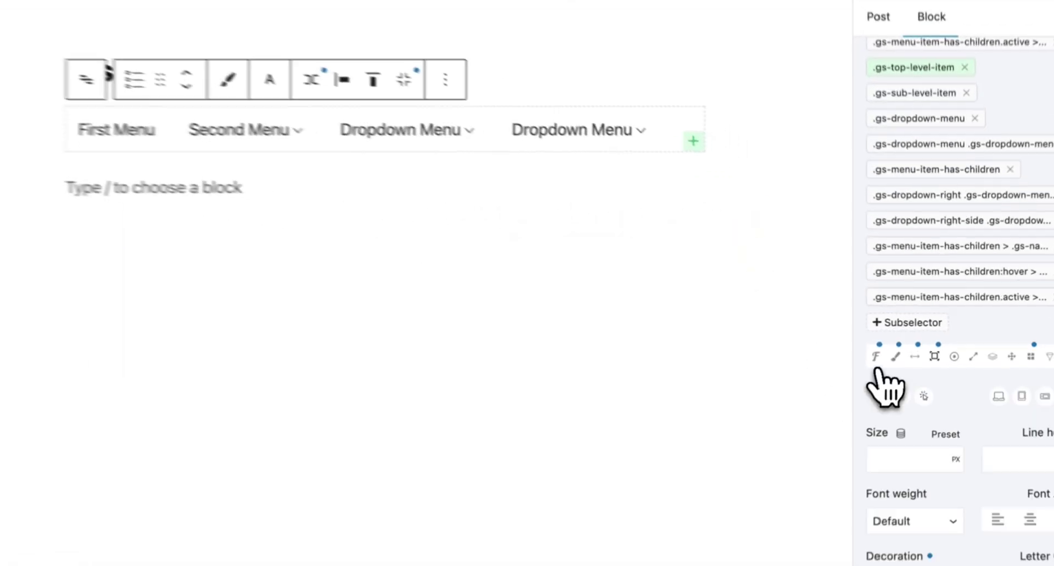
pyautogui.scroll(-3, 876, 376)
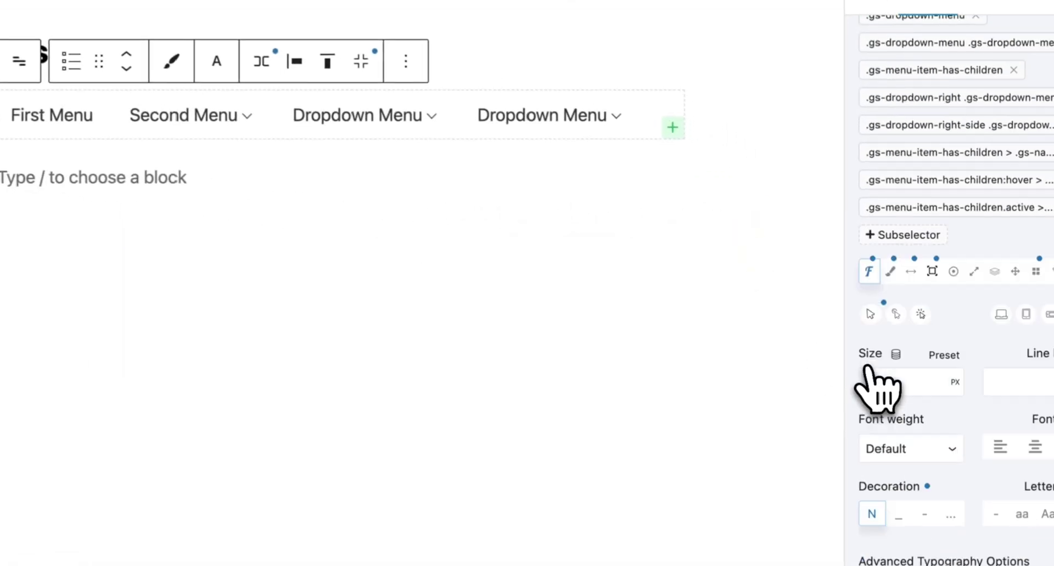
pyautogui.click(887, 329)
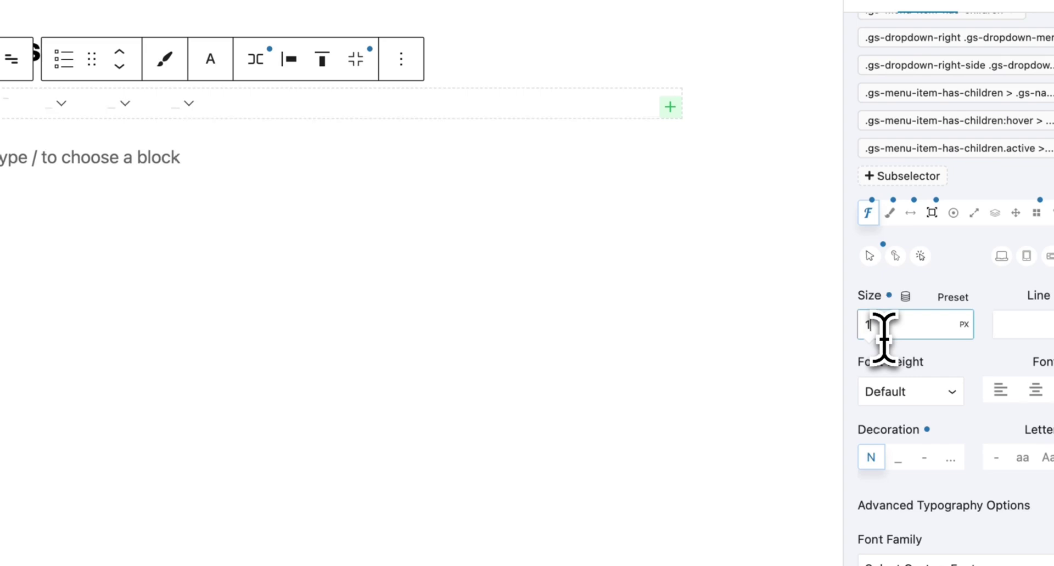
pyautogui.write('13')
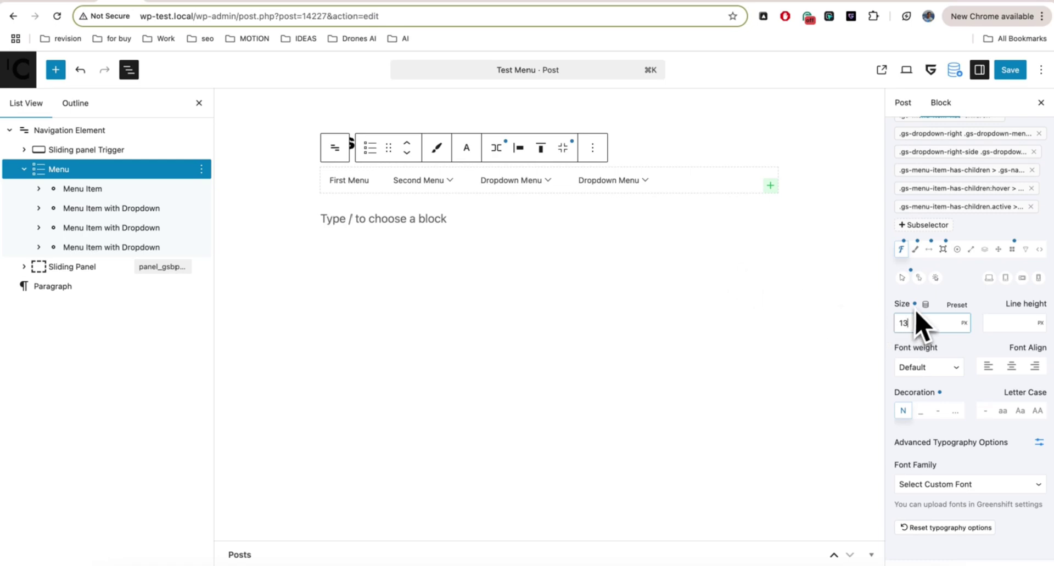
# Reset the typography size of the .gs-top-level-item subselector and return to the subselector list.
pyautogui.click(914, 304)
pyautogui.scroll(1, 921, 296)
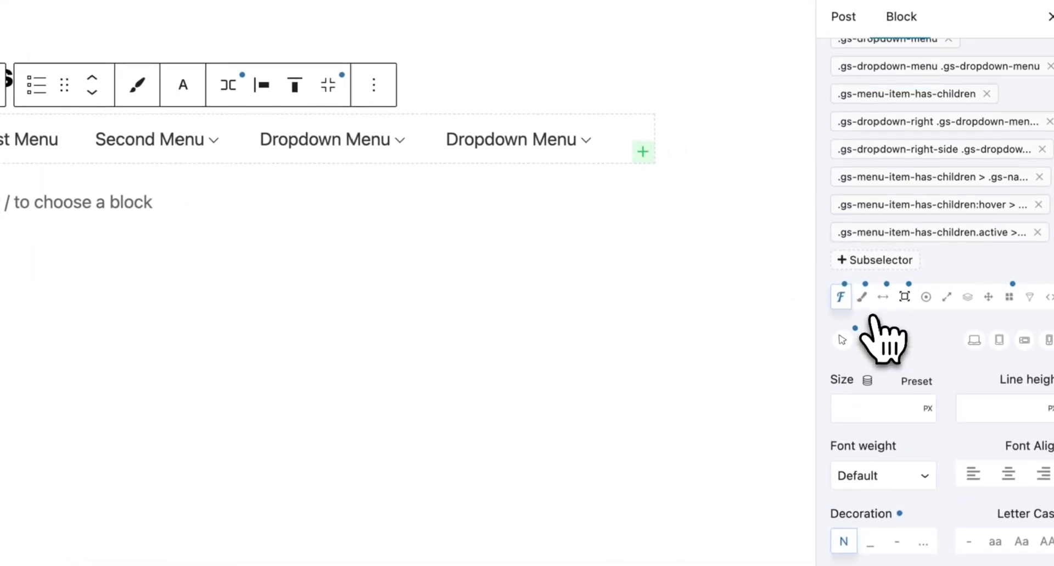
pyautogui.scroll(4, 878, 339)
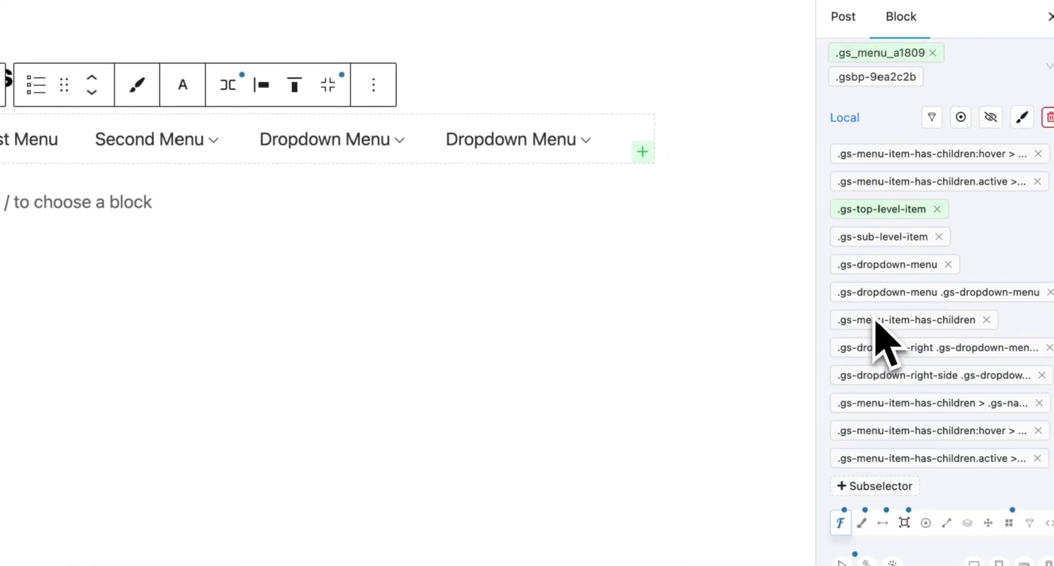
# Set the typography size of the .gs-sub-level-item subselector to 12 px, preview it on Second Menu's submenu and review its spacing settings.
pyautogui.click(900, 242)
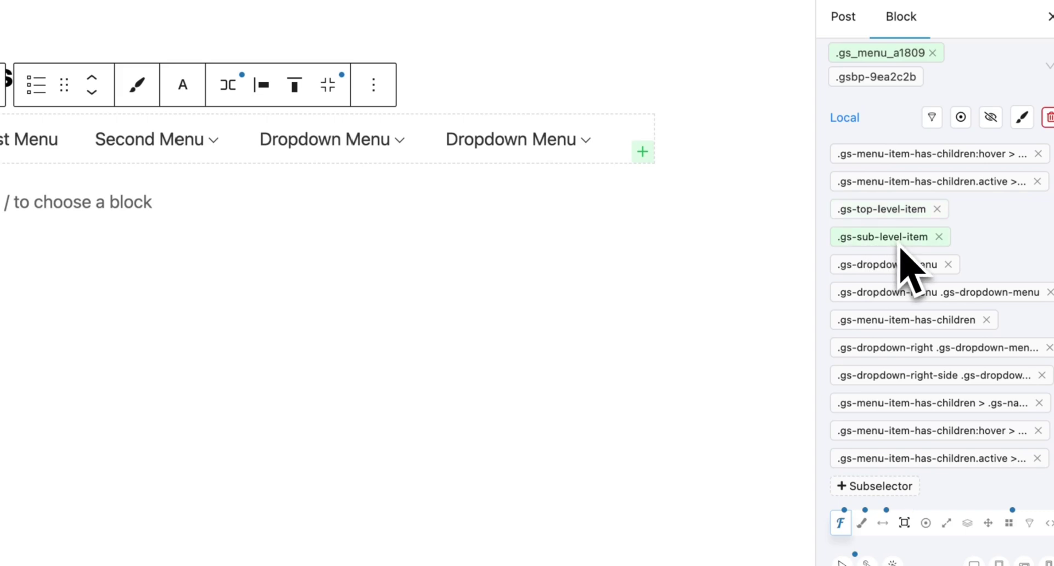
pyautogui.scroll(-6, 901, 259)
pyautogui.moveTo(198, 150)
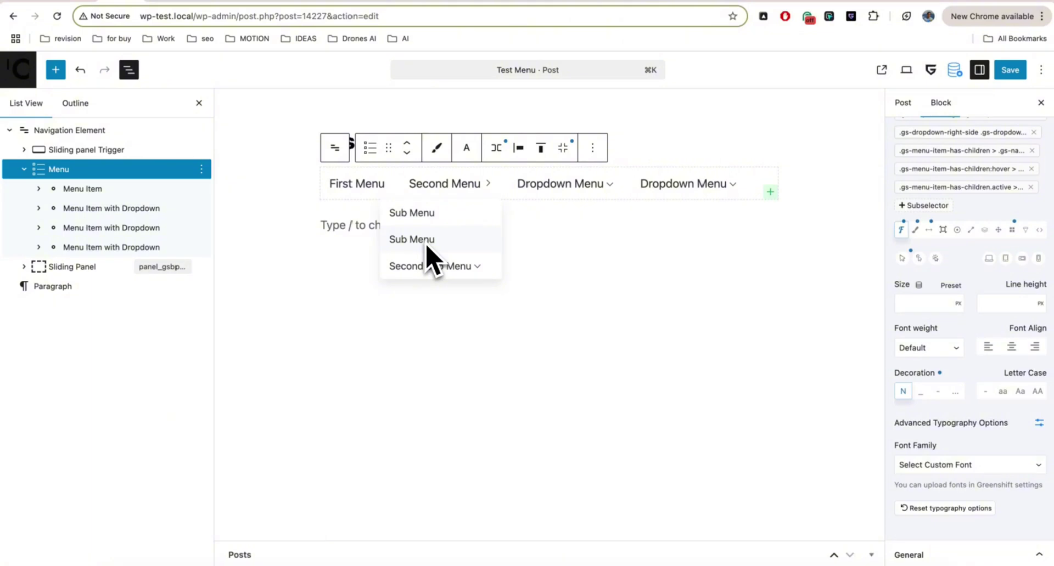
pyautogui.click(915, 303)
pyautogui.write('12')
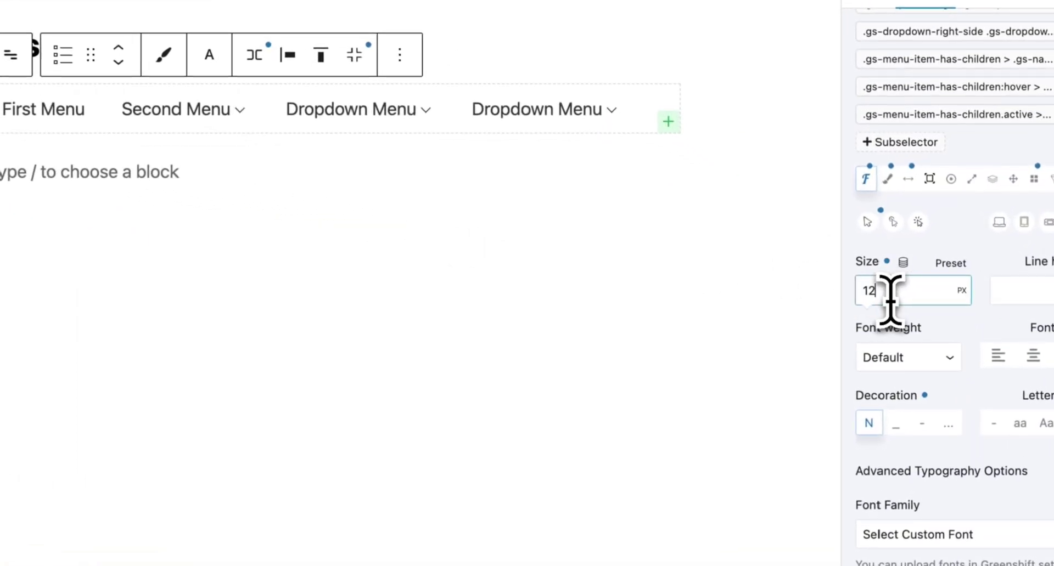
pyautogui.moveTo(181, 108)
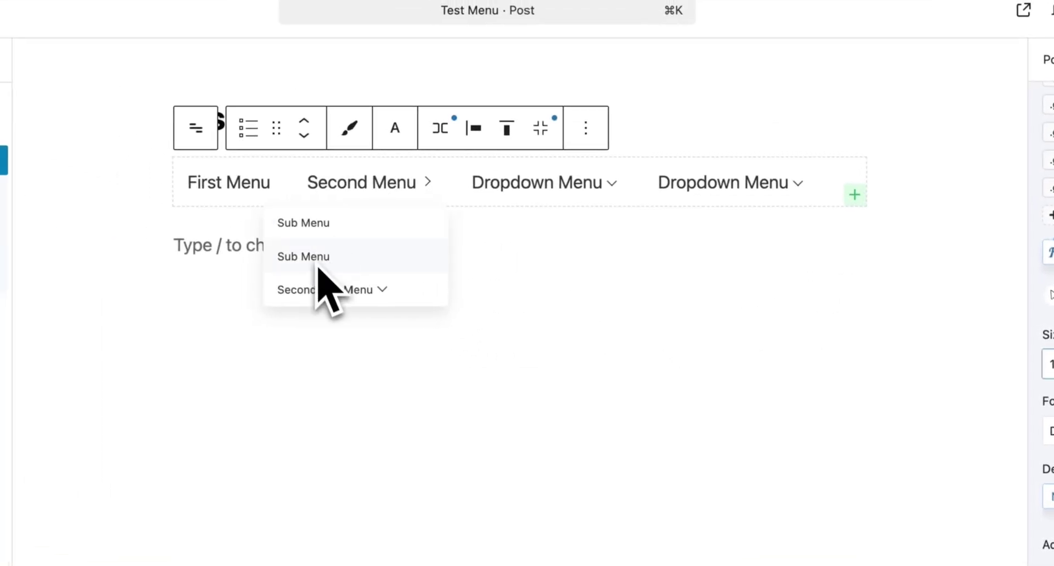
pyautogui.click(867, 179)
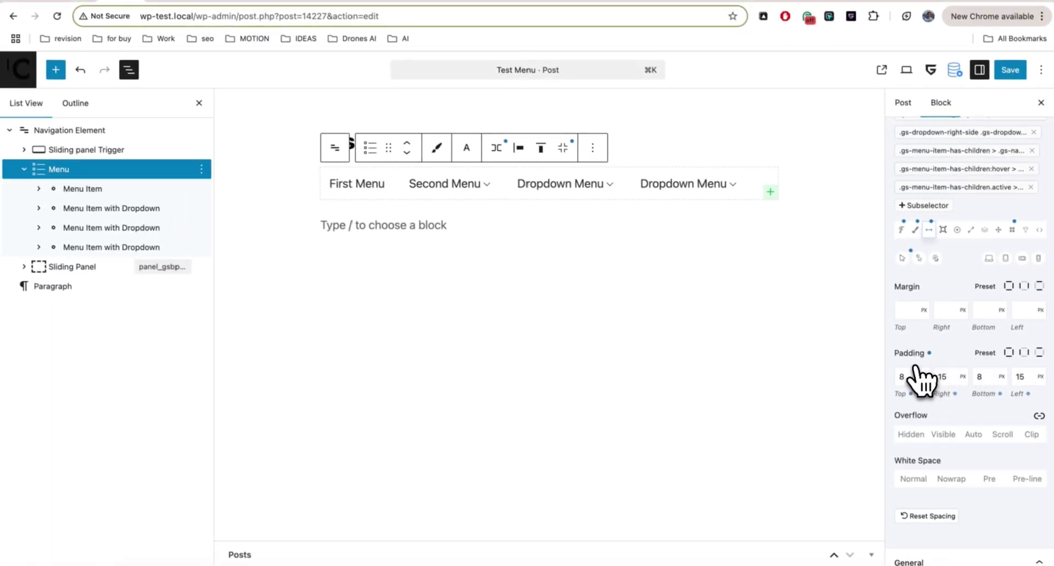
pyautogui.scroll(5, 923, 377)
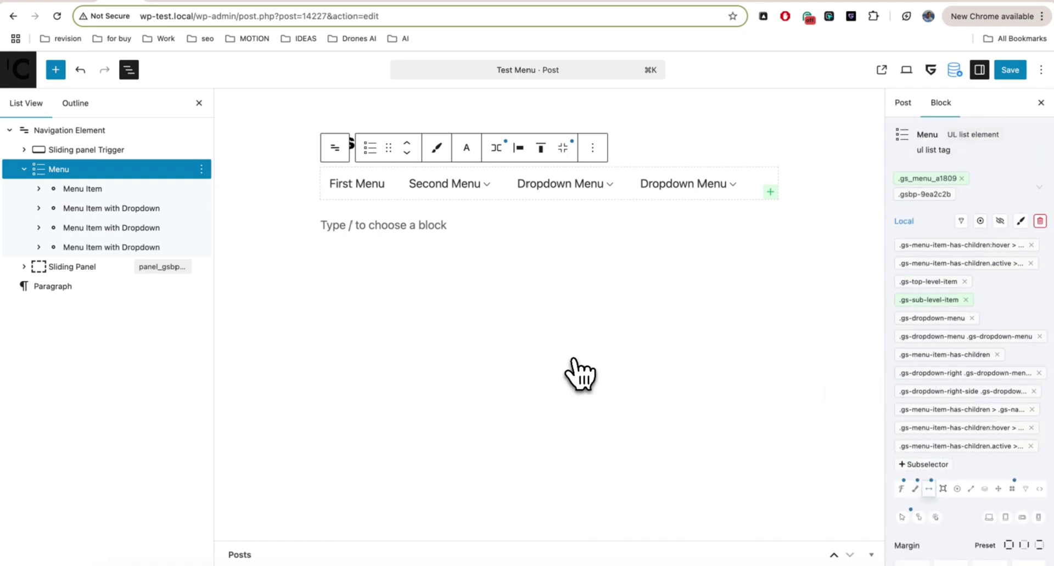
# Give the Menu Item block containing First Menu a dark red local background color.
pyautogui.click(347, 184)
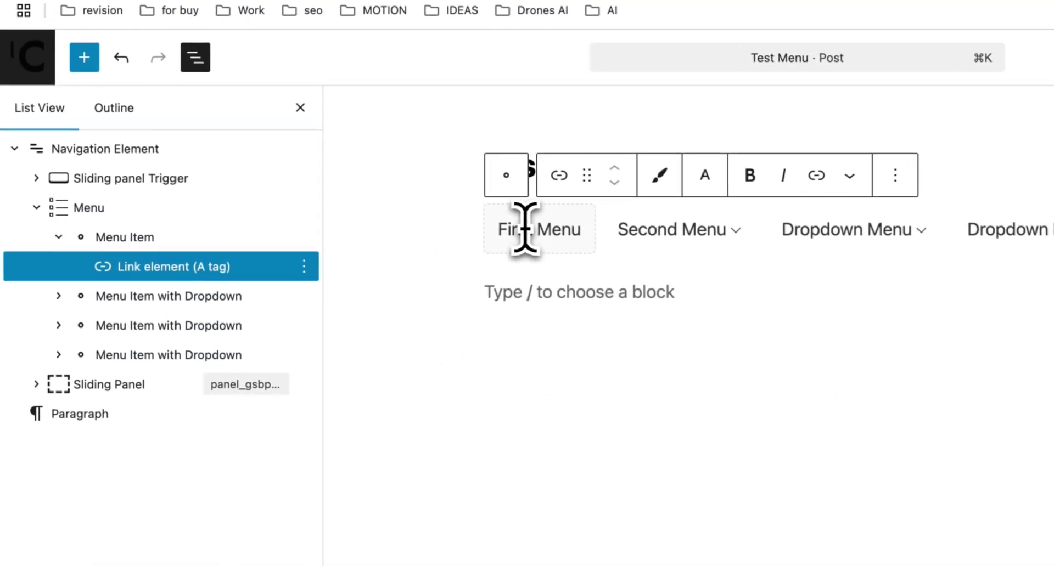
pyautogui.click(132, 238)
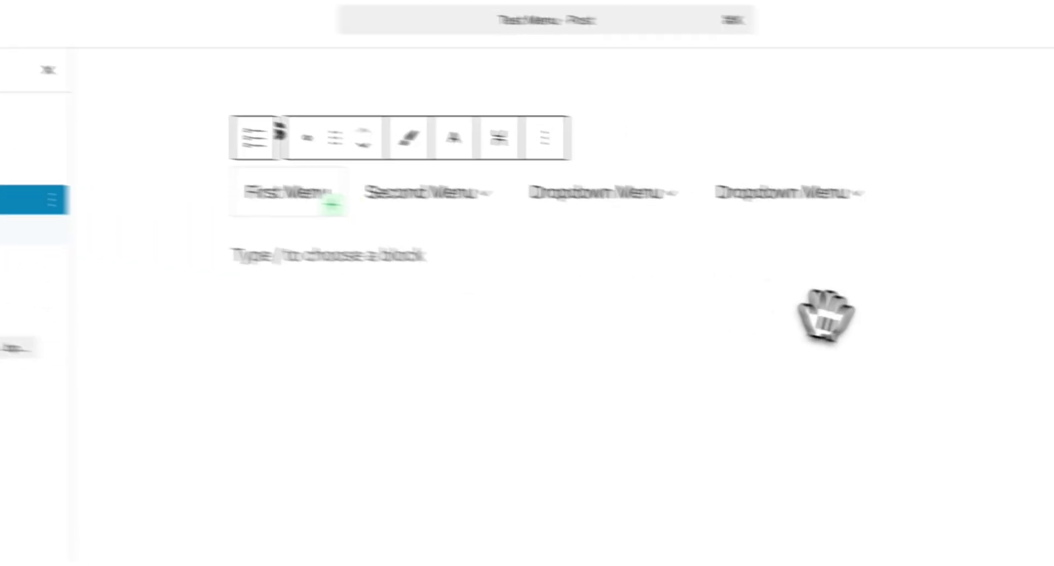
pyautogui.click(851, 428)
pyautogui.scroll(-3, 858, 442)
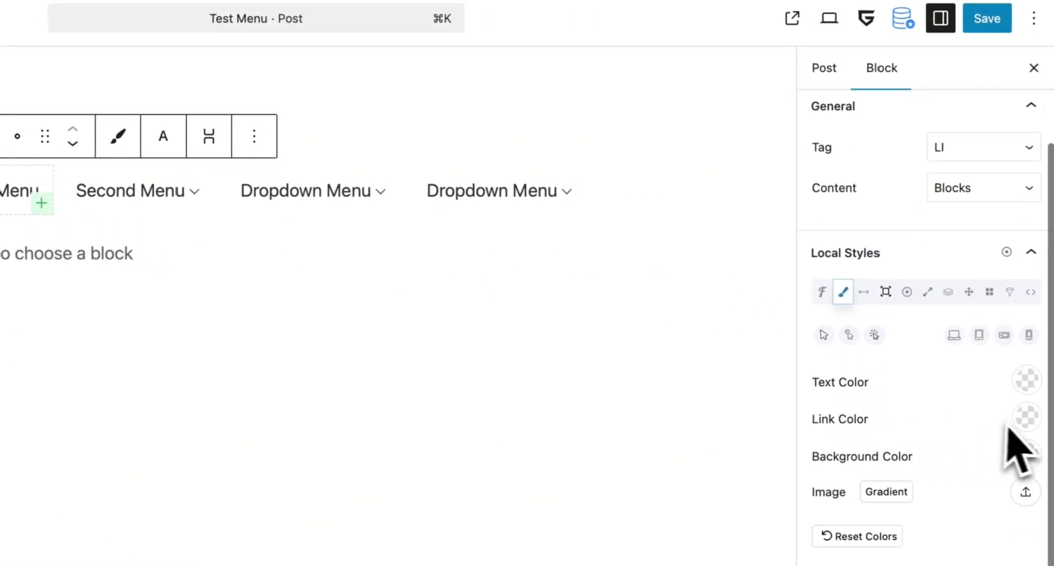
pyautogui.click(1026, 453)
pyautogui.moveTo(953, 105); pyautogui.dragTo(1021, 74)
pyautogui.click(948, 467)
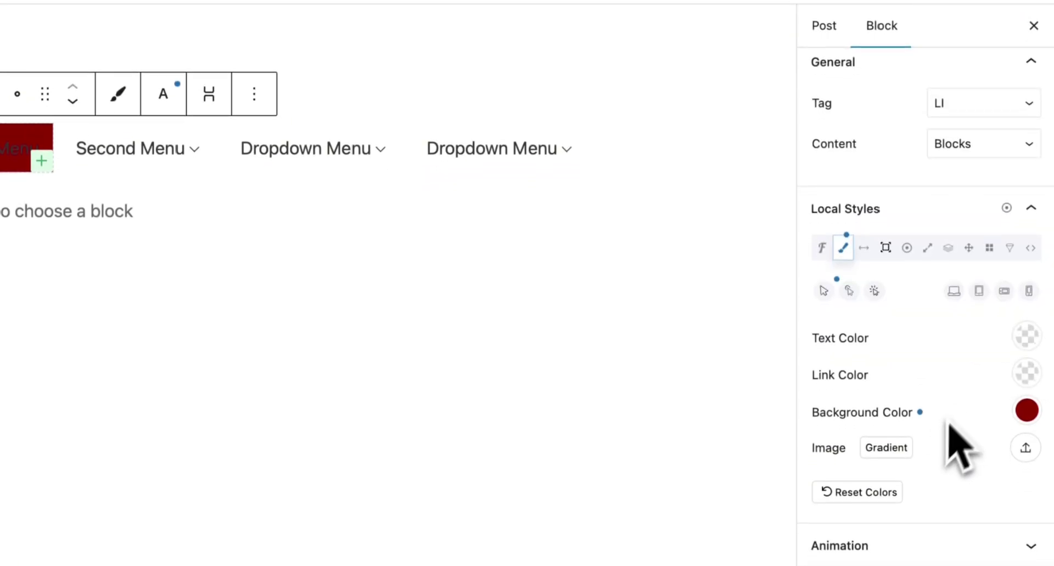
# Set the text color and link color of the First Menu item to white in its local styles.
pyautogui.click(1024, 336)
pyautogui.moveTo(870, 380); pyautogui.dragTo(763, 339)
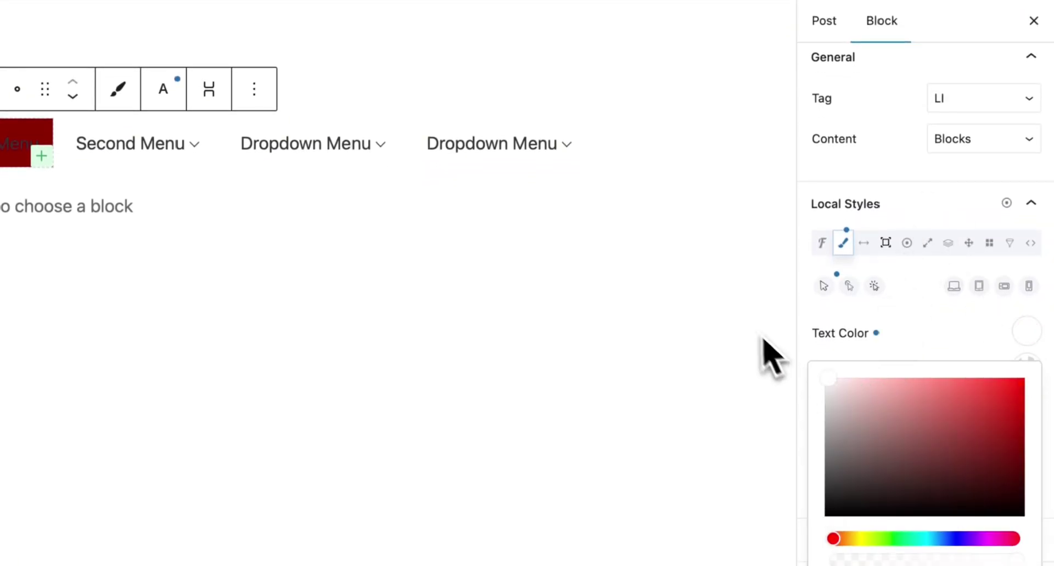
pyautogui.click(950, 324)
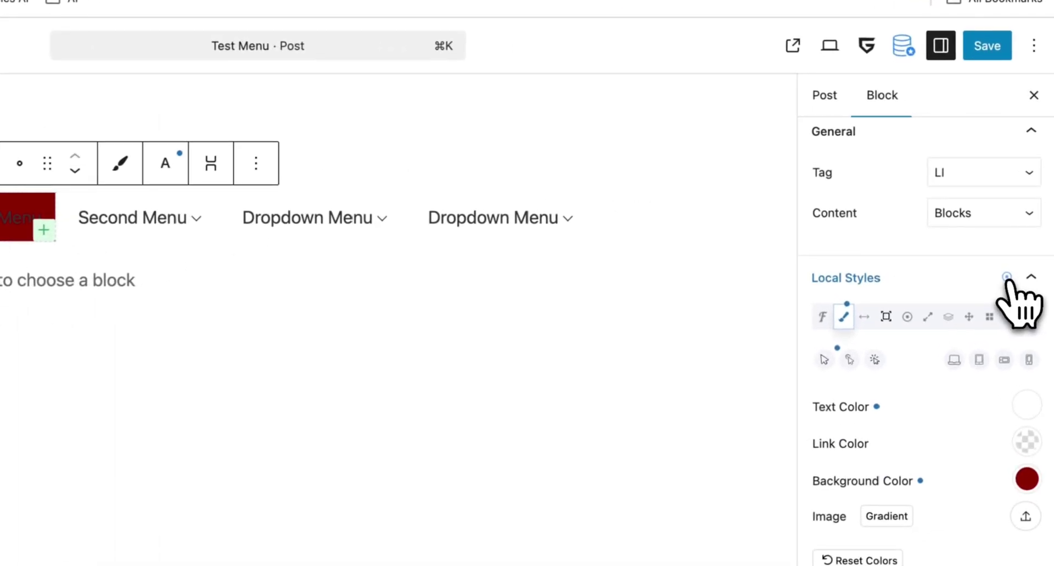
pyautogui.click(1025, 442)
pyautogui.click(882, 95)
pyautogui.moveTo(884, 101); pyautogui.dragTo(798, 25)
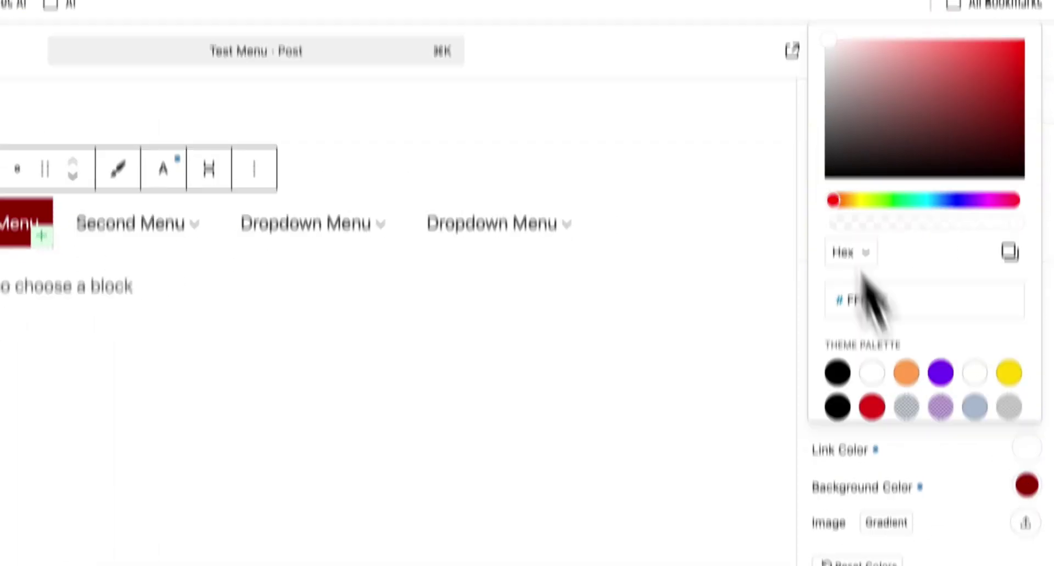
pyautogui.click(947, 463)
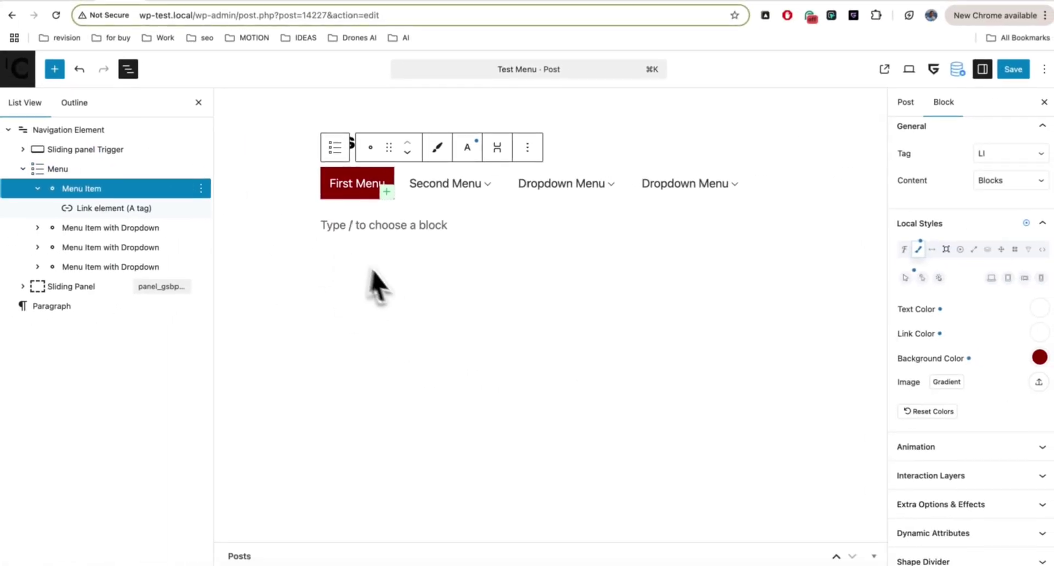
# Show the mobile panel of the Navigation Element block in the editor.
pyautogui.scroll(3, 976, 362)
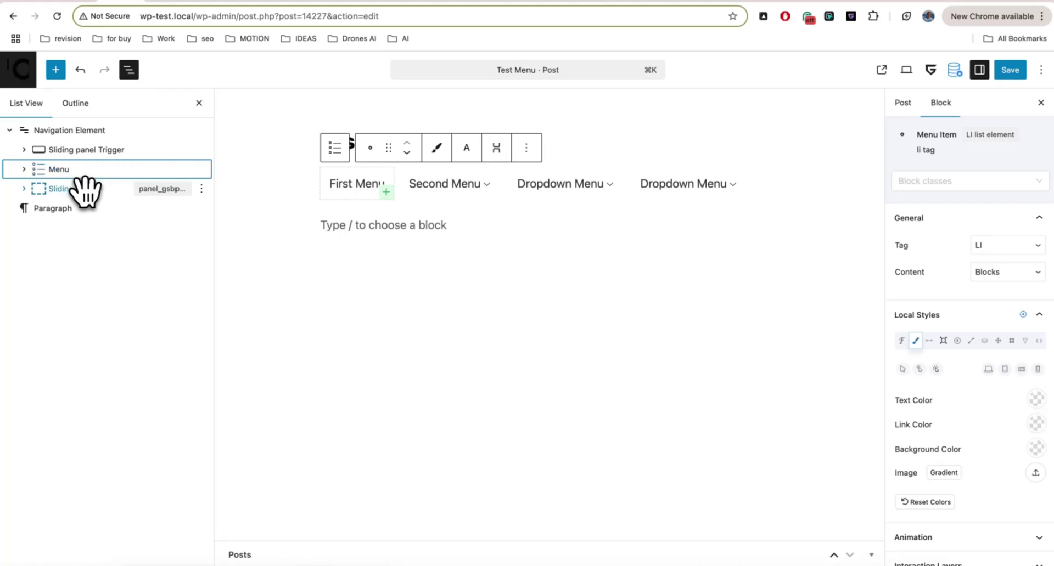
pyautogui.click(99, 130)
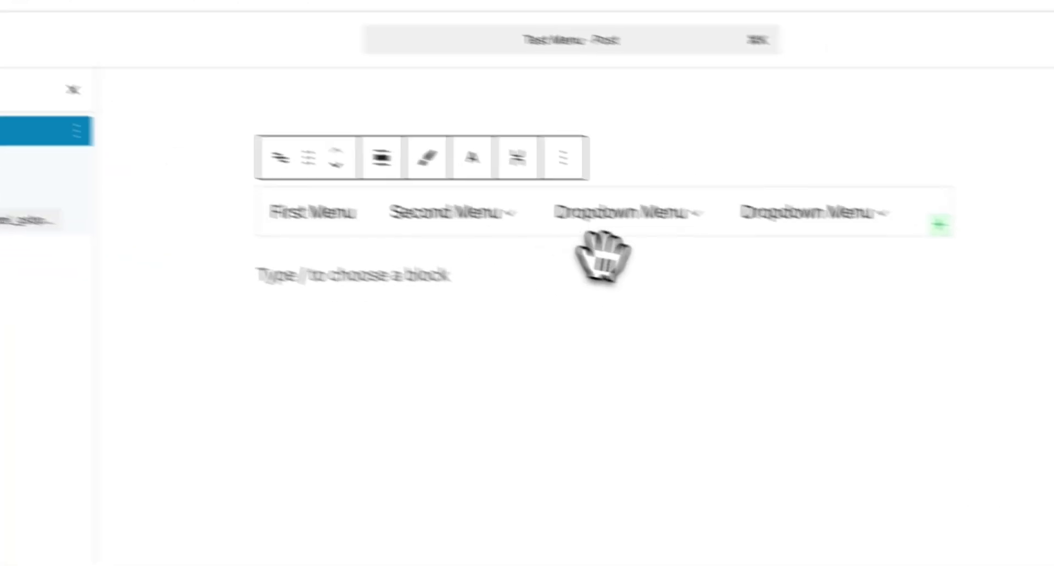
pyautogui.click(860, 415)
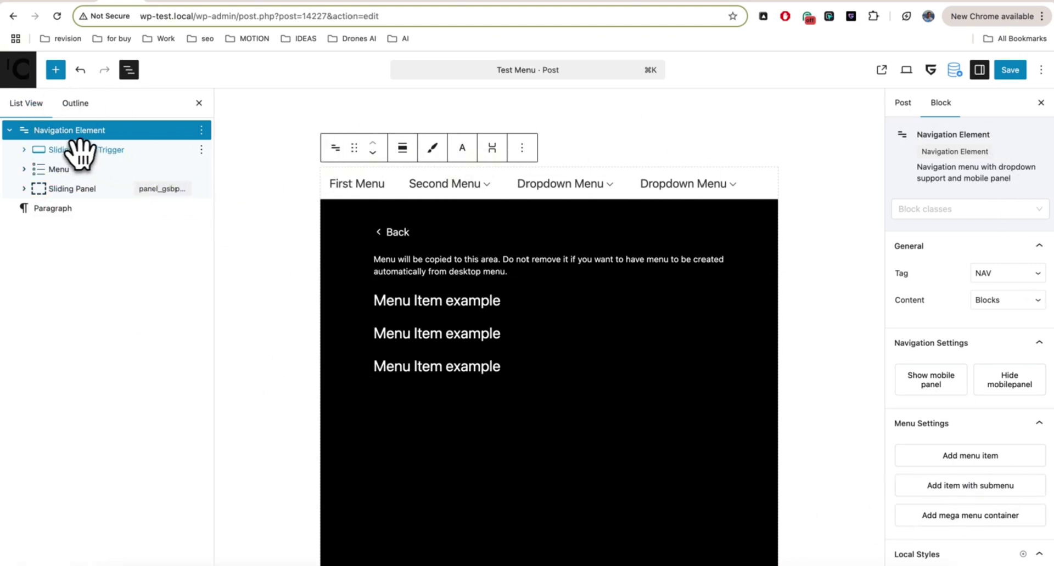
# Try Clip Up as the Sliding Panel's animation type and settle on Fade Up.
pyautogui.click(77, 189)
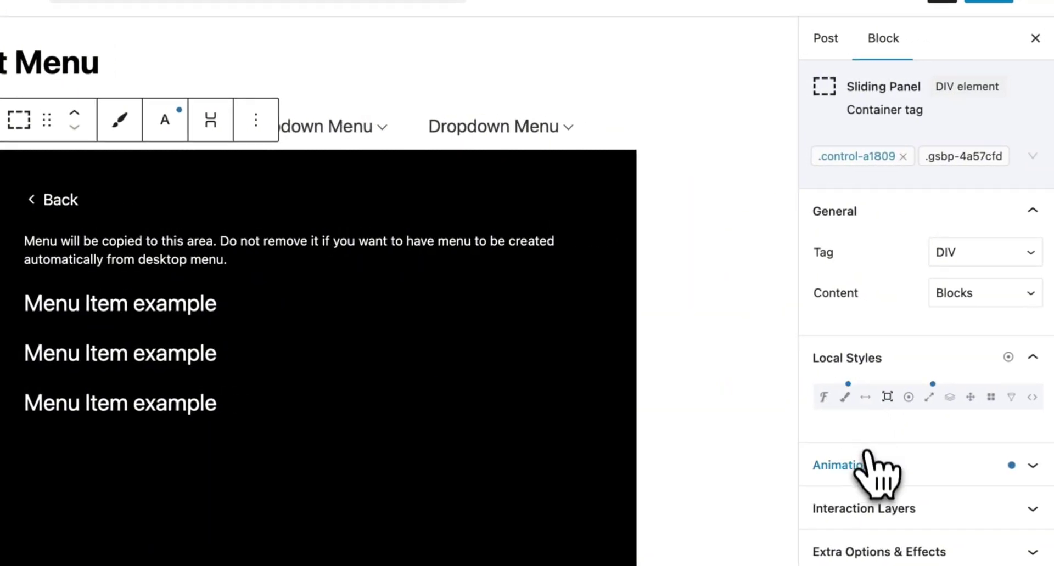
pyautogui.click(877, 466)
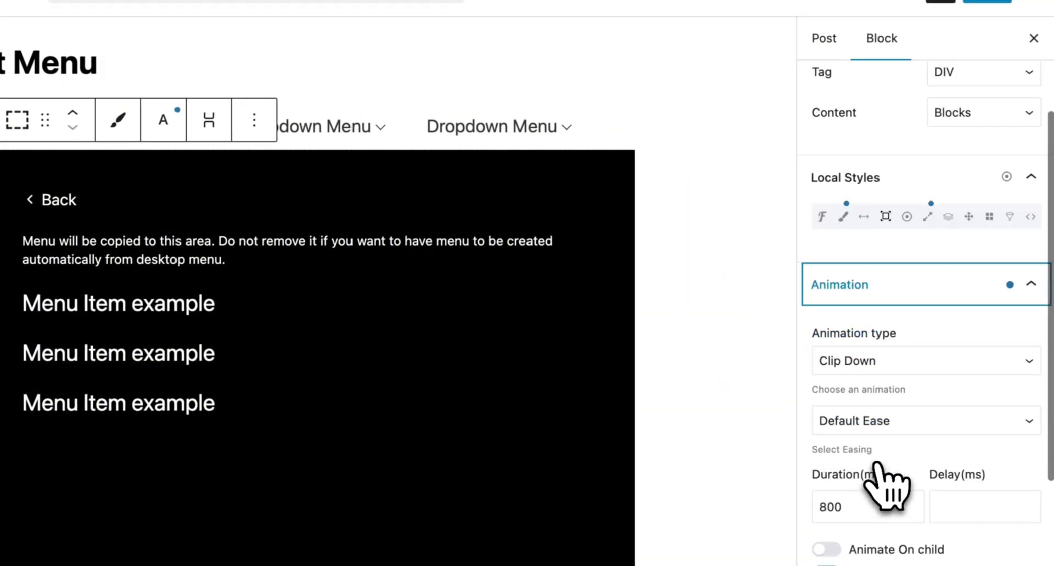
pyautogui.scroll(-4, 884, 478)
pyautogui.scroll(1, 866, 418)
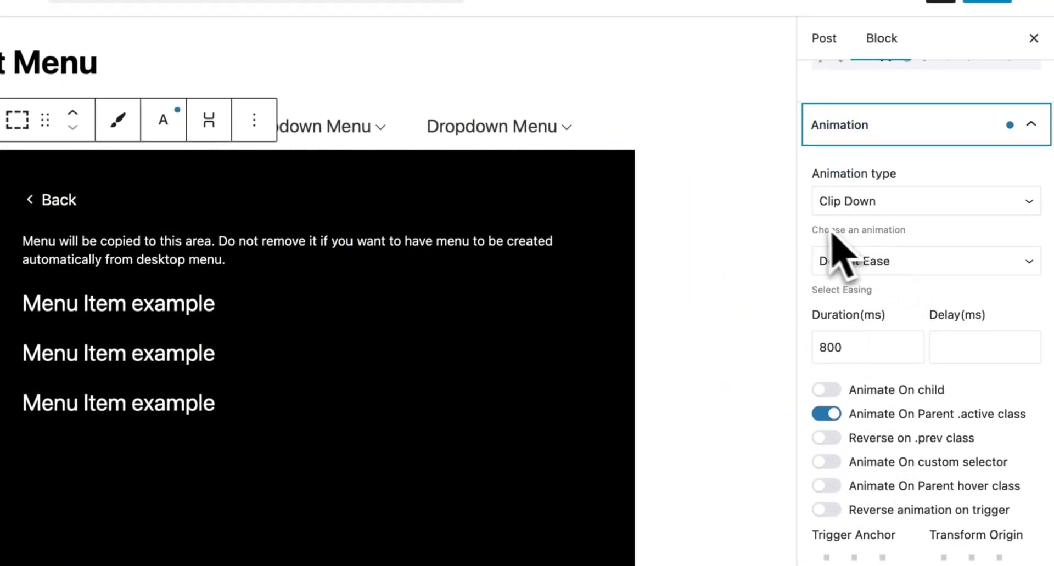
pyautogui.click(923, 210)
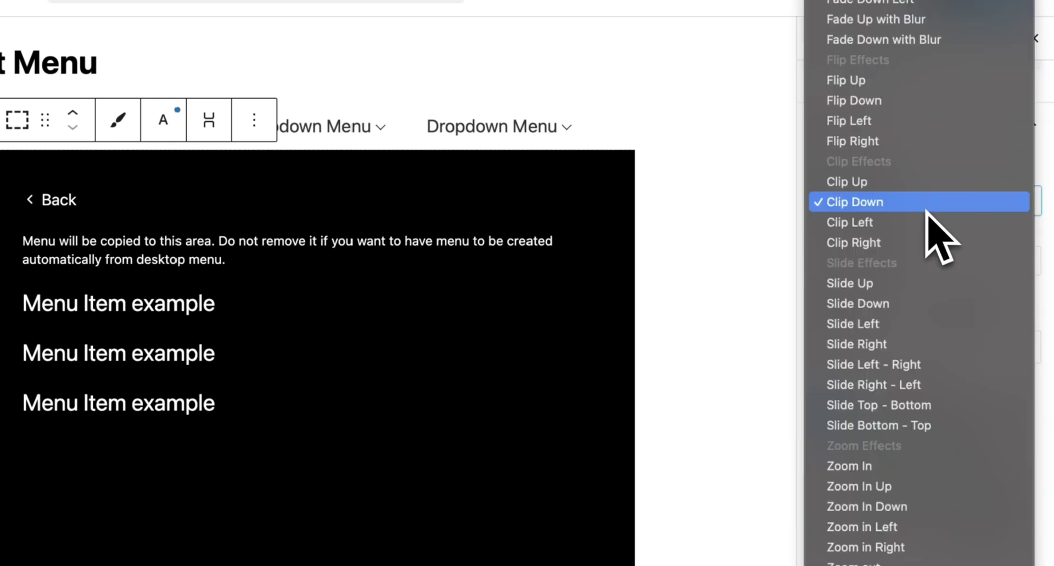
pyautogui.click(914, 184)
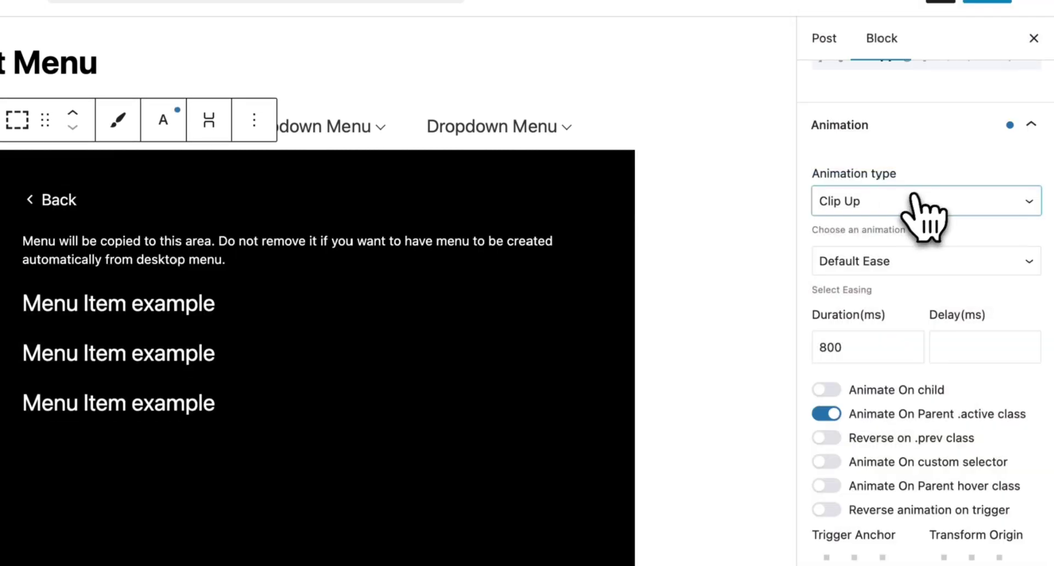
pyautogui.click(908, 200)
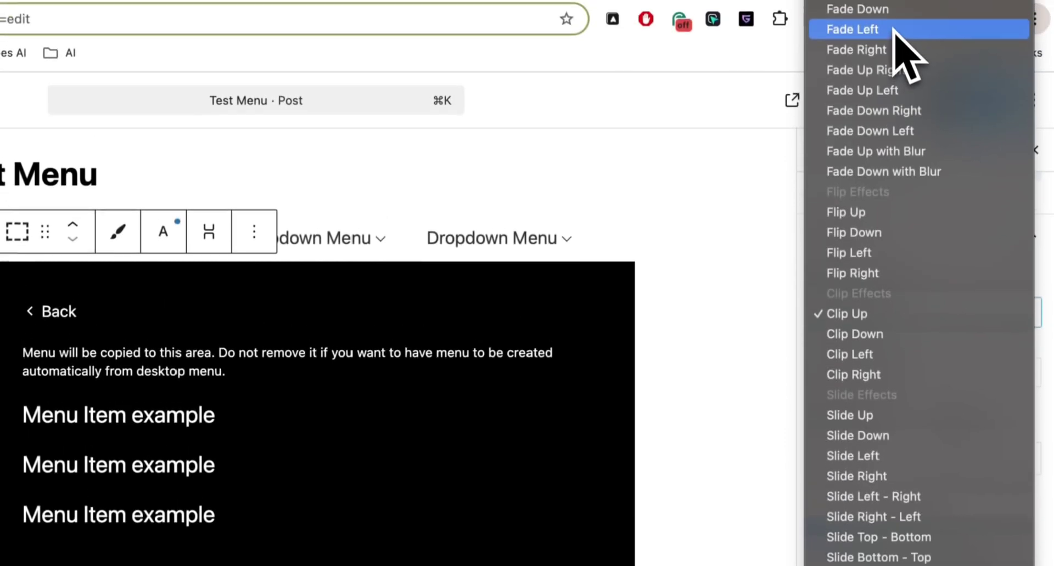
pyautogui.click(898, 25)
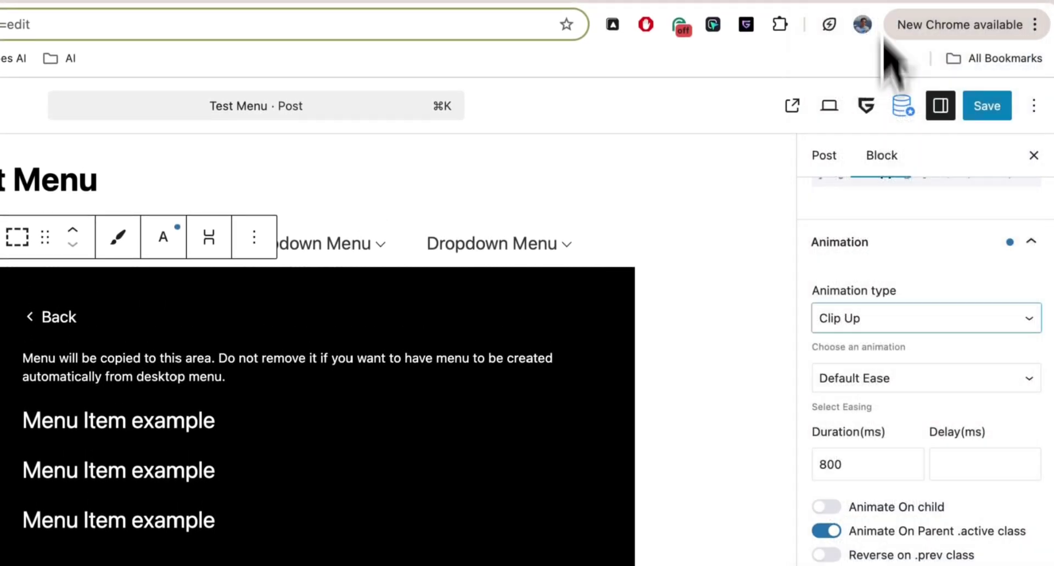
# Review the Sliding Panel's local color styles and inspect the Top Area and Bottom Area inside its Panel Content.
pyautogui.scroll(4, 897, 329)
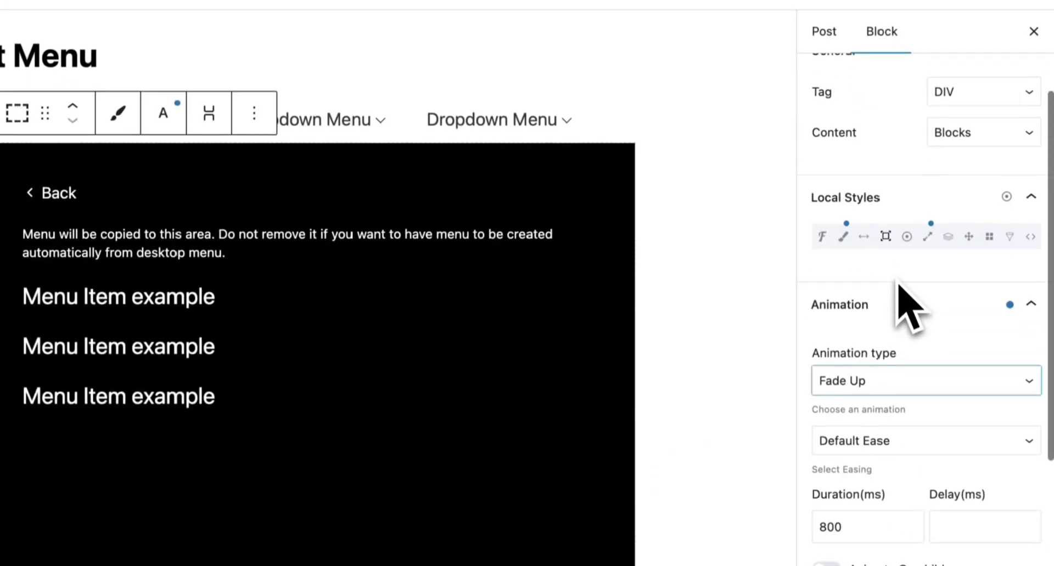
pyautogui.click(848, 263)
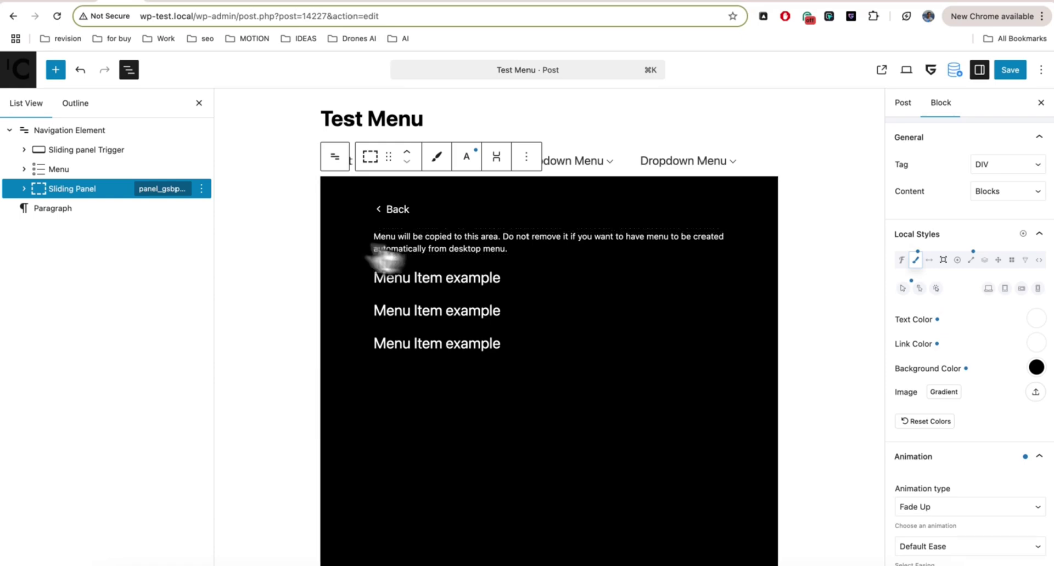
pyautogui.click(24, 189)
pyautogui.click(38, 208)
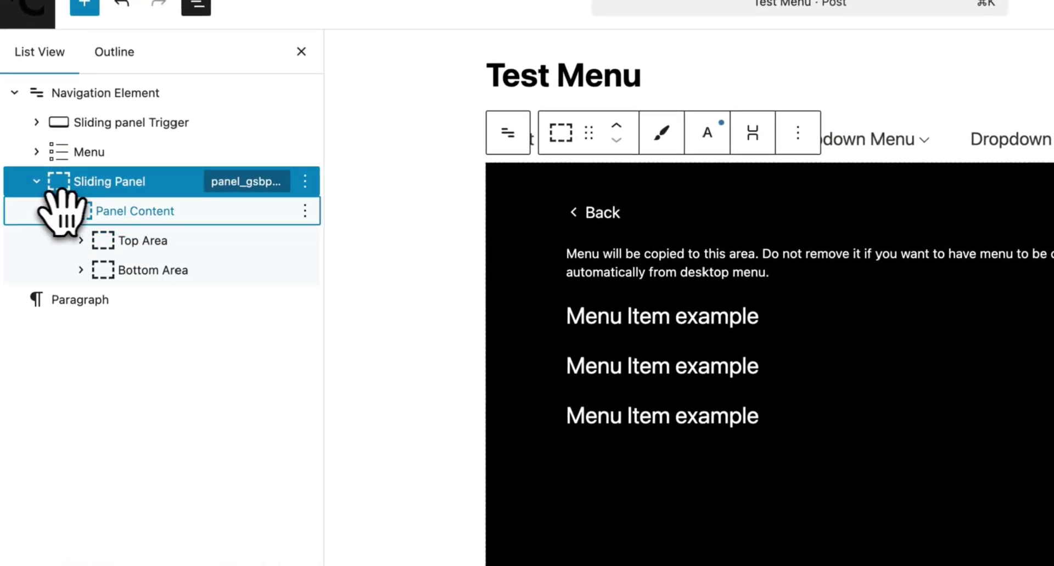
pyautogui.click(168, 241)
pyautogui.click(168, 271)
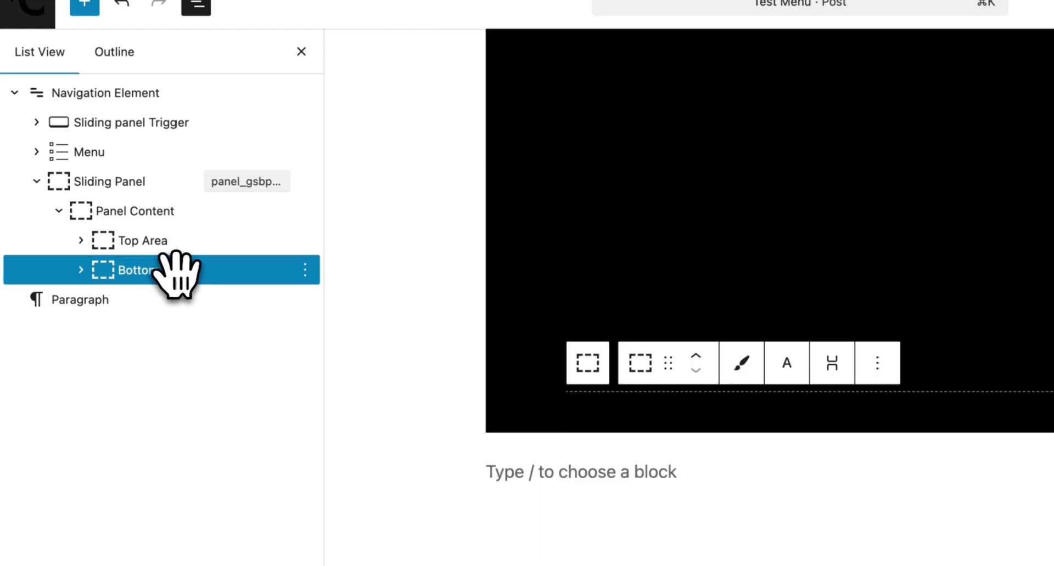
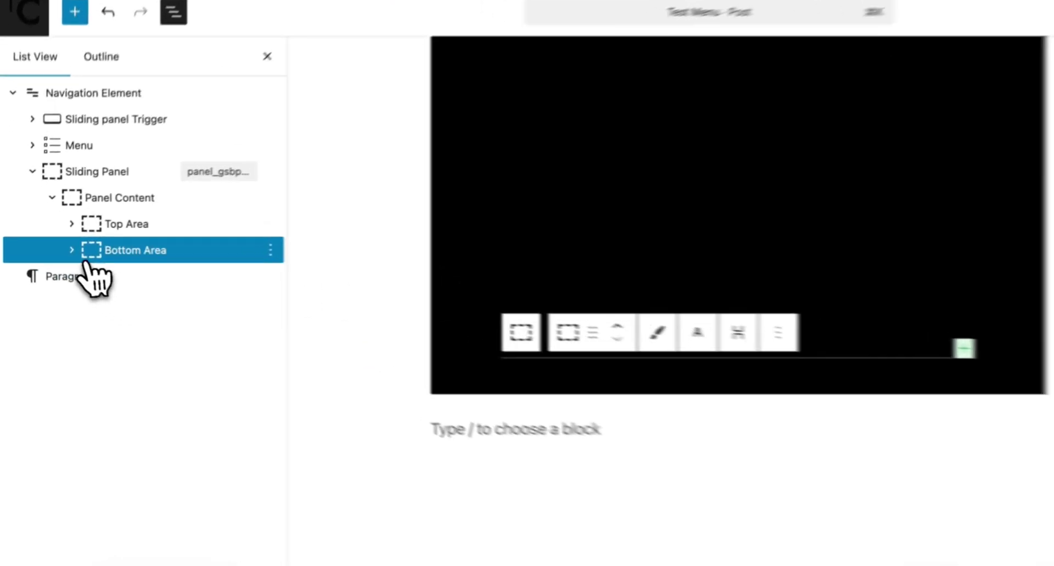
# Insert a Link element (A tag) with the text "Contact Us" in the Sliding Panel's Bottom Area.
pyautogui.click(53, 247)
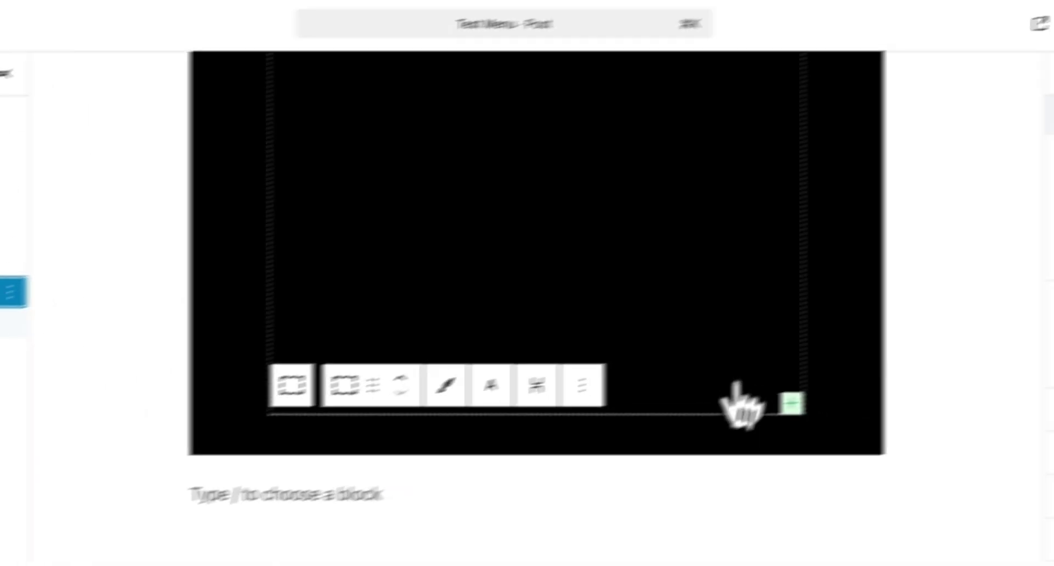
pyautogui.click(939, 326)
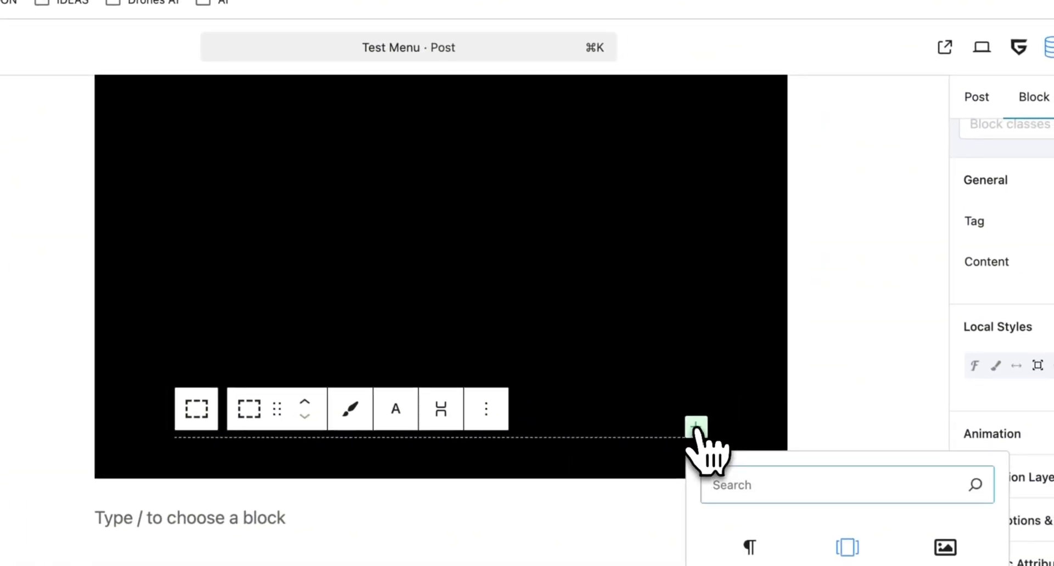
pyautogui.write('link')
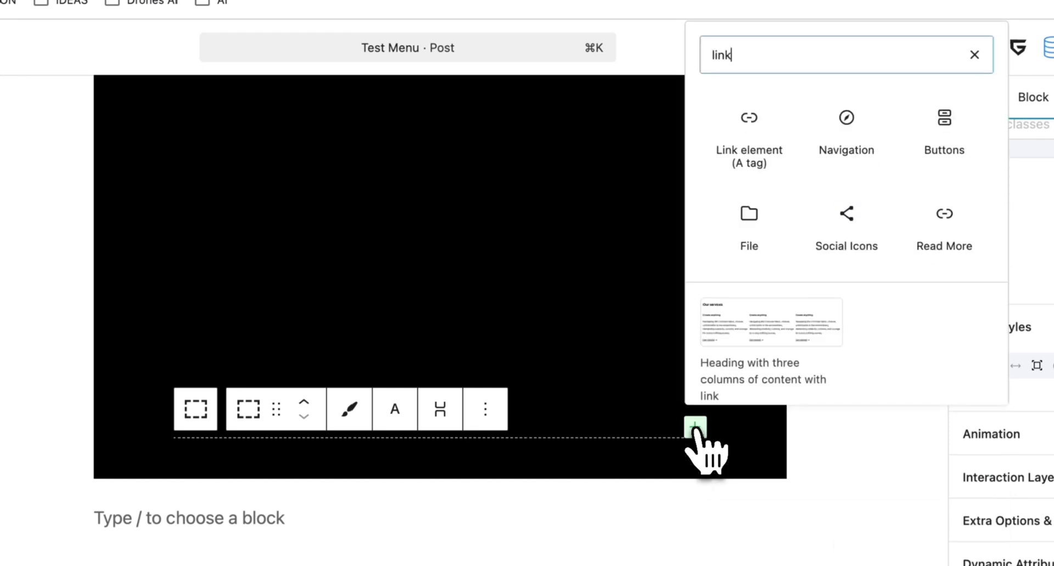
pyautogui.click(779, 104)
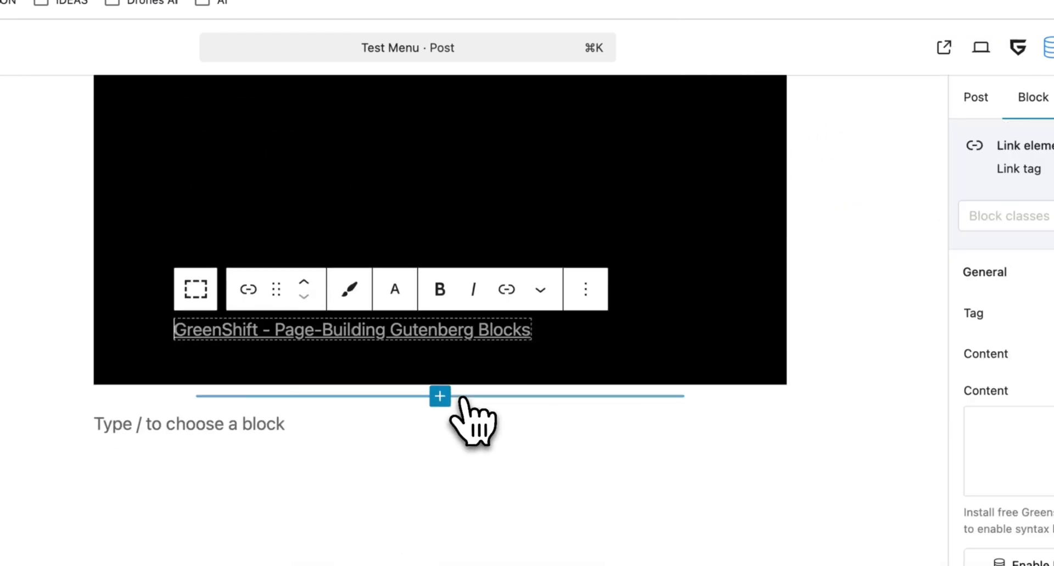
pyautogui.write('Contact Us')
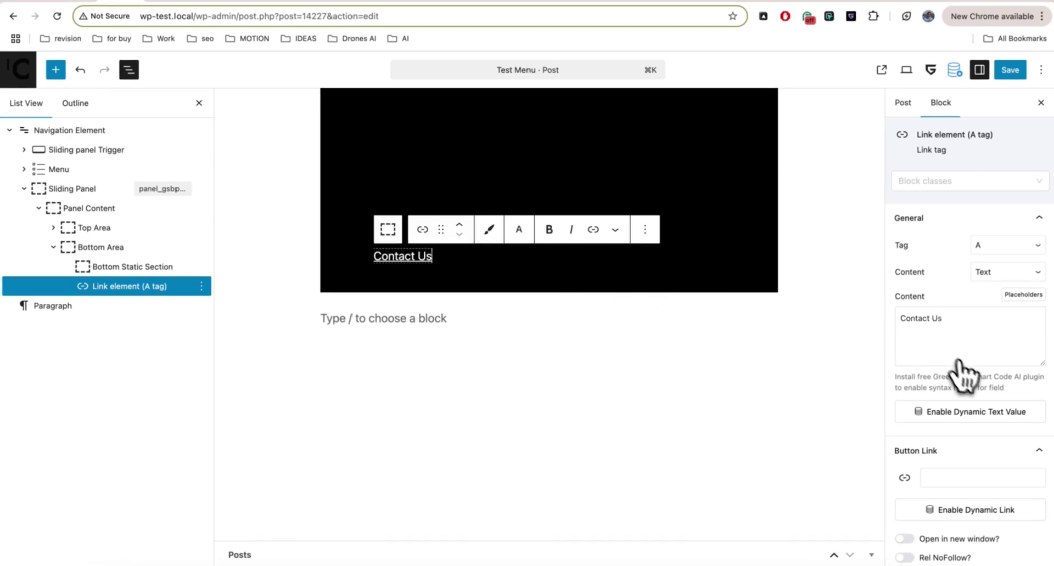
pyautogui.scroll(-7, 964, 378)
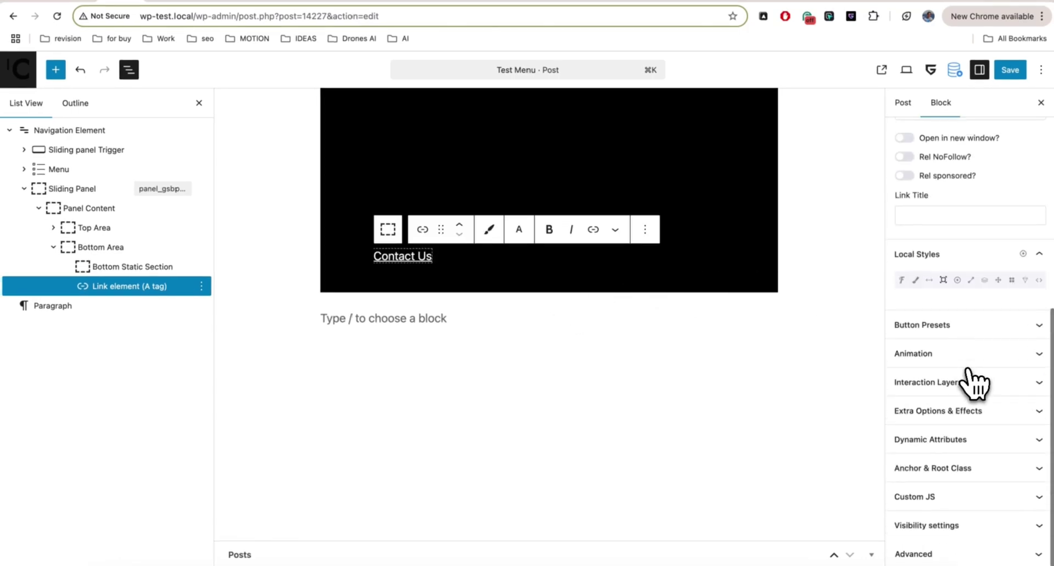
# Apply the Click Me5 button preset to the Contact Us link.
pyautogui.click(911, 328)
pyautogui.scroll(-4, 918, 330)
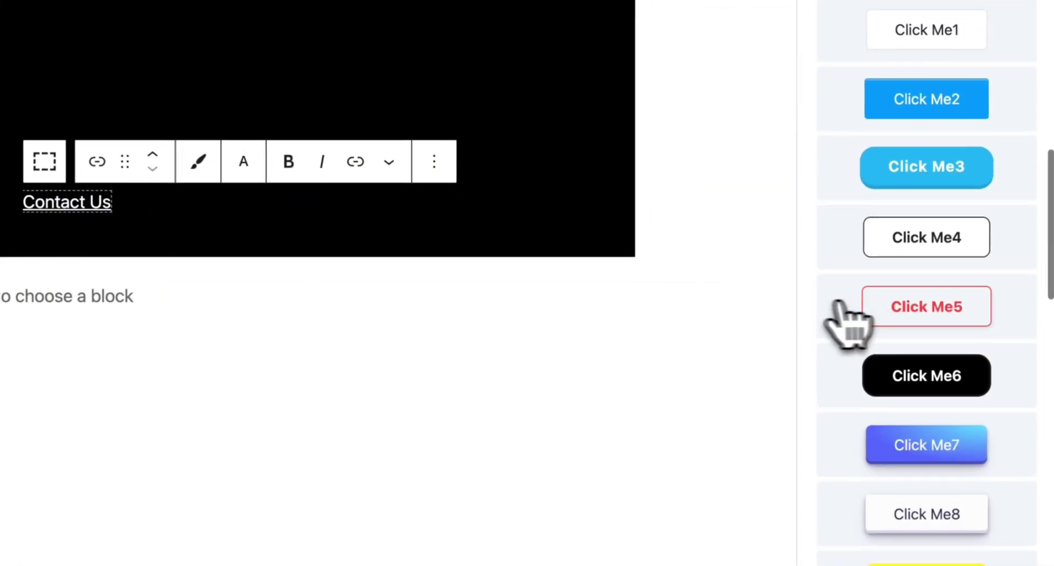
pyautogui.click(918, 311)
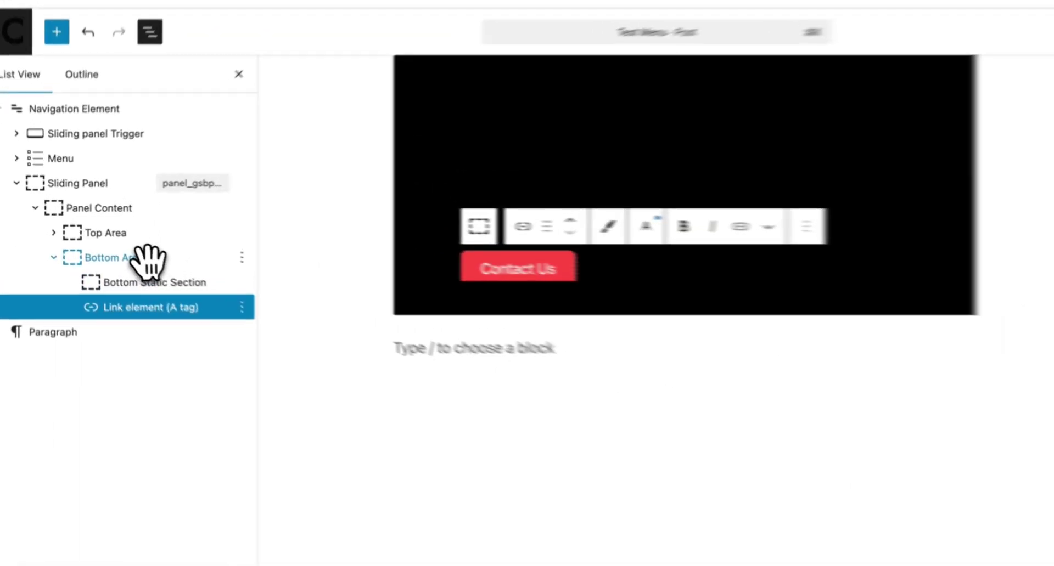
# Set the Bottom Area's display to Flex with a column direction in its local styles.
pyautogui.click(118, 247)
pyautogui.click(1016, 275)
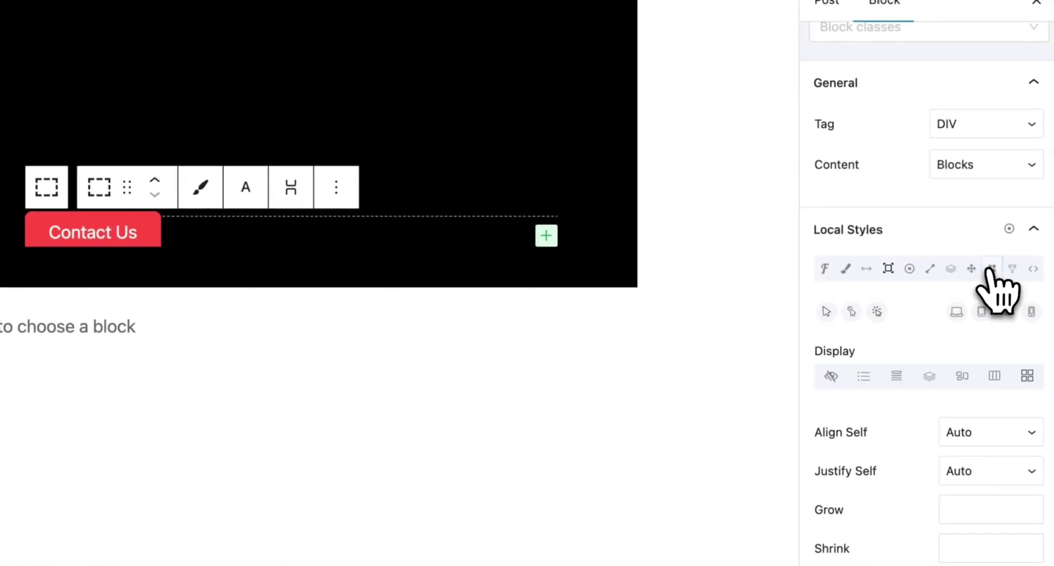
pyautogui.scroll(-4, 993, 278)
pyautogui.click(959, 229)
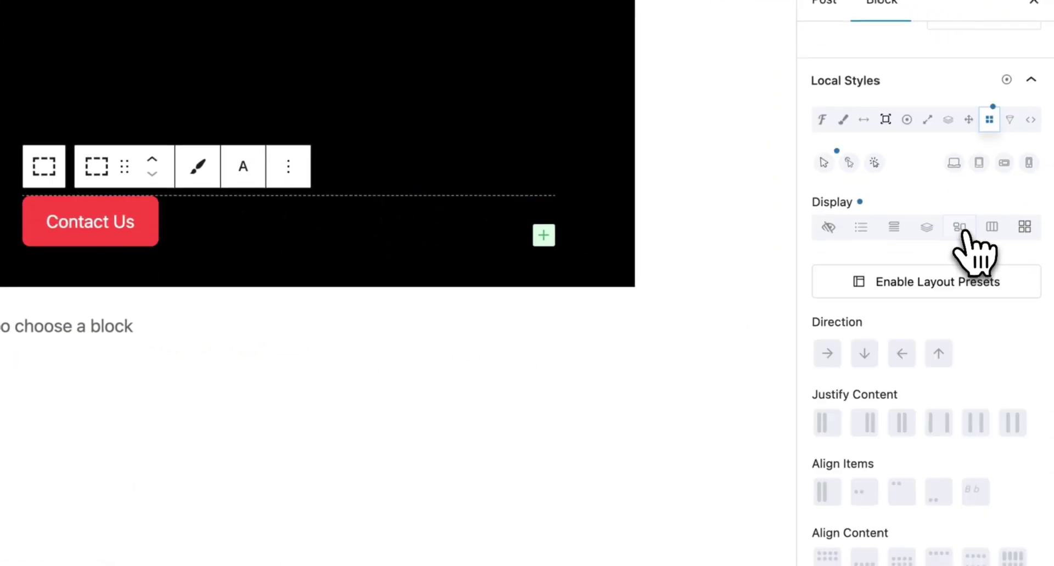
pyautogui.click(865, 353)
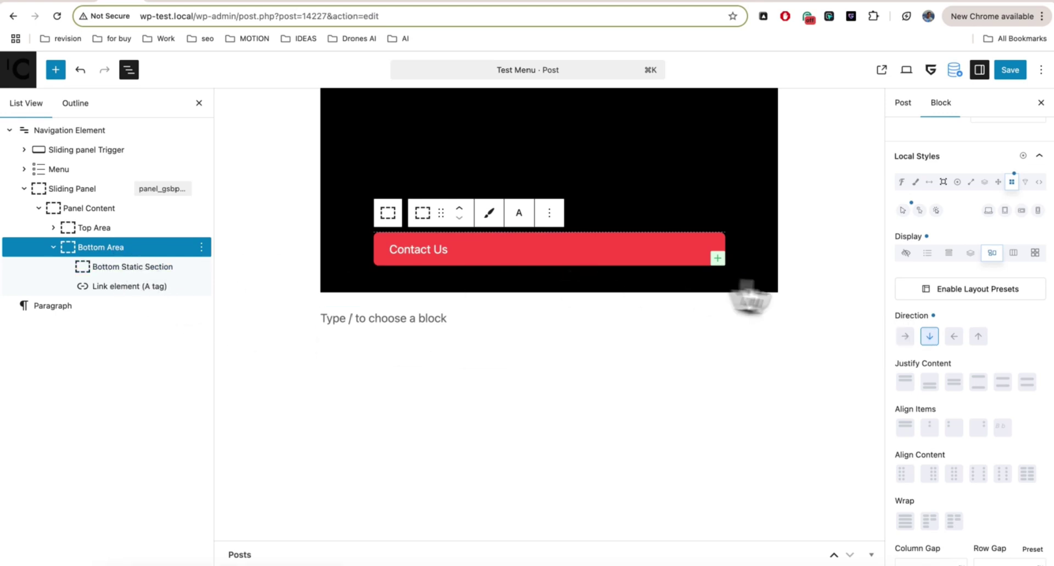
pyautogui.click(992, 253)
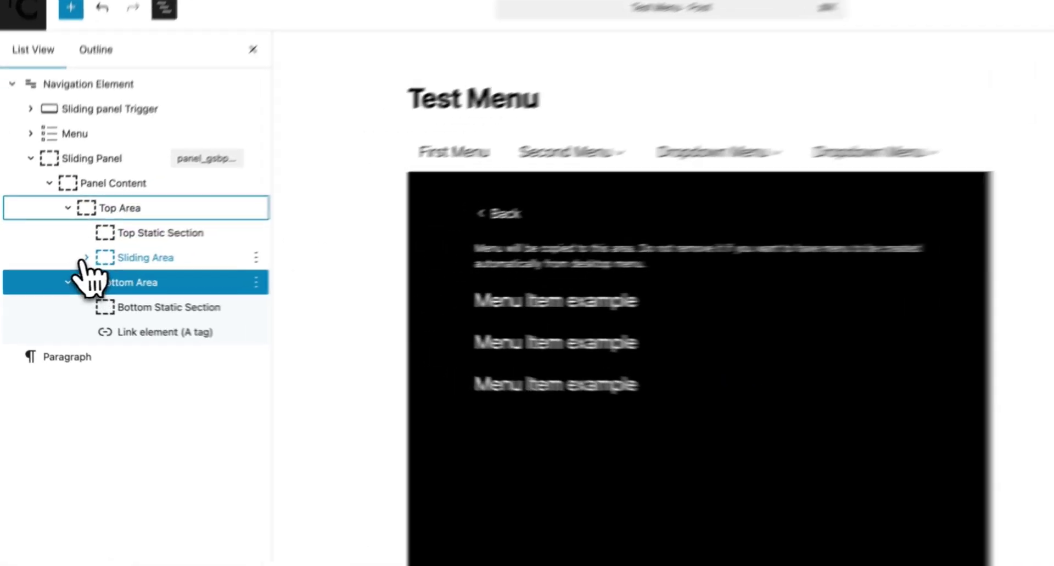
# Inspect the Copied Menu Area and the Back Button inside the Top Area's Sliding Area.
pyautogui.click(68, 267)
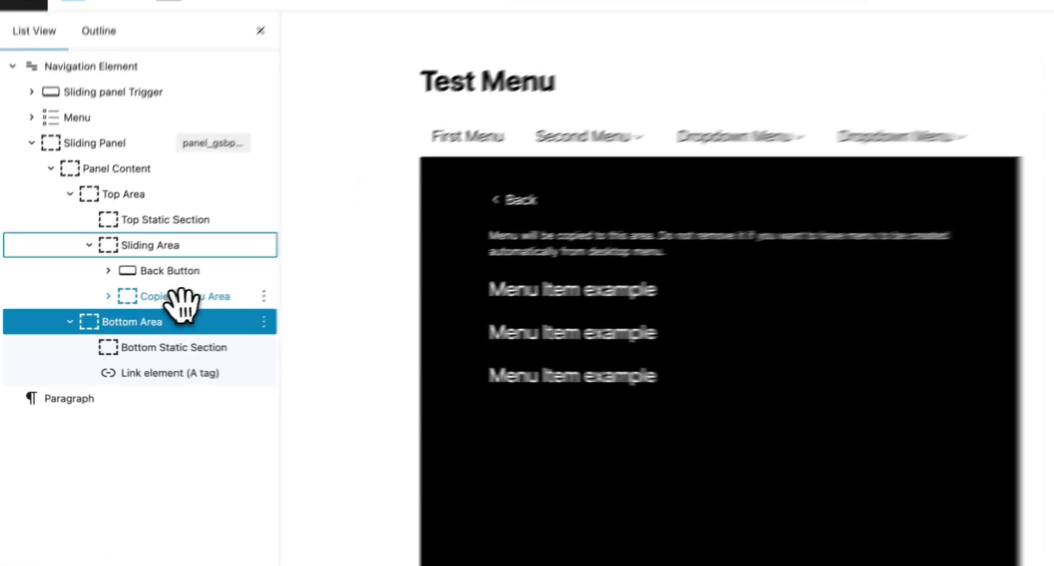
pyautogui.click(165, 306)
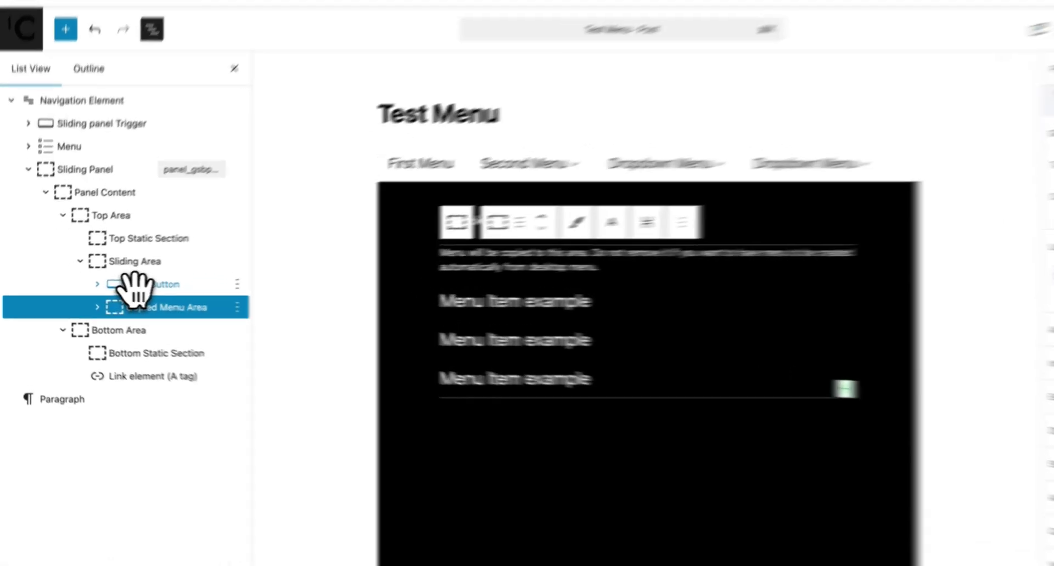
pyautogui.click(116, 286)
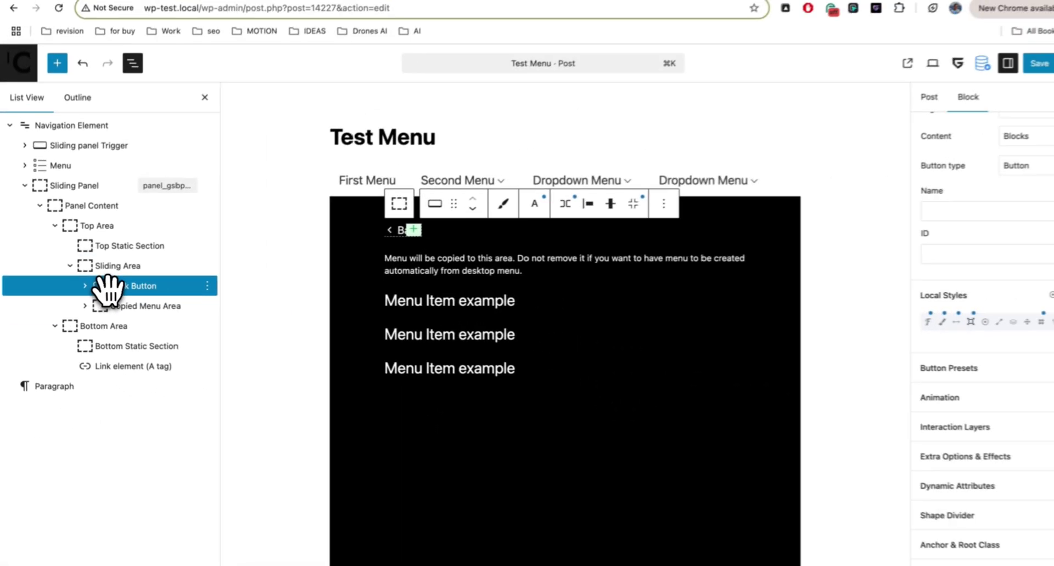
pyautogui.scroll(3, 940, 373)
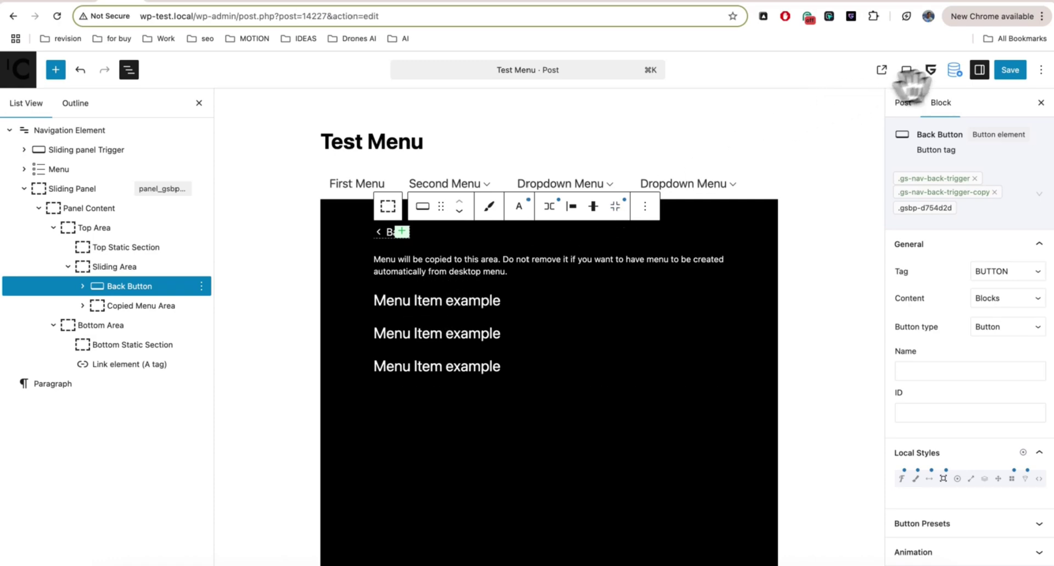
# Save the post and check the sliding panel on the narrowed front-end page, opening a Dropdown Menu submenu.
pyautogui.click(1010, 69)
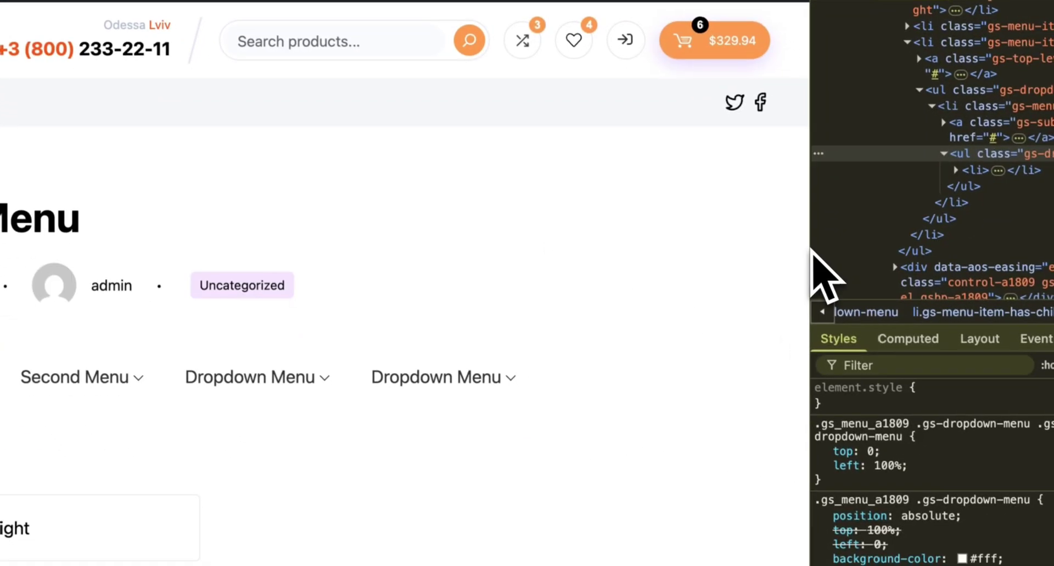
pyautogui.moveTo(811, 250); pyautogui.dragTo(368, 247)
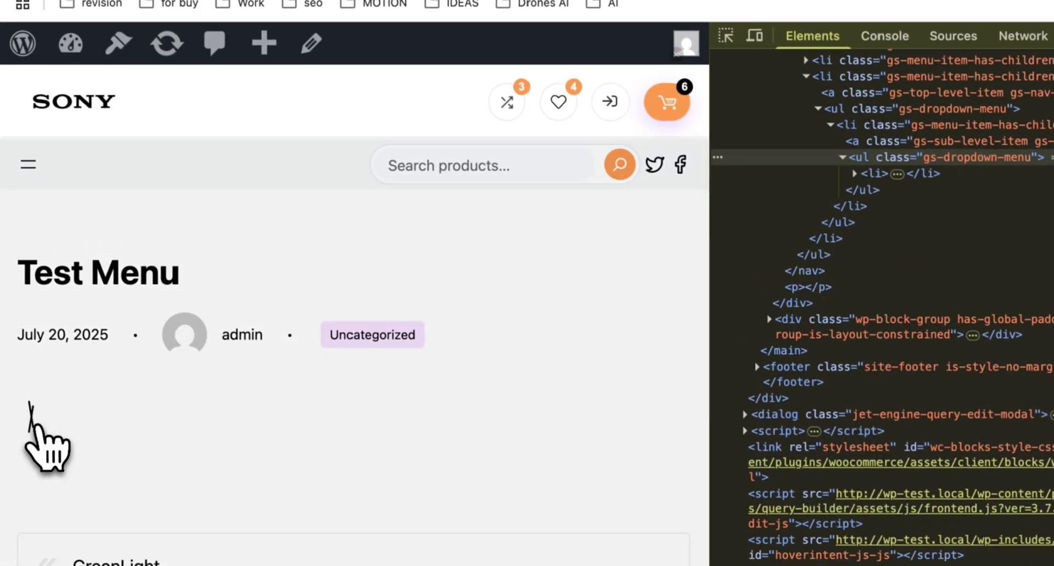
pyautogui.click(33, 425)
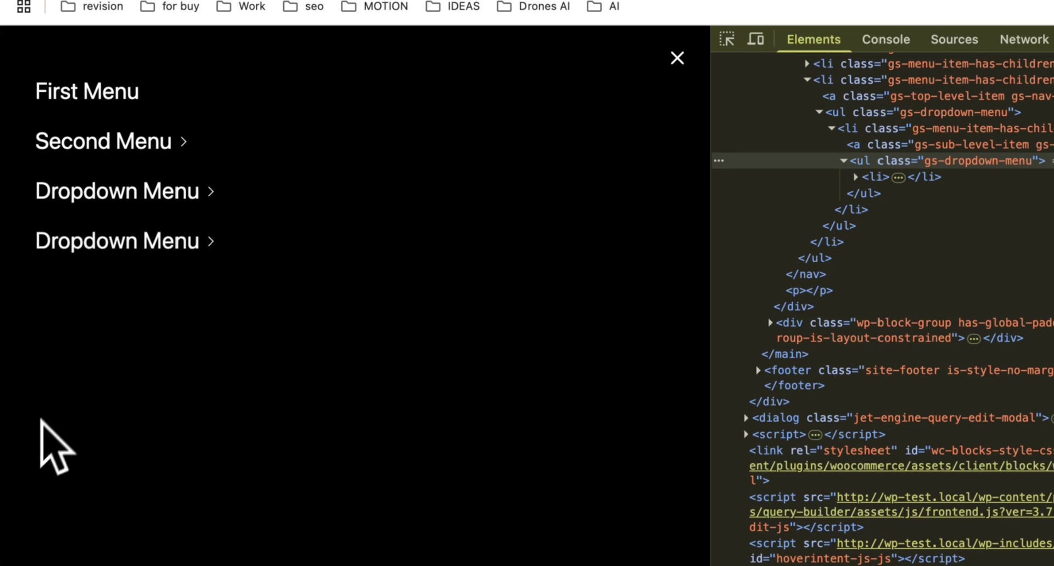
pyautogui.click(174, 201)
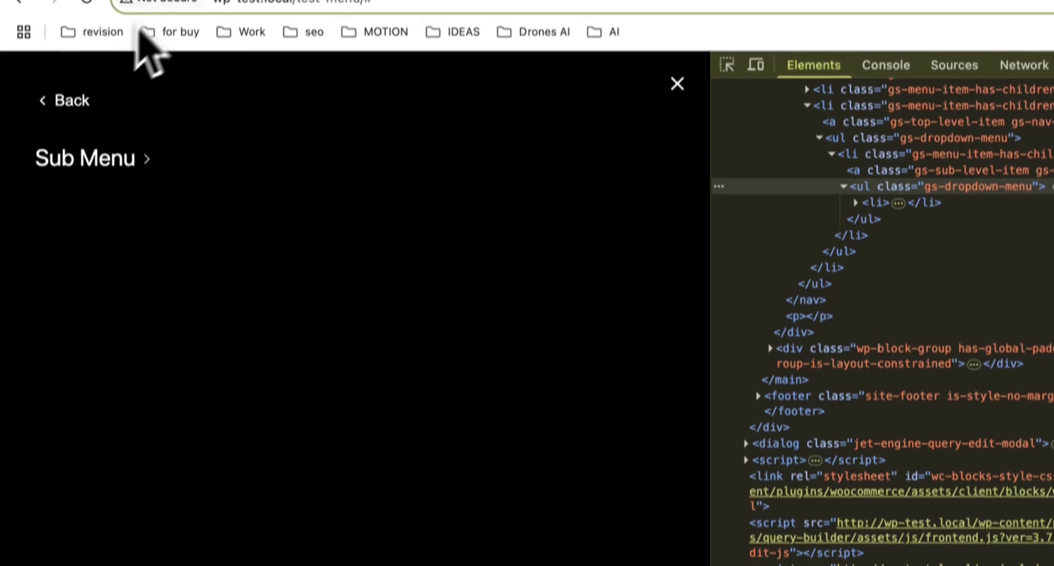
# Set the Back Button's text color to pink (#FF7E7E) in the editor.
pyautogui.click(247, 11)
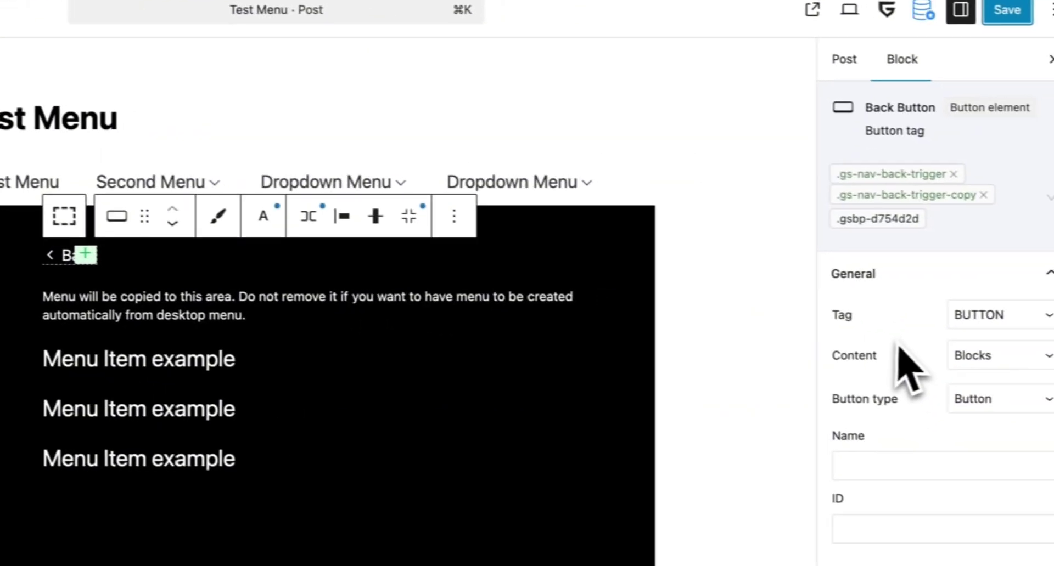
pyautogui.scroll(-5, 900, 349)
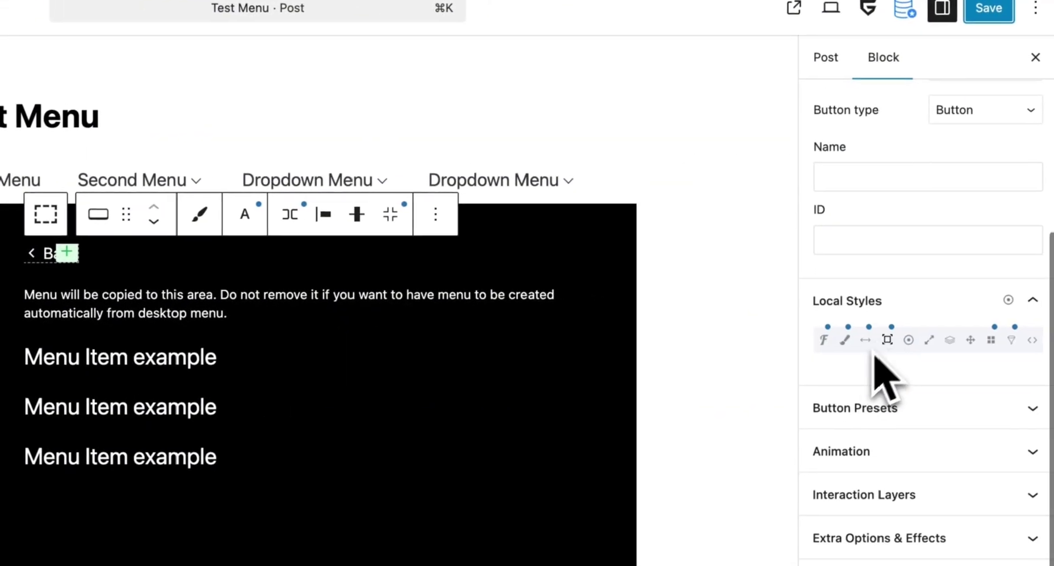
pyautogui.click(842, 342)
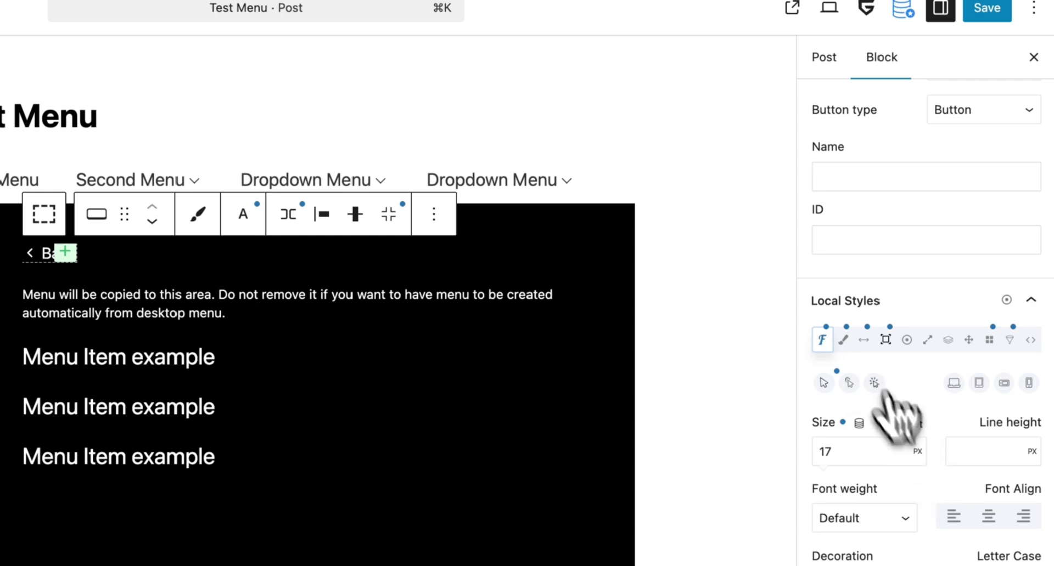
pyautogui.click(843, 340)
pyautogui.click(1021, 429)
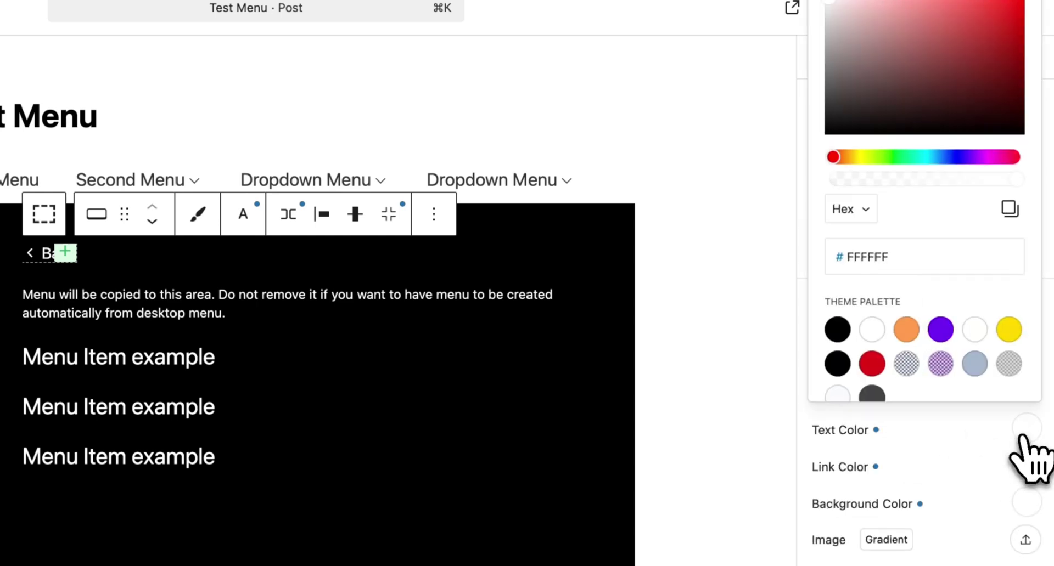
pyautogui.moveTo(960, 71); pyautogui.dragTo(928, 0)
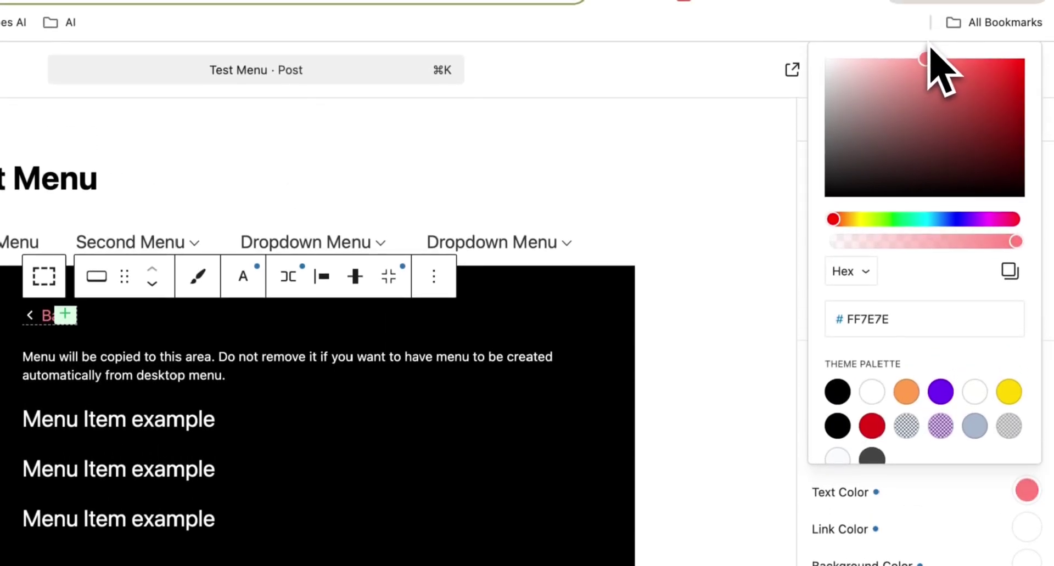
pyautogui.click(936, 541)
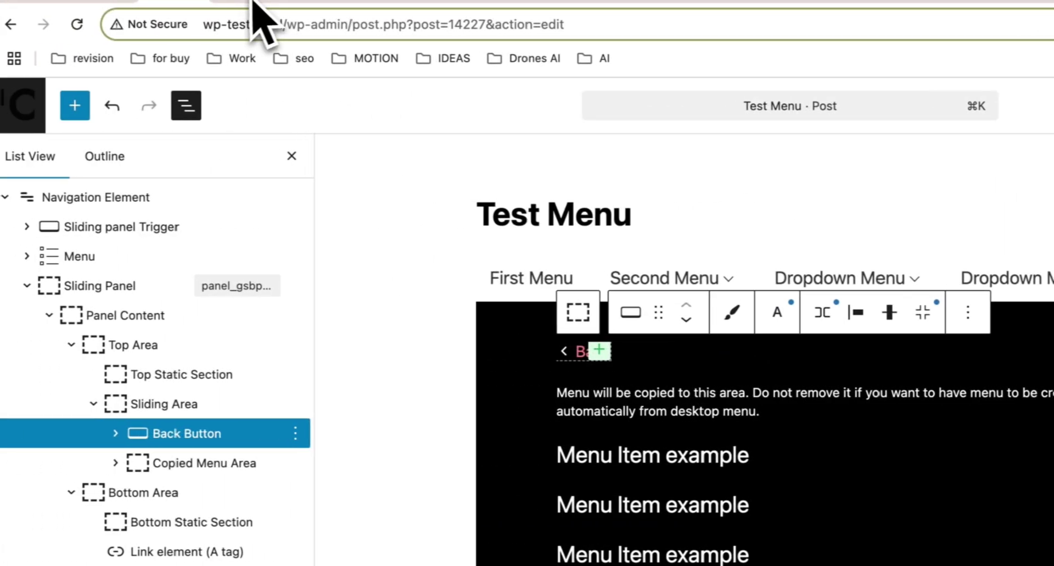
# Reload the front-end page and test the mobile panel's Back button through Second Menu and Second Sub Menu.
pyautogui.click(257, 4)
pyautogui.click(77, 24)
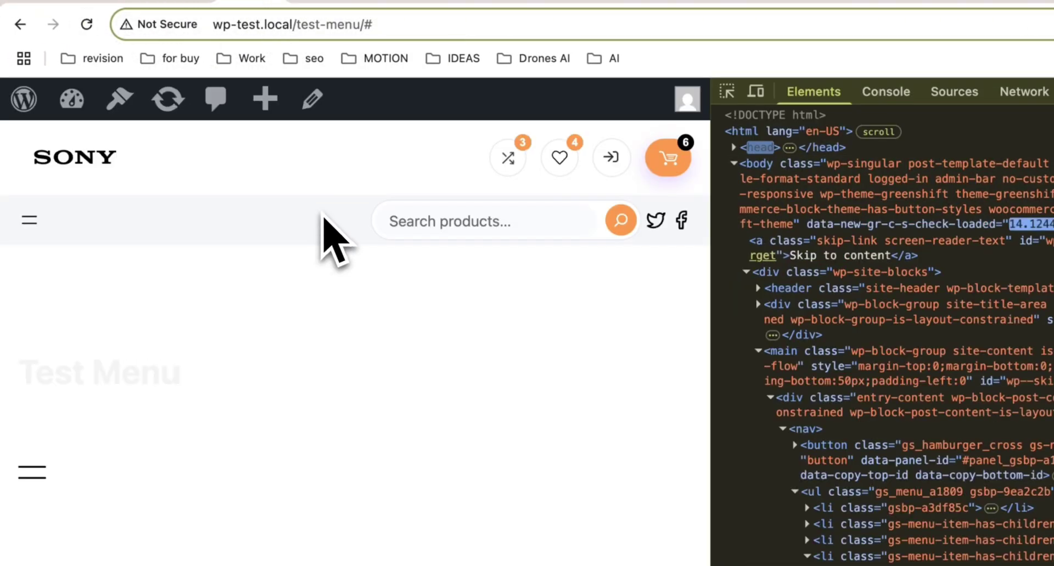
pyautogui.click(32, 472)
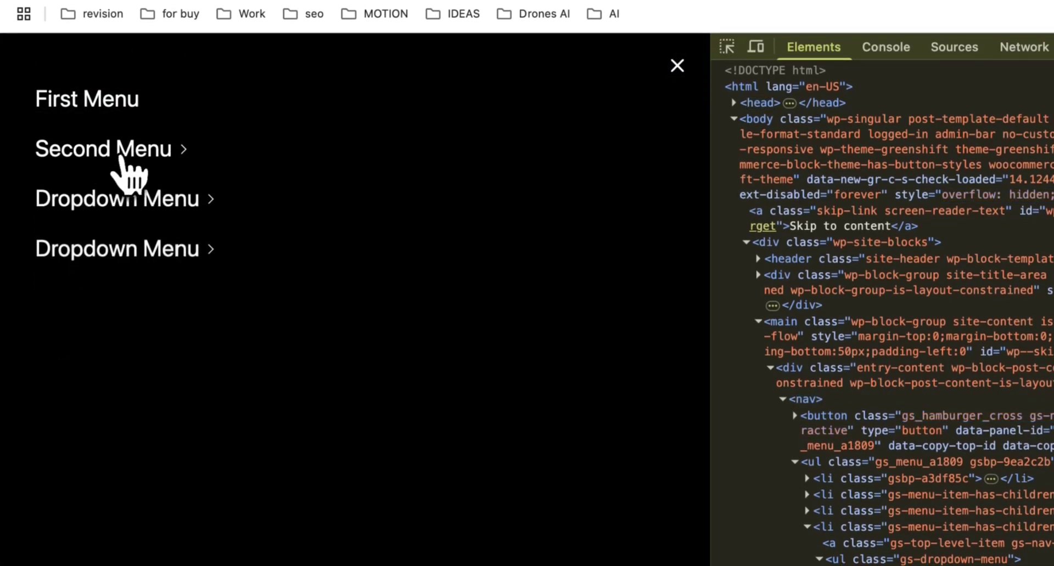
pyautogui.click(125, 154)
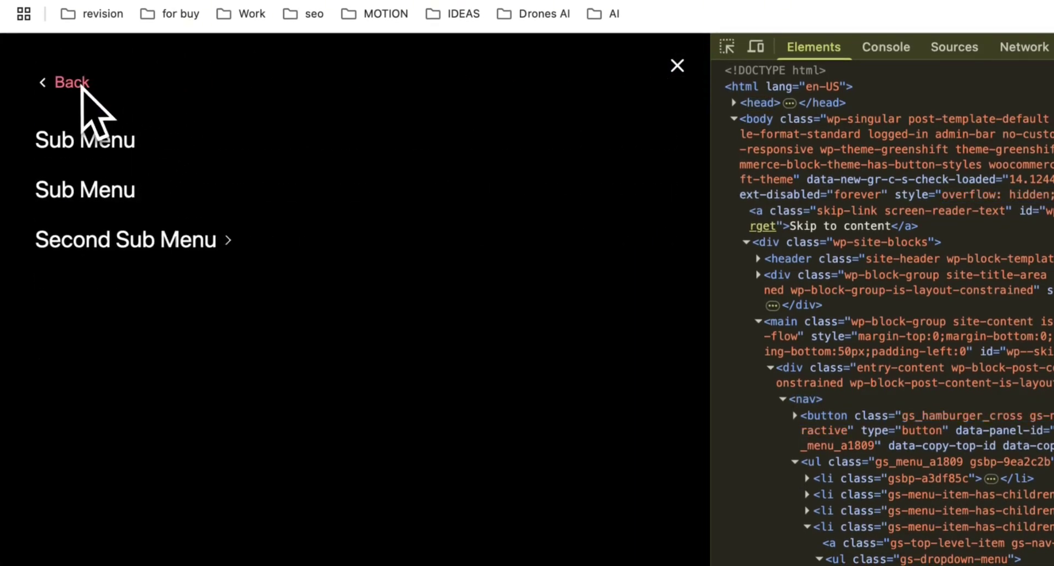
pyautogui.click(130, 225)
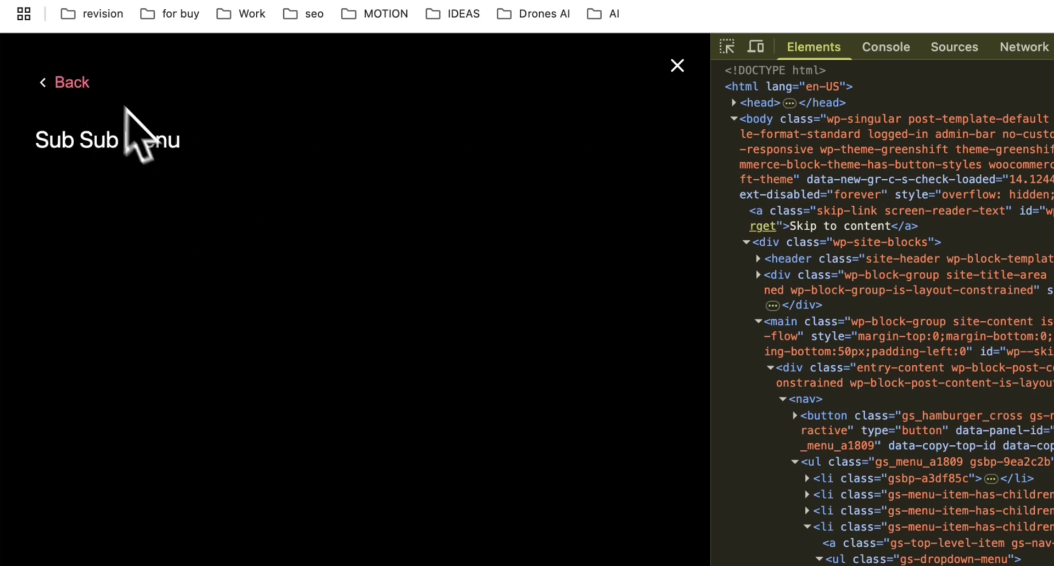
pyautogui.click(98, 93)
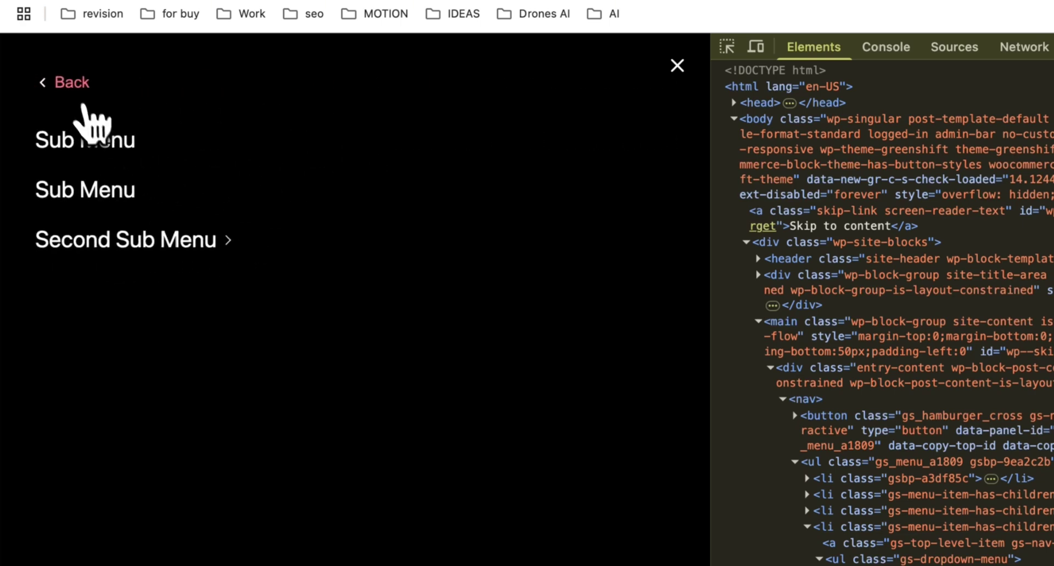
pyautogui.click(131, 85)
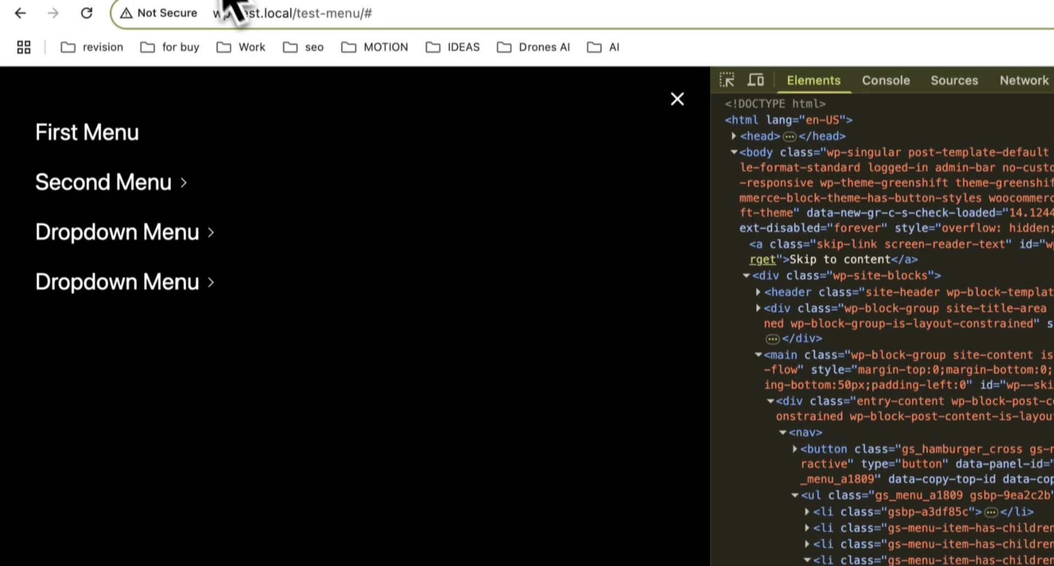
# Review the Copied Menu Area's animation settings in the editor and change its animation type to Clip Left.
pyautogui.click(197, 1)
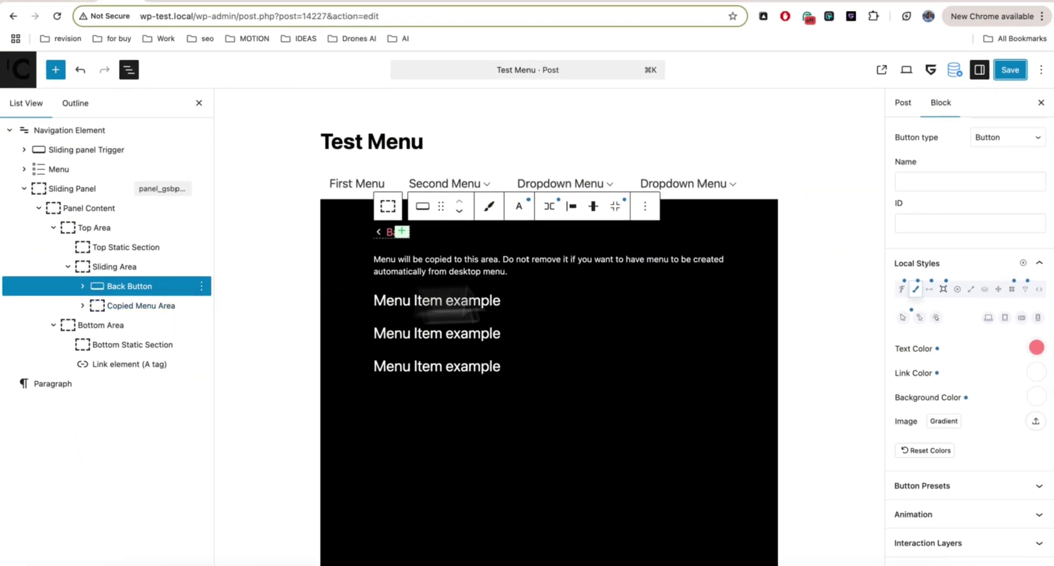
pyautogui.scroll(-3, 1026, 373)
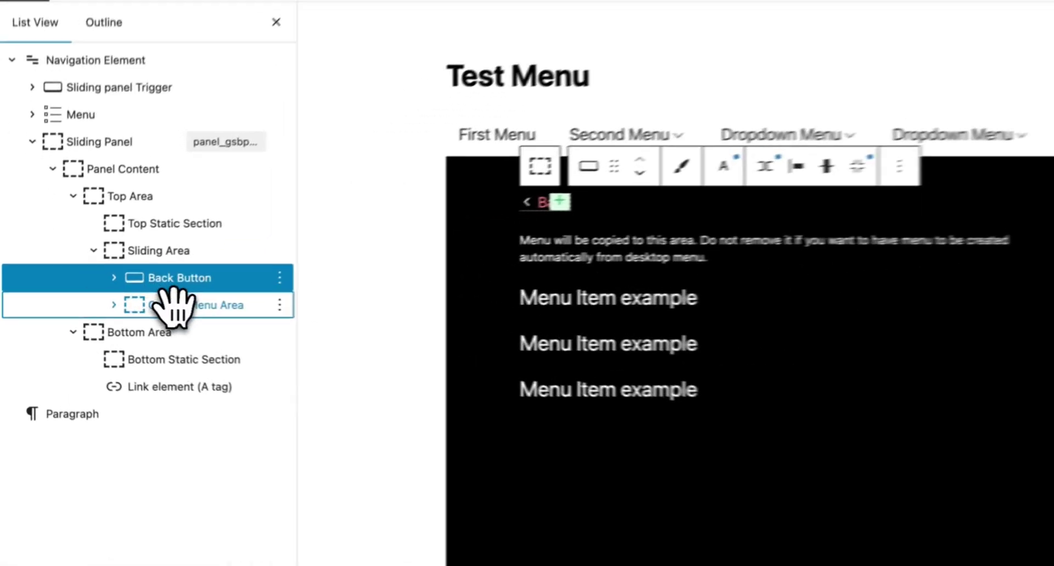
pyautogui.click(118, 305)
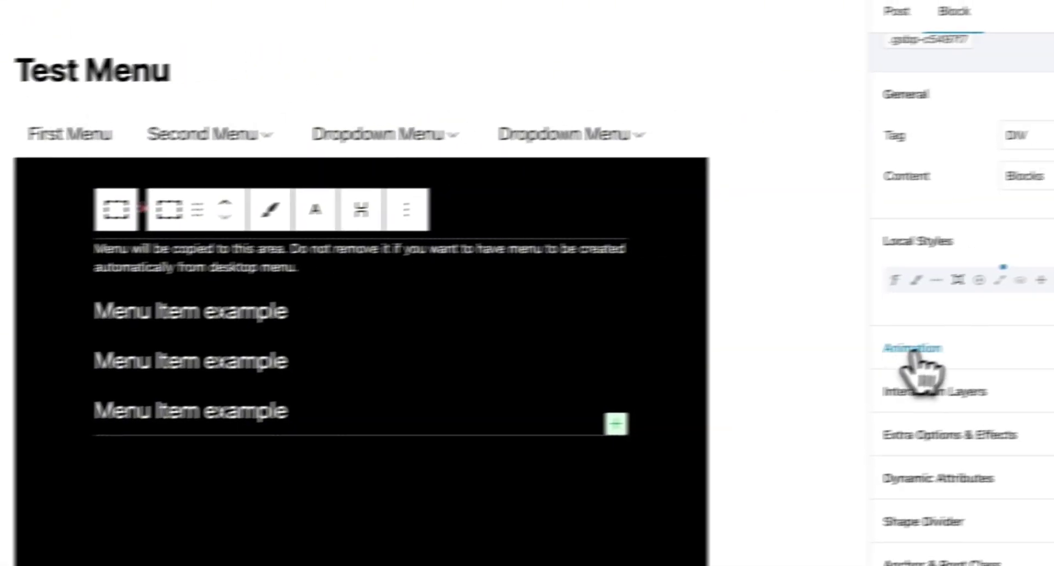
pyautogui.click(906, 354)
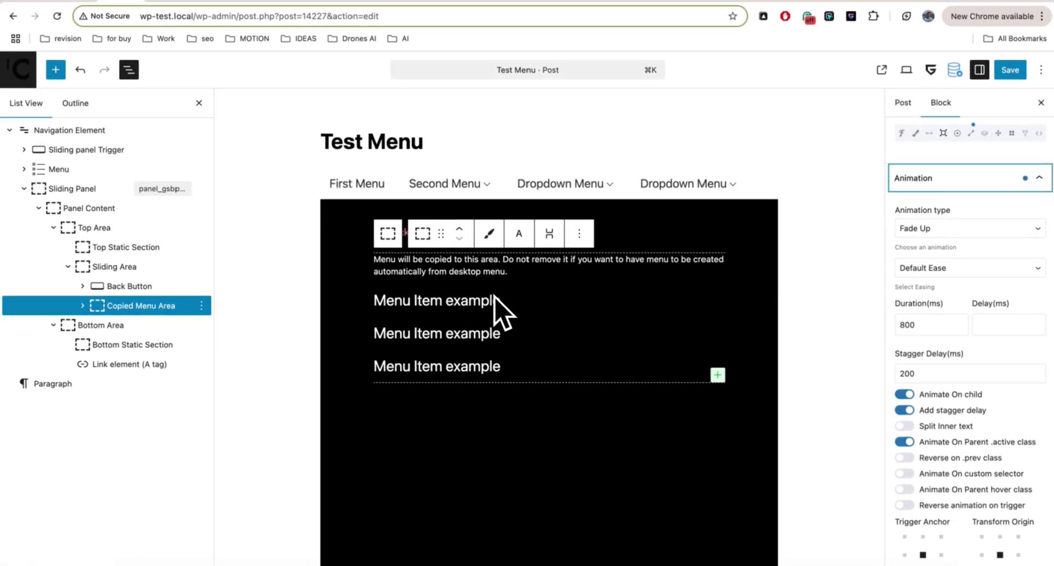
pyautogui.scroll(-2, 996, 318)
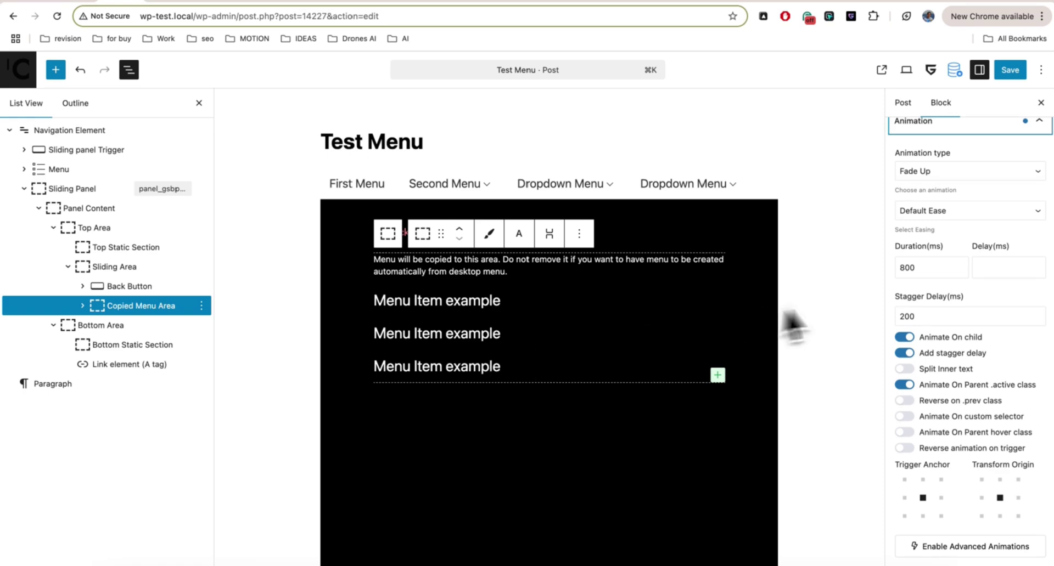
pyautogui.scroll(3, 980, 366)
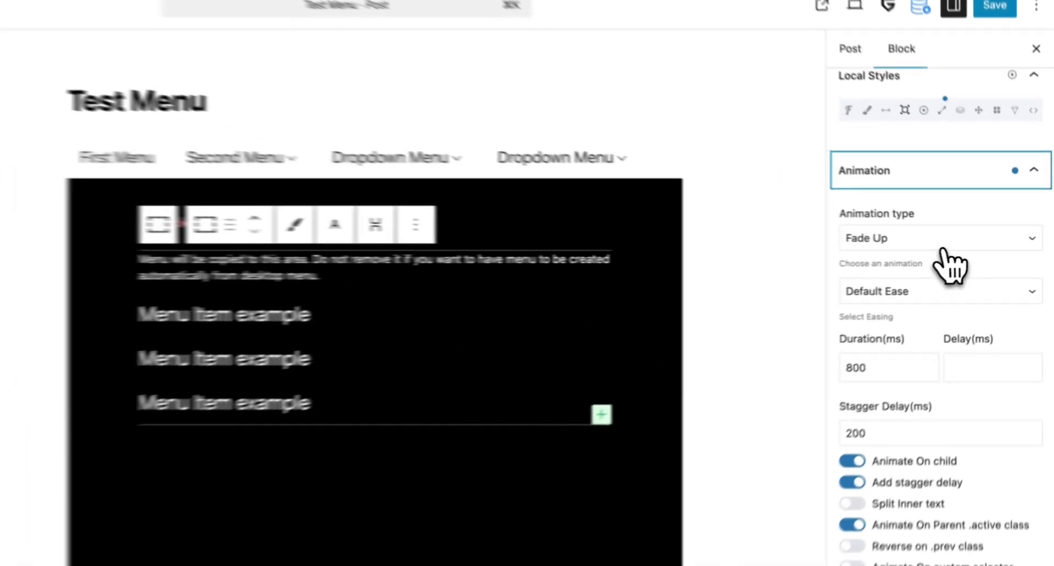
pyautogui.click(973, 246)
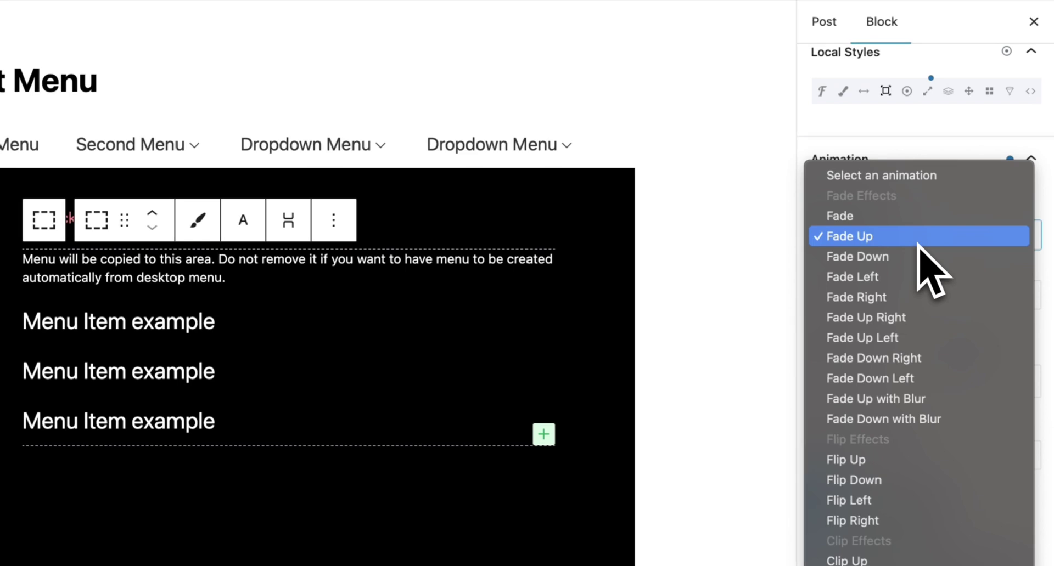
pyautogui.scroll(-3, 917, 246)
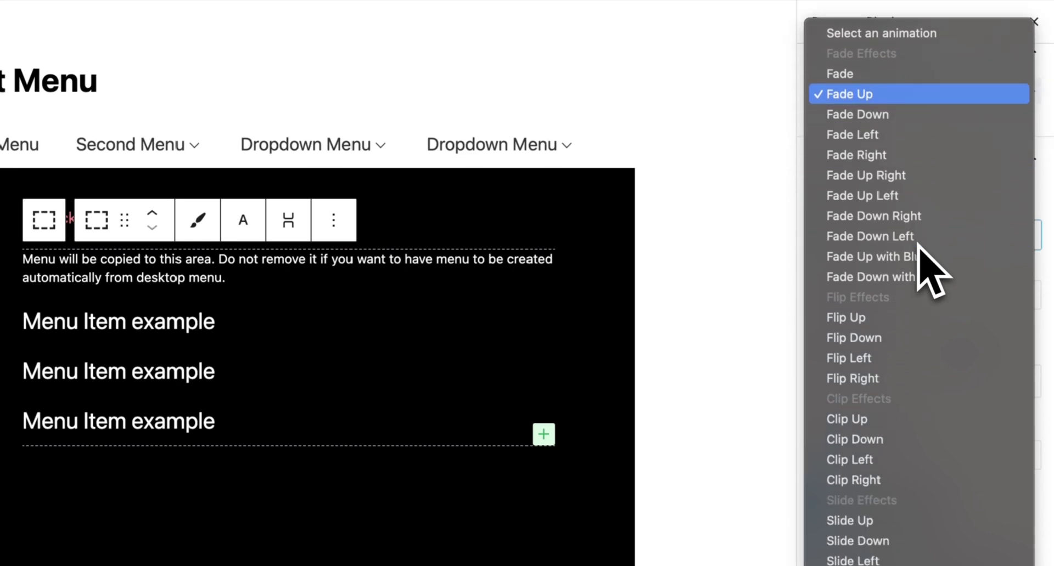
pyautogui.click(899, 461)
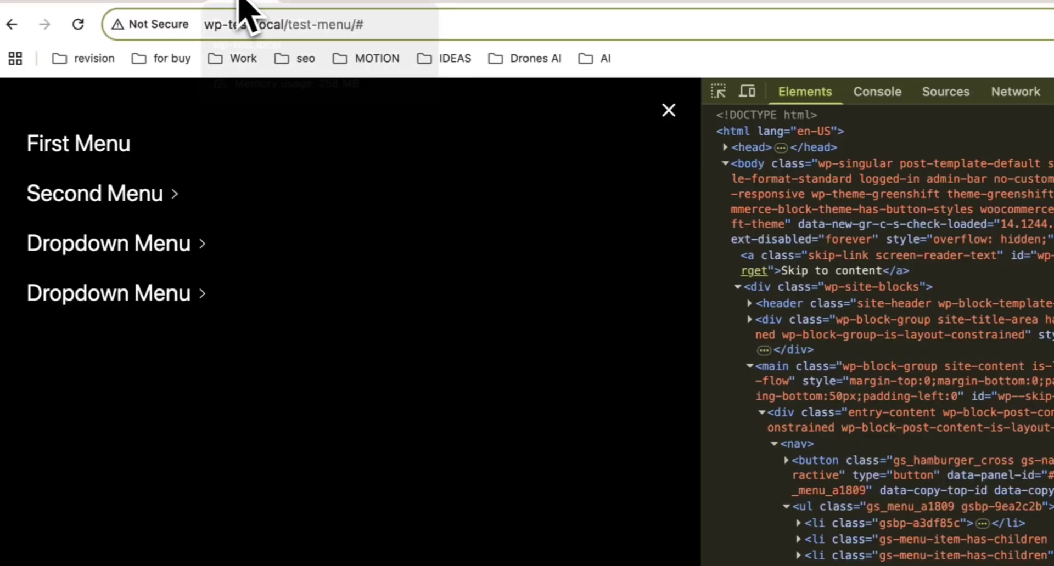
# Reload the front-end page and open the mobile panel from the hamburger trigger to check the new animation.
pyautogui.click(78, 24)
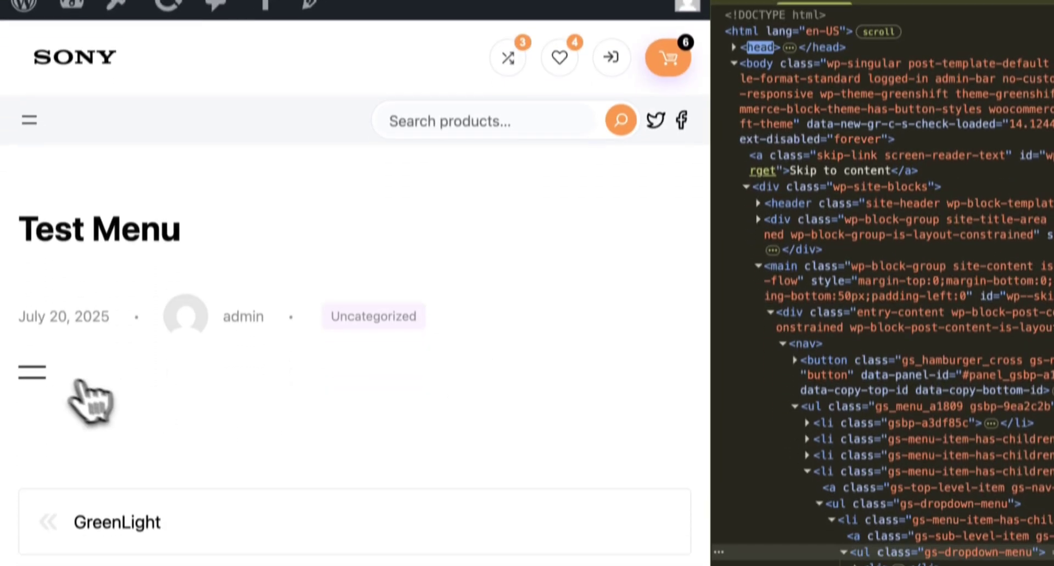
pyautogui.click(33, 479)
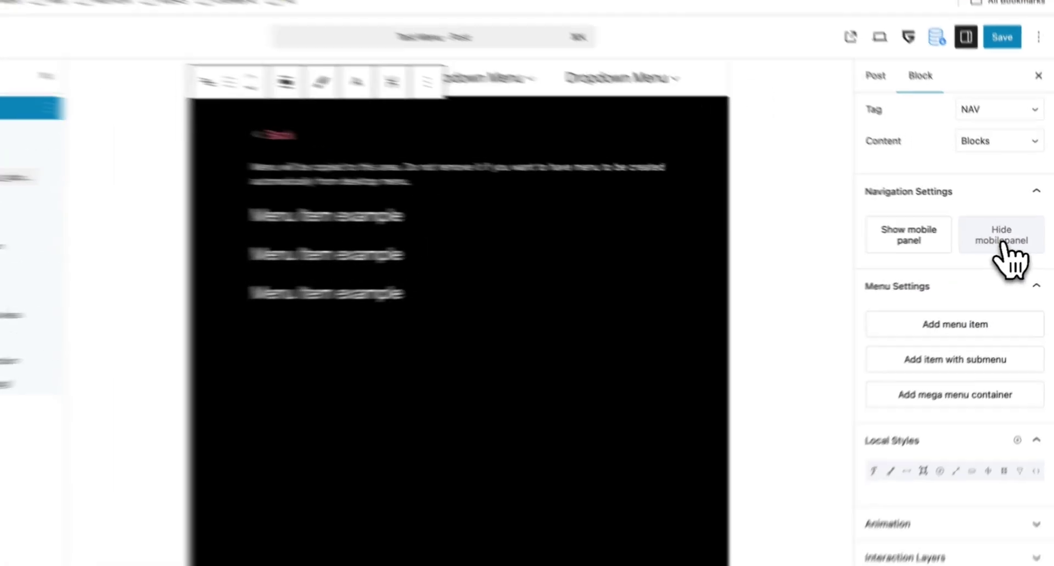
# Hide the mobile panel in the editor and switch the preview to Tablet.
pyautogui.click(1009, 245)
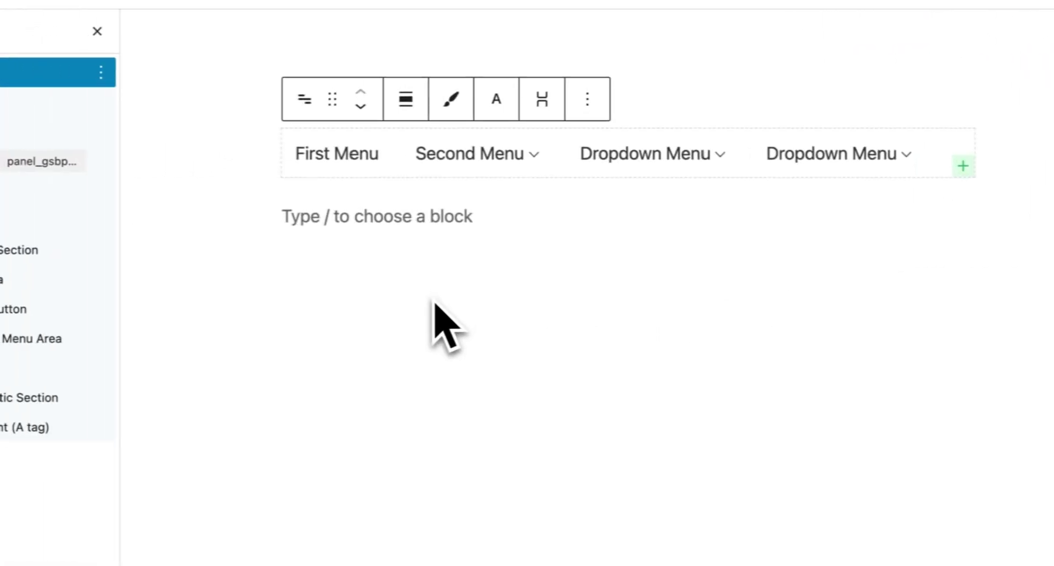
pyautogui.click(892, 102)
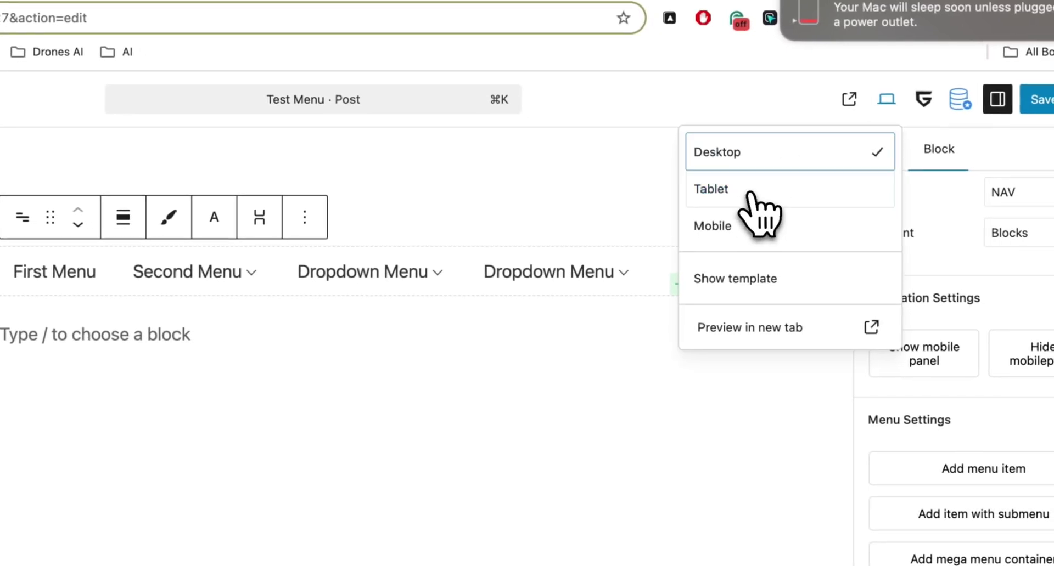
pyautogui.click(719, 189)
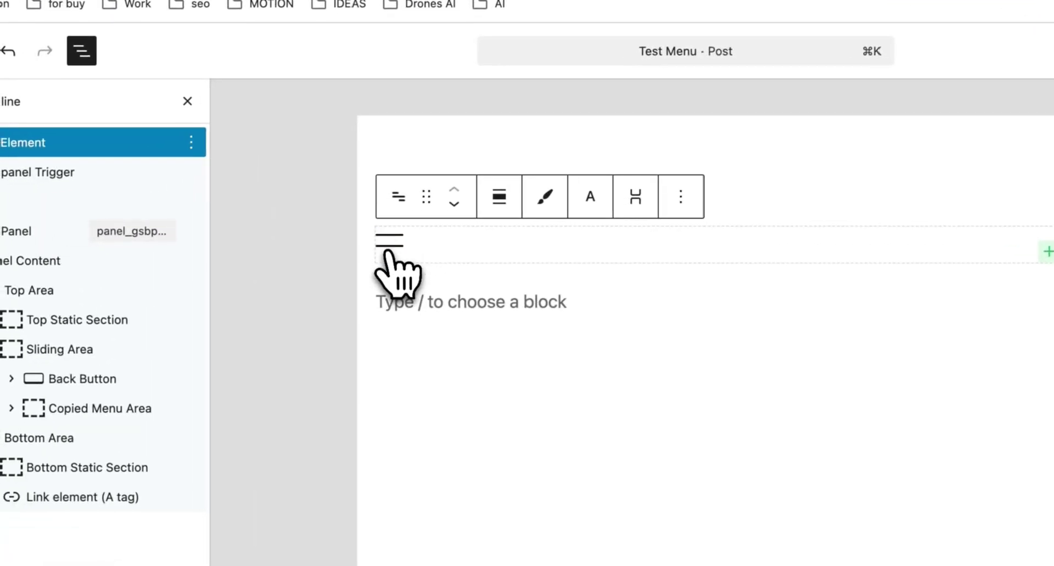
# Move the Sliding panel Trigger block out of the Navigation Element and place it directly above it.
pyautogui.click(28, 173)
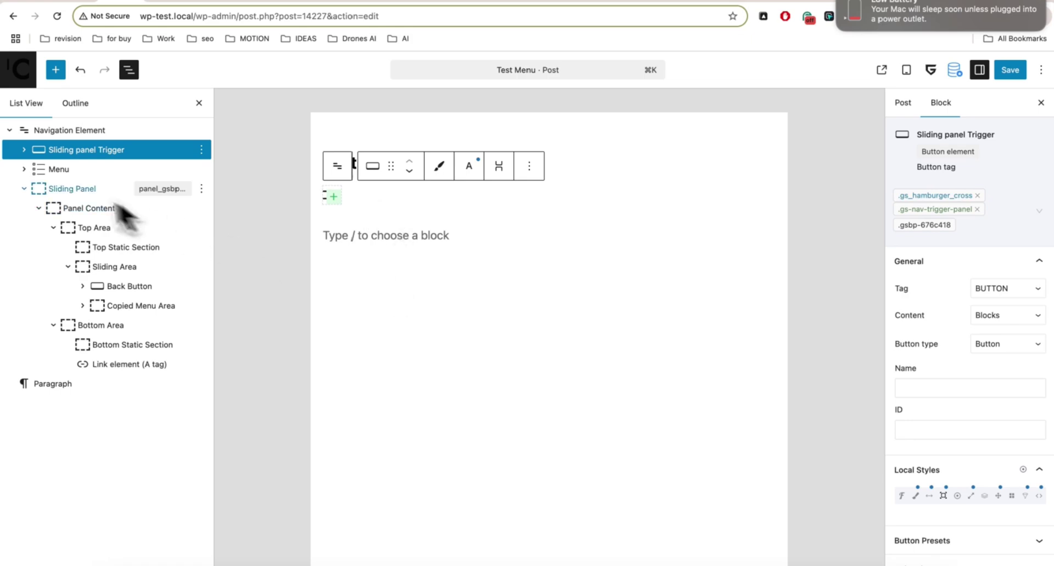
pyautogui.click(24, 188)
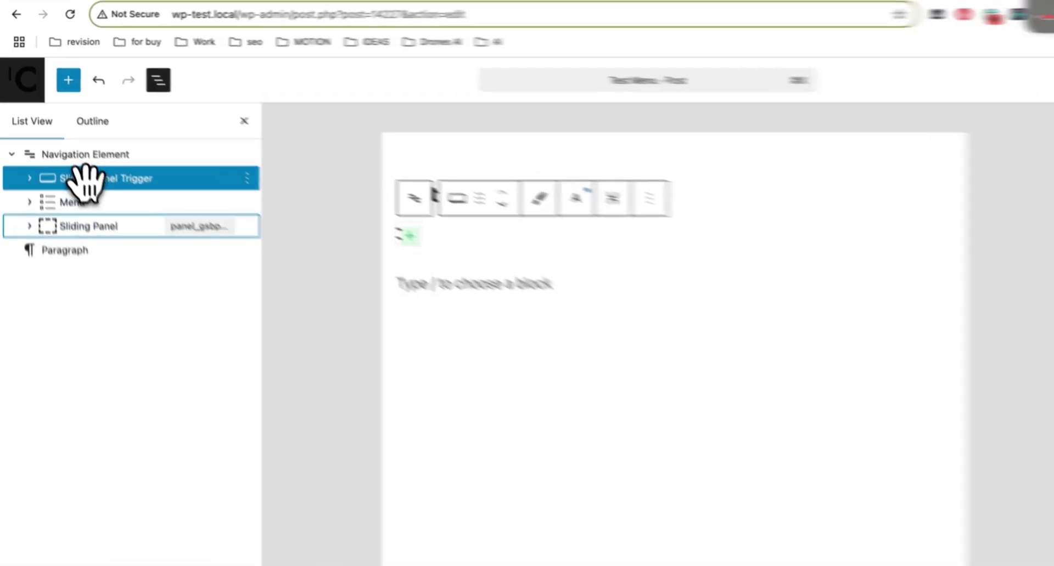
pyautogui.moveTo(81, 152); pyautogui.dragTo(75, 123)
pyautogui.moveTo(113, 174); pyautogui.dragTo(108, 171)
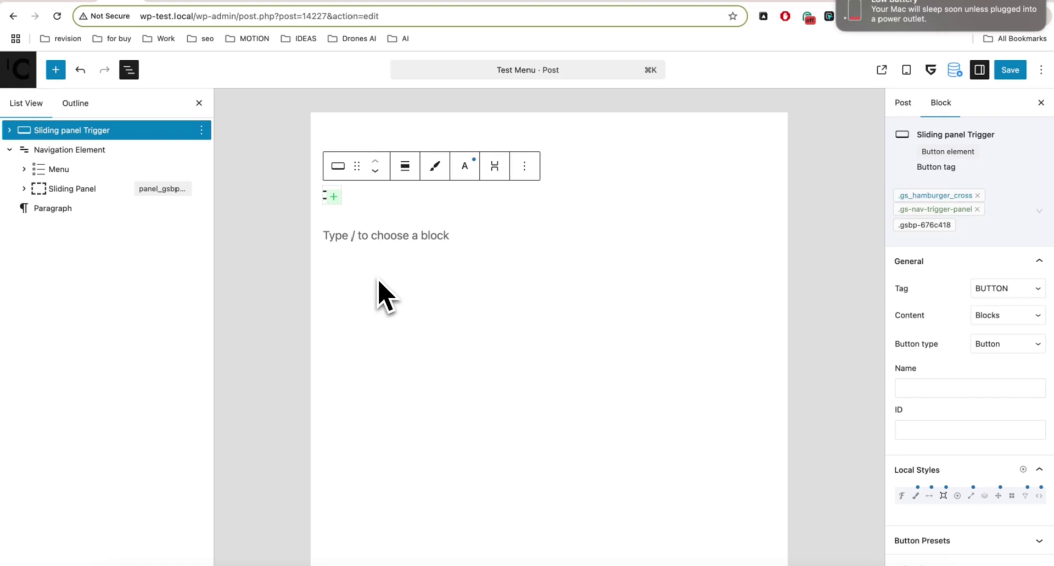
# Compare the Sliding Panel's anchor with the Sliding panel Trigger's data-panel-id in its dynamic attributes.
pyautogui.click(91, 190)
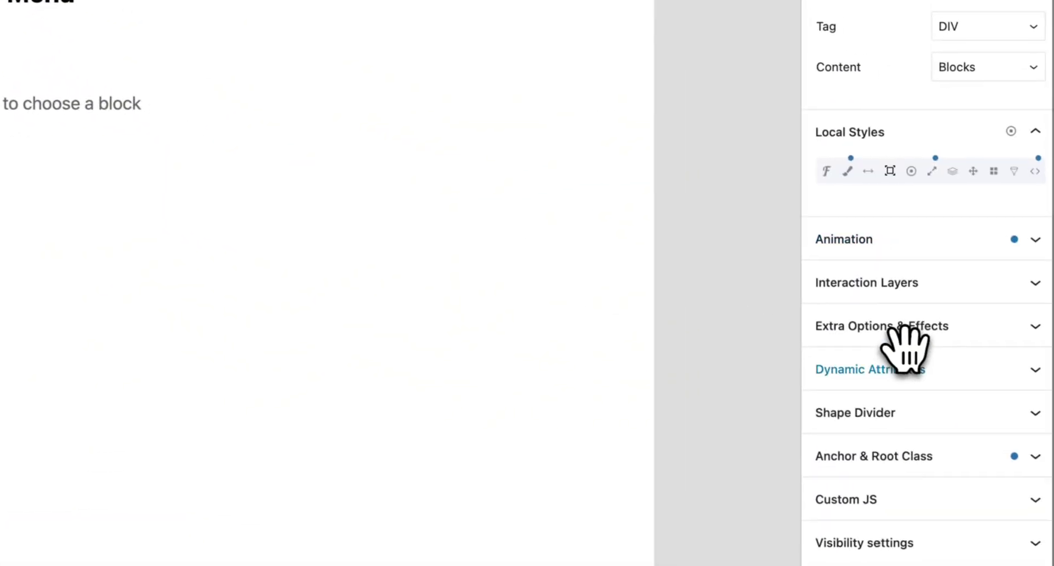
pyautogui.click(847, 453)
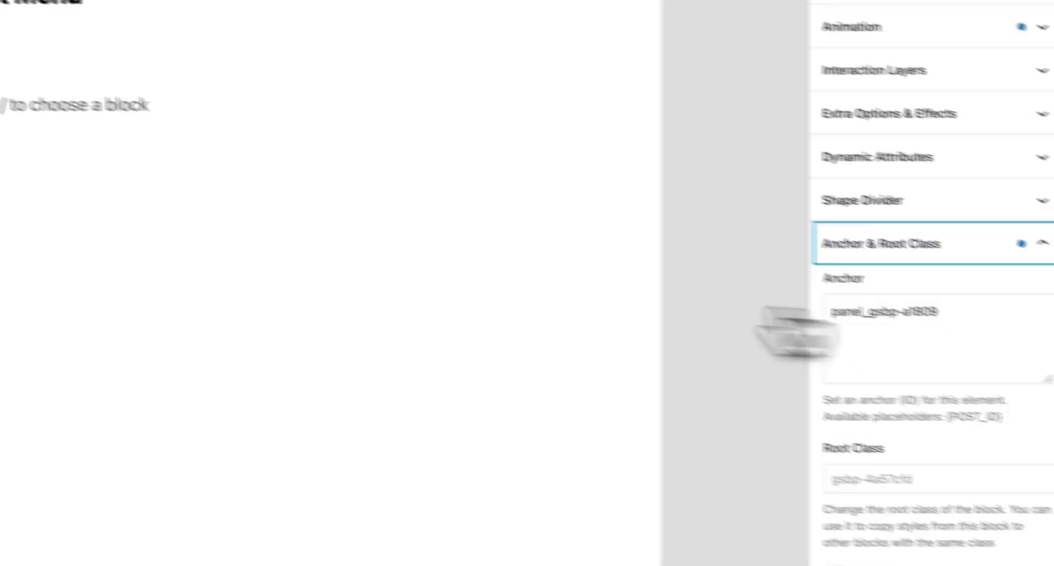
pyautogui.click(94, 176)
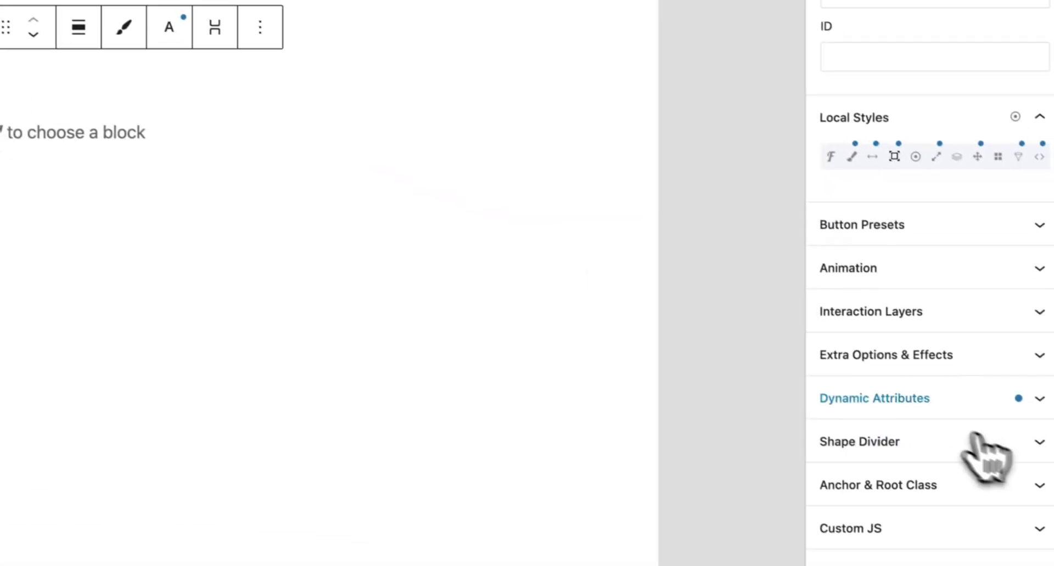
pyautogui.click(895, 398)
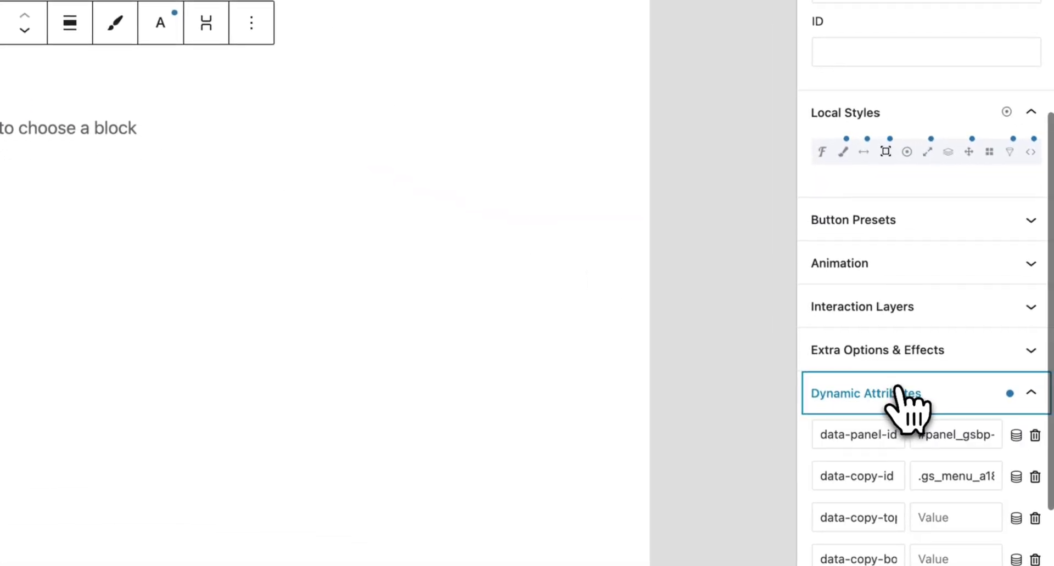
pyautogui.scroll(-4, 900, 406)
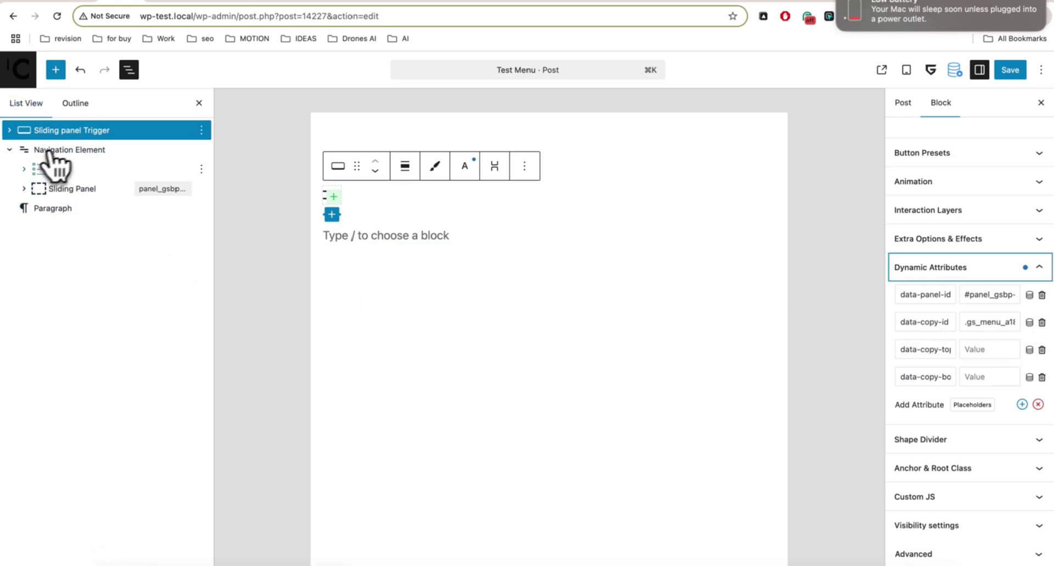
# Examine the Menu block inside the Navigation Element alongside the Sliding panel Trigger's data-copy-id attribute.
pyautogui.click(24, 169)
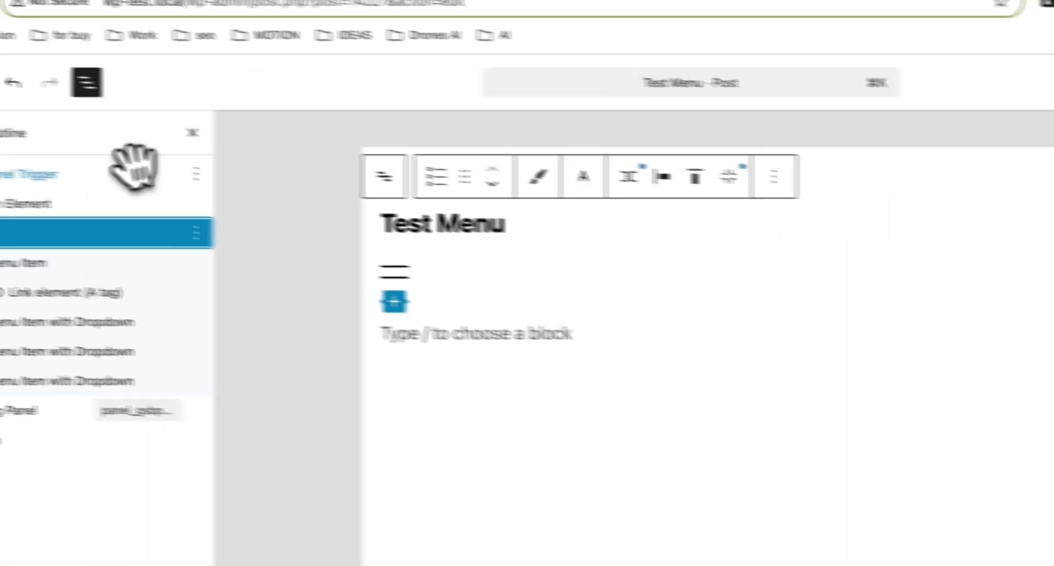
pyautogui.click(129, 176)
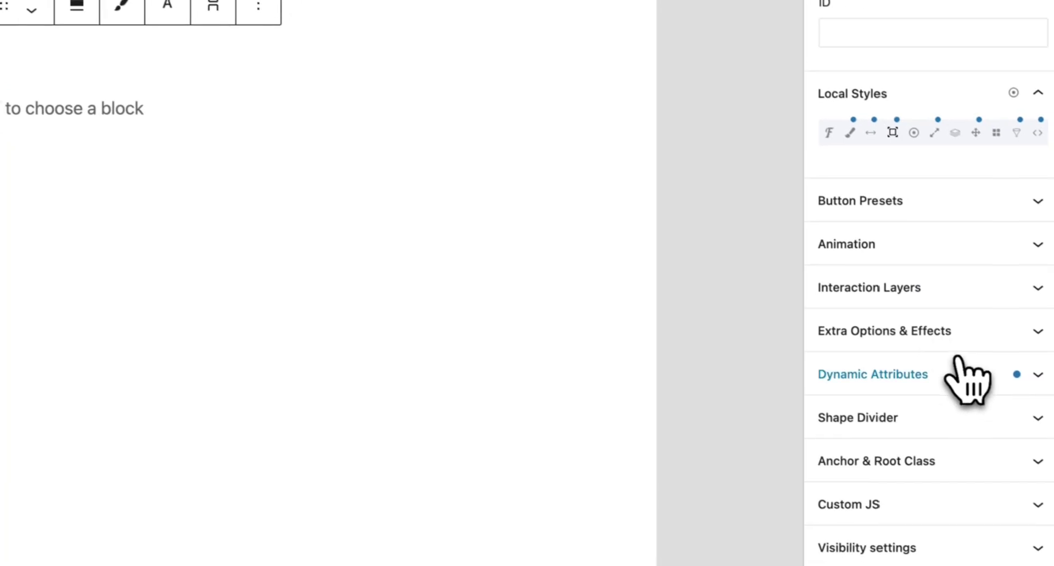
pyautogui.click(956, 362)
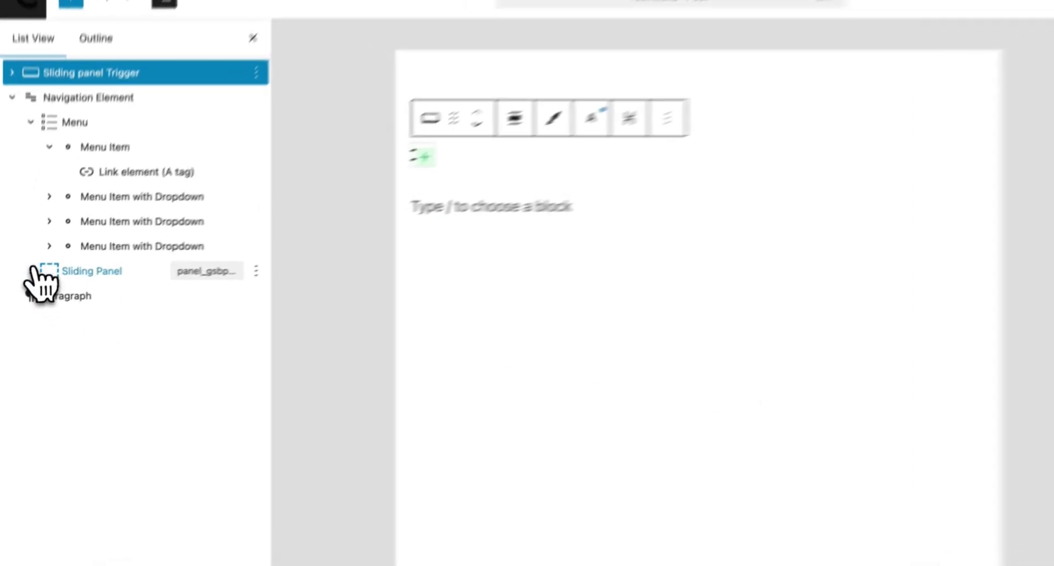
# Examine the panel's Top and Bottom Static Sections alongside the trigger's data-copy-top-id and data-copy-bottom-id attributes.
pyautogui.click(23, 286)
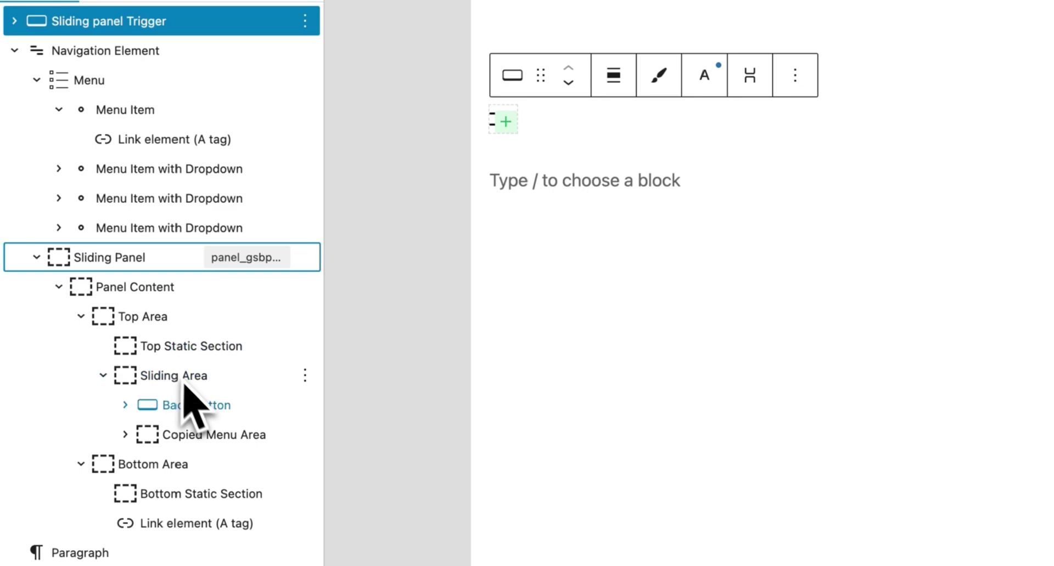
pyautogui.click(168, 347)
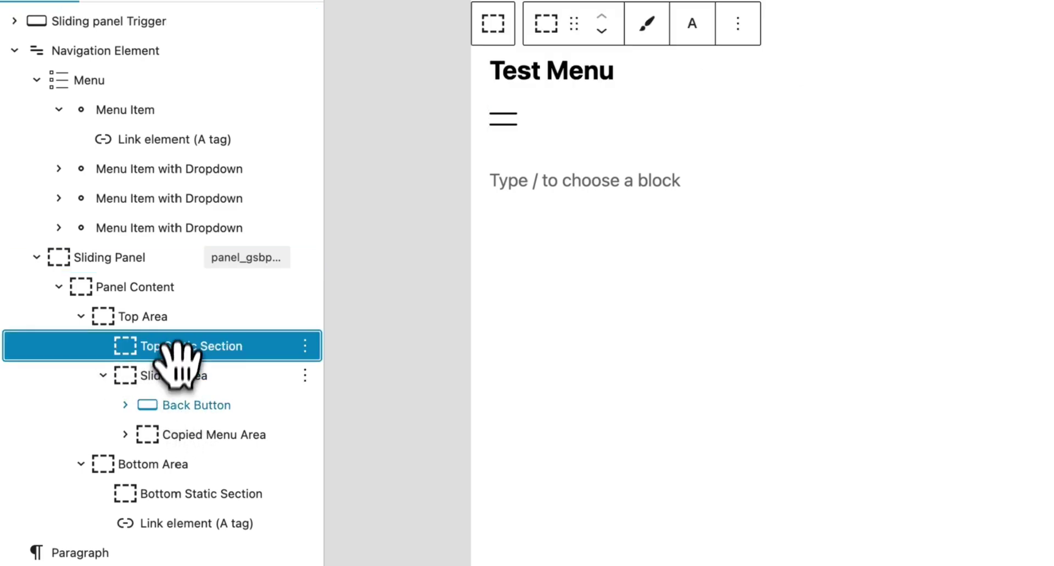
pyautogui.click(177, 493)
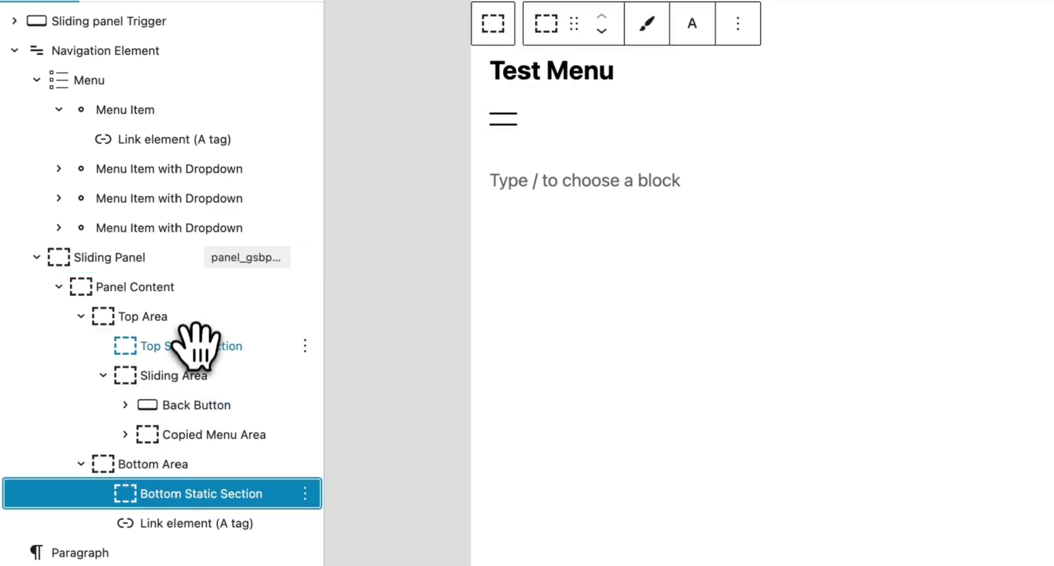
pyautogui.click(109, 20)
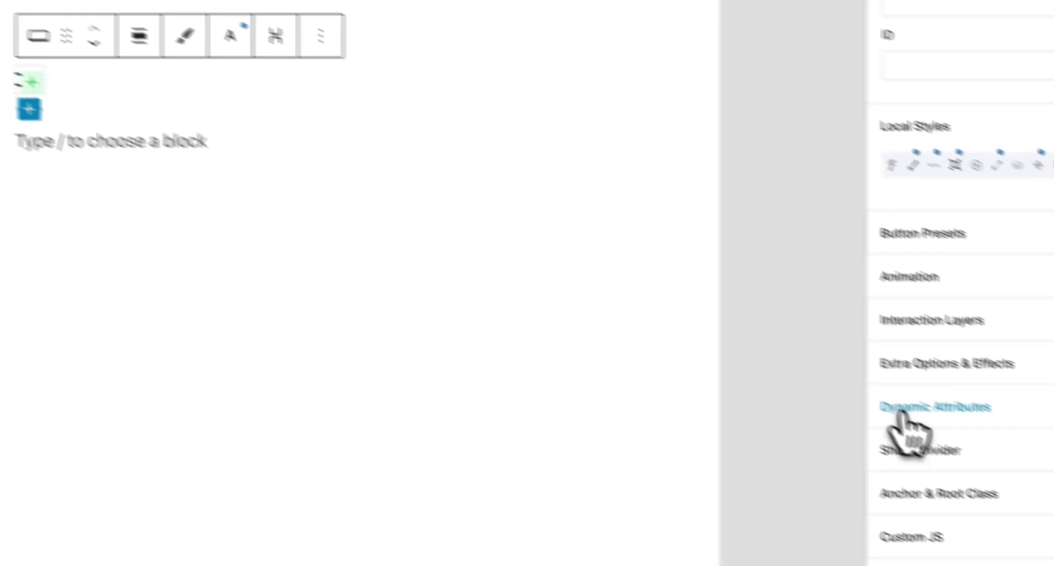
pyautogui.click(900, 430)
pyautogui.scroll(-3, 870, 411)
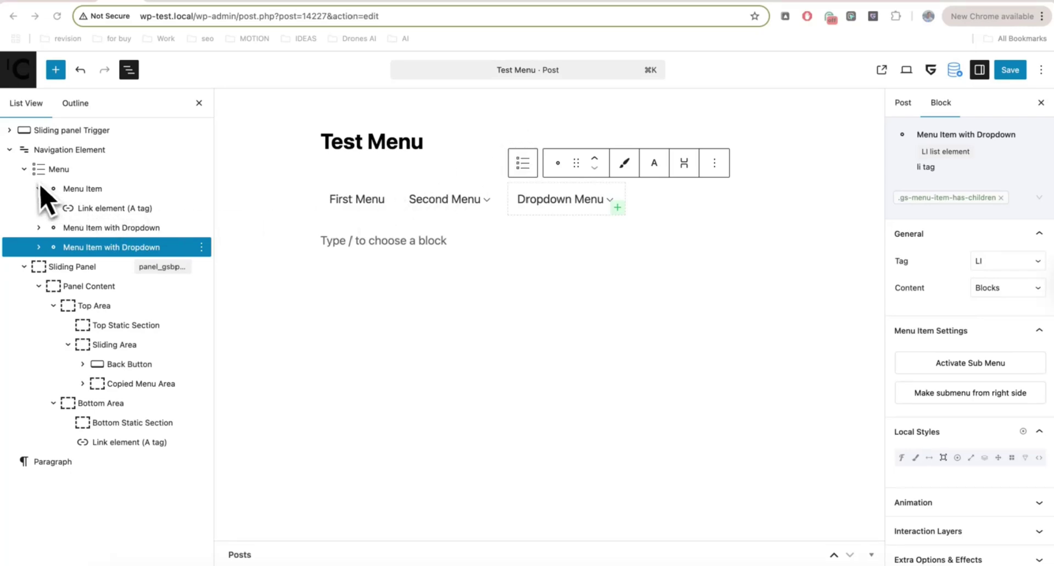
# Add a mega menu container to the Menu block.
pyautogui.click(52, 169)
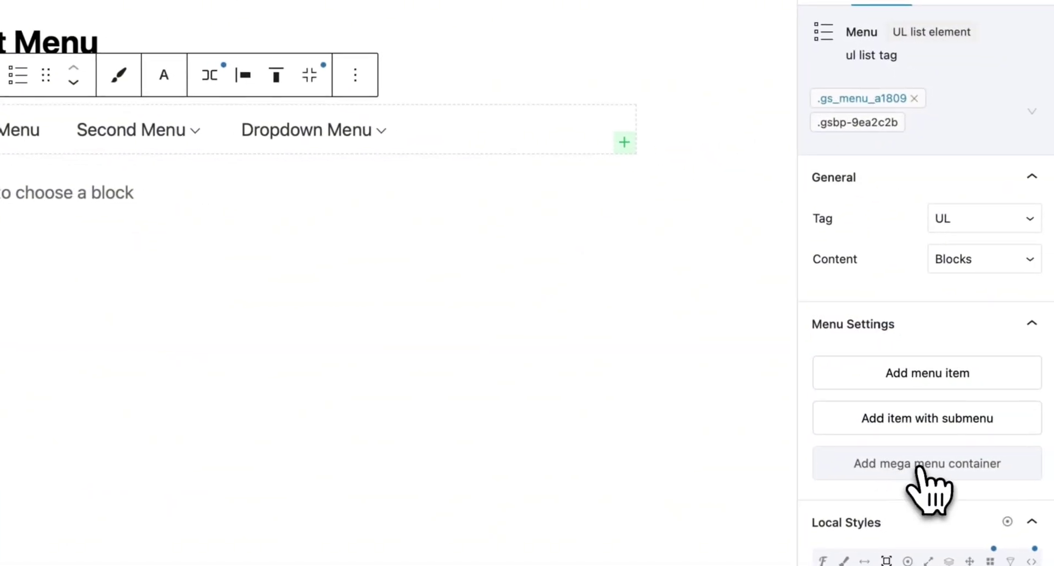
pyautogui.click(1019, 490)
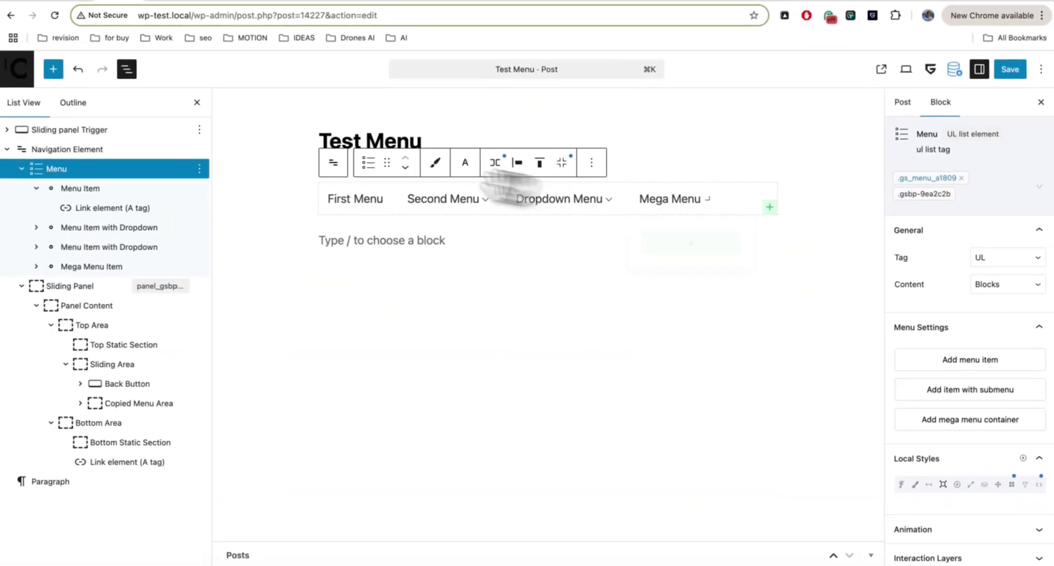
# Activate the Mega Menu Item's sub menu and make the submenu open from the right side.
pyautogui.click(88, 266)
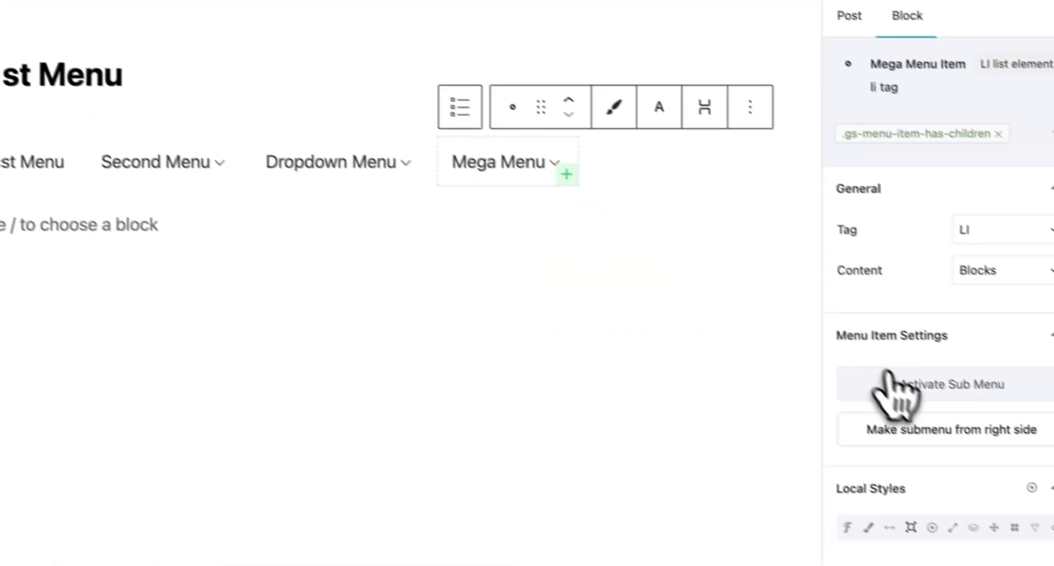
pyautogui.click(875, 384)
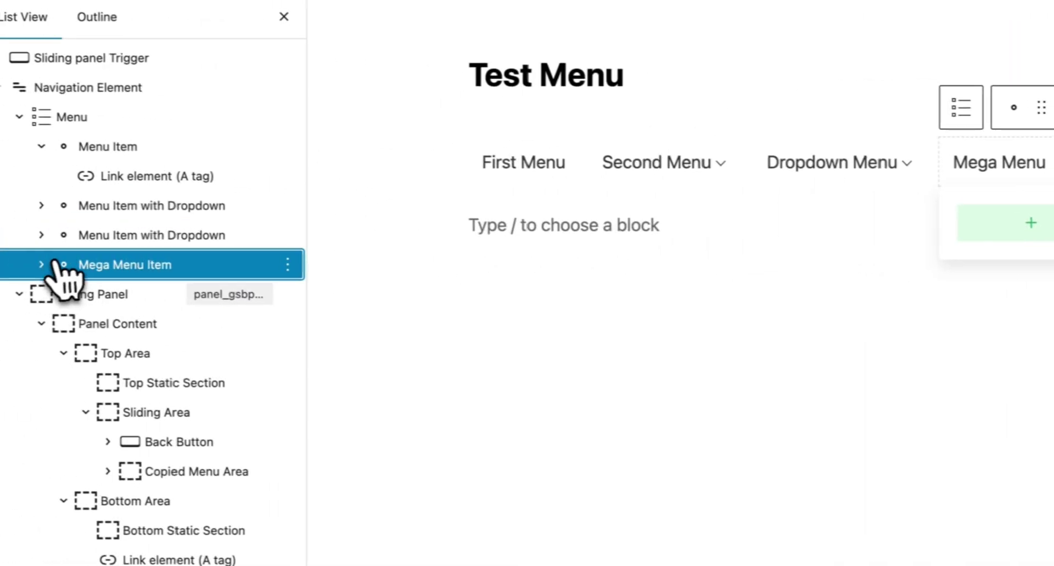
pyautogui.click(54, 265)
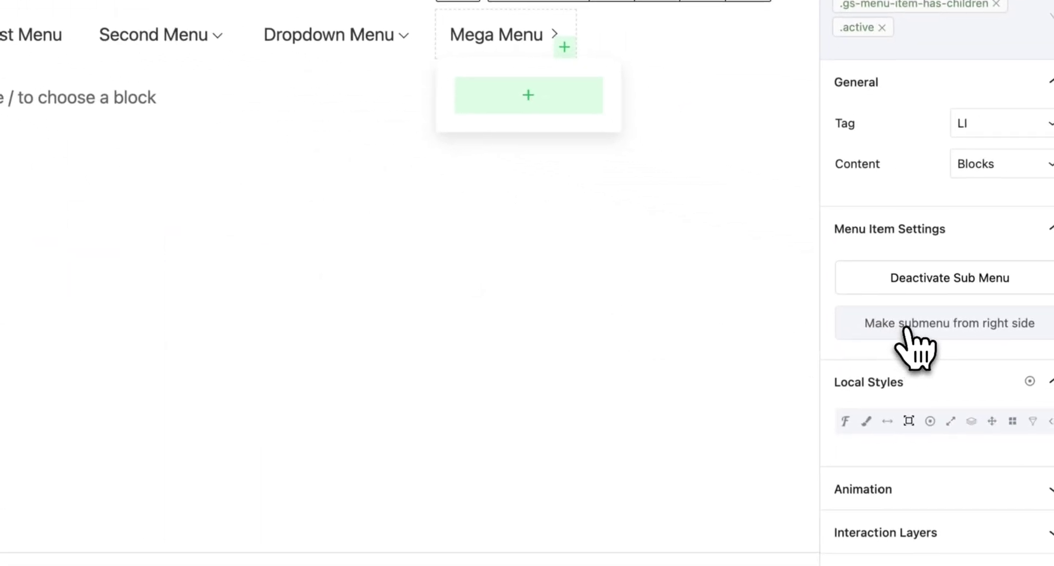
pyautogui.click(897, 329)
# Inspect the Mega Menu's nested list element and container, including the Mega Menu Container's width setting.
pyautogui.click(400, 121)
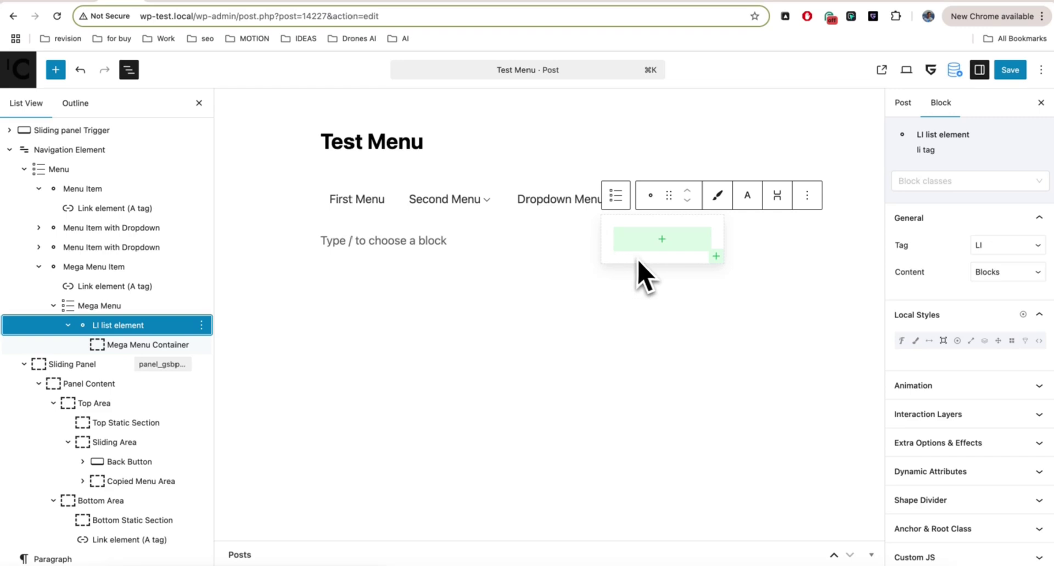
pyautogui.click(136, 305)
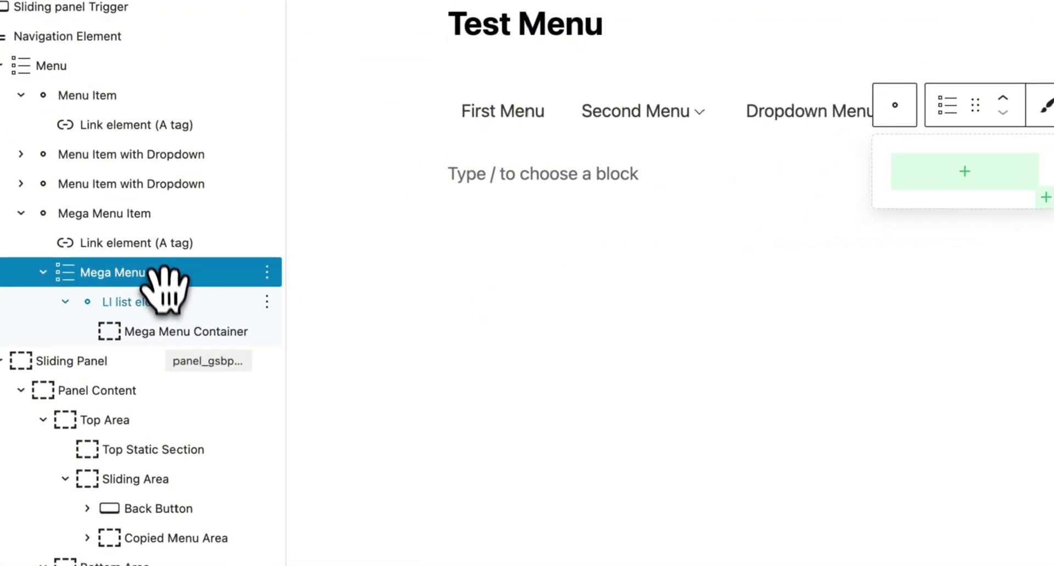
pyautogui.click(141, 345)
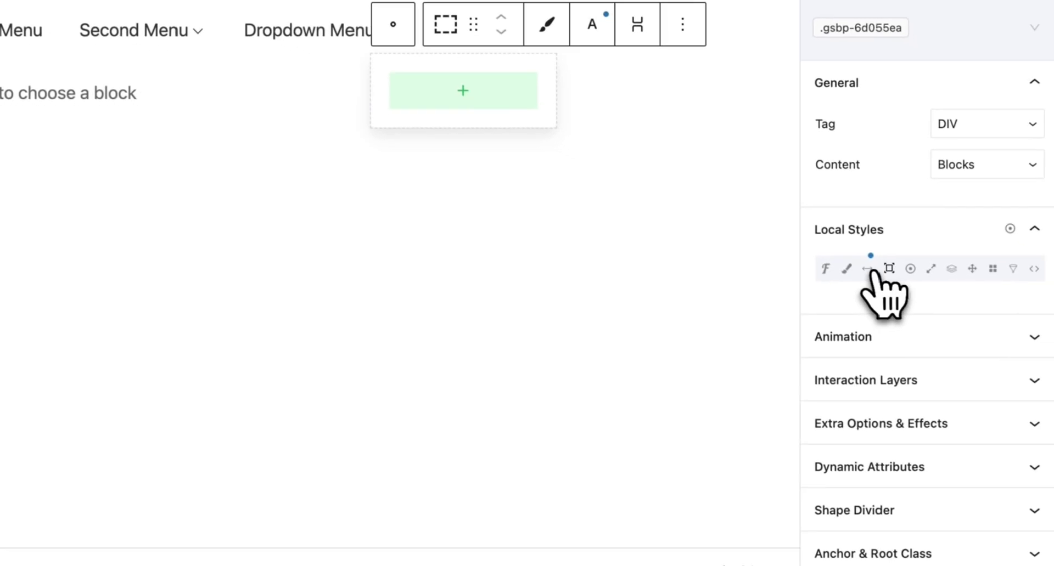
pyautogui.click(927, 267)
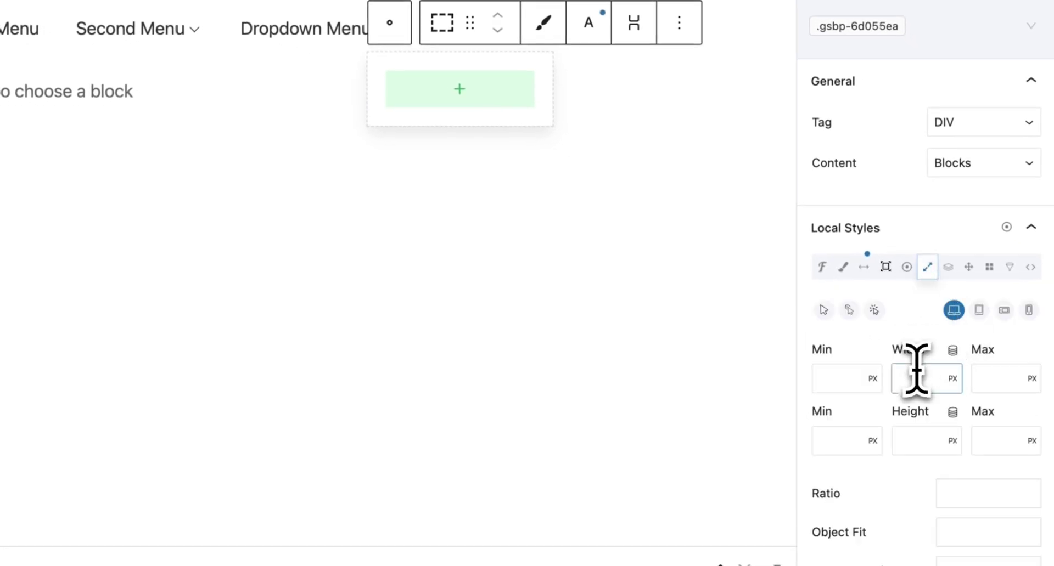
pyautogui.click(389, 22)
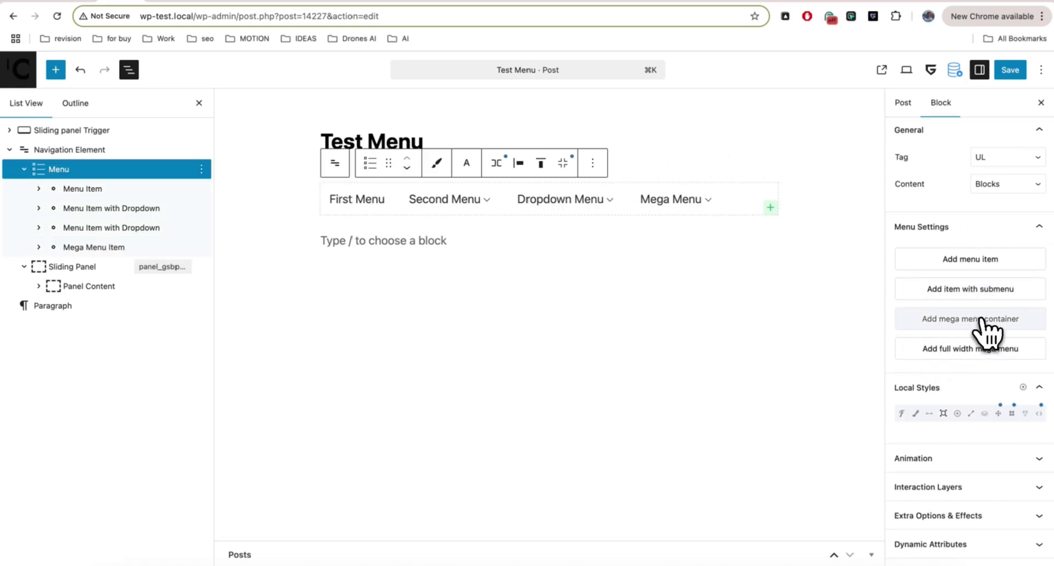
# Activate the Mega Menu Item's sub menu and insert a Paragraph block into its full-width mega menu container.
pyautogui.moveTo(698, 210)
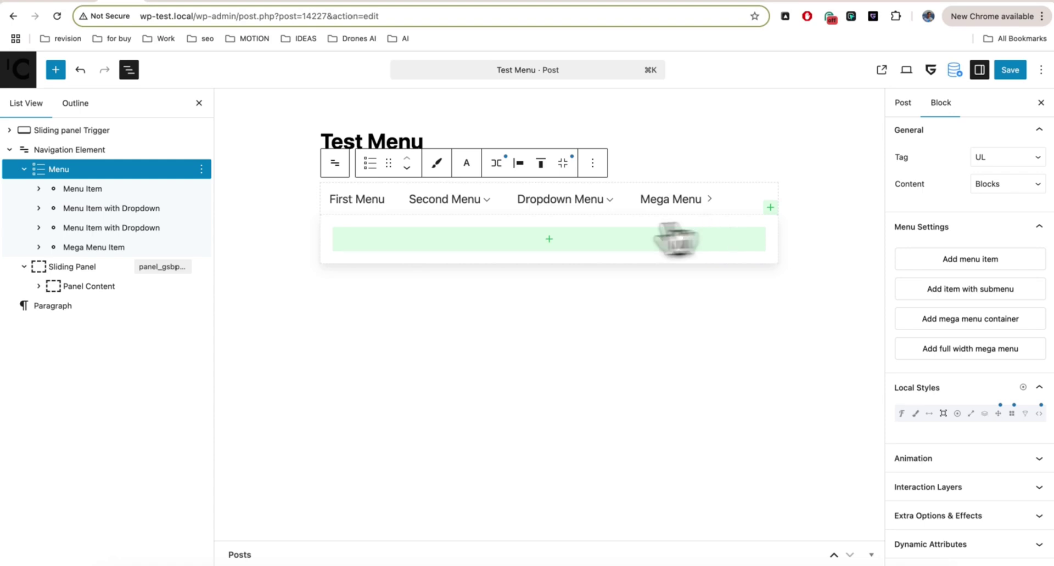
pyautogui.click(137, 247)
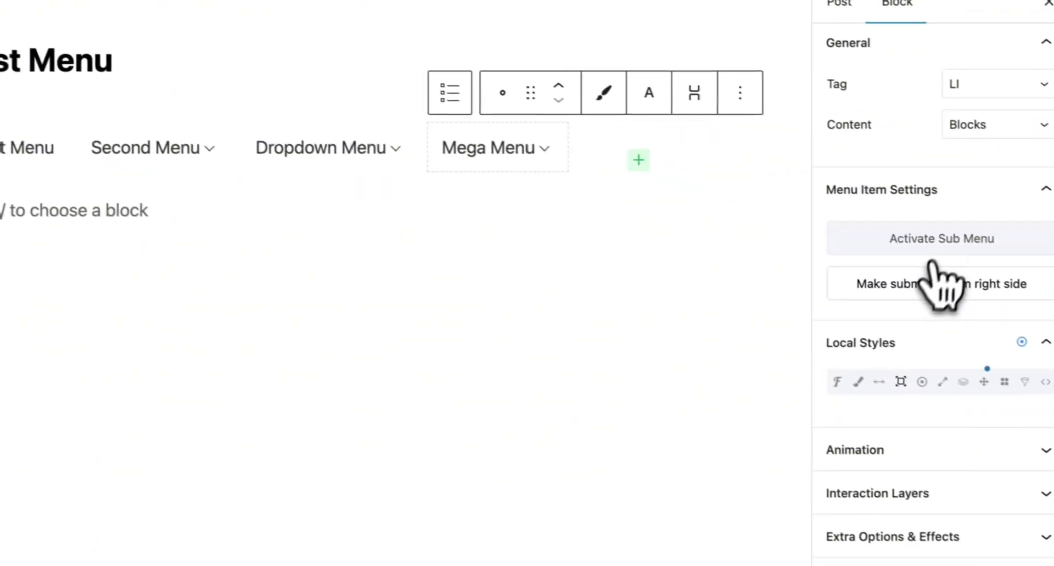
pyautogui.click(934, 248)
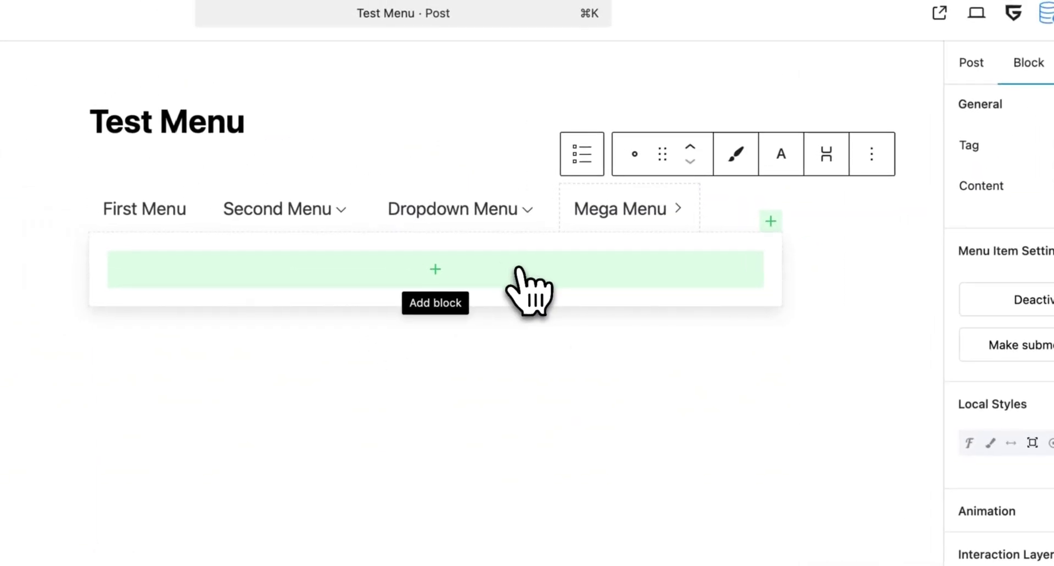
pyautogui.click(503, 272)
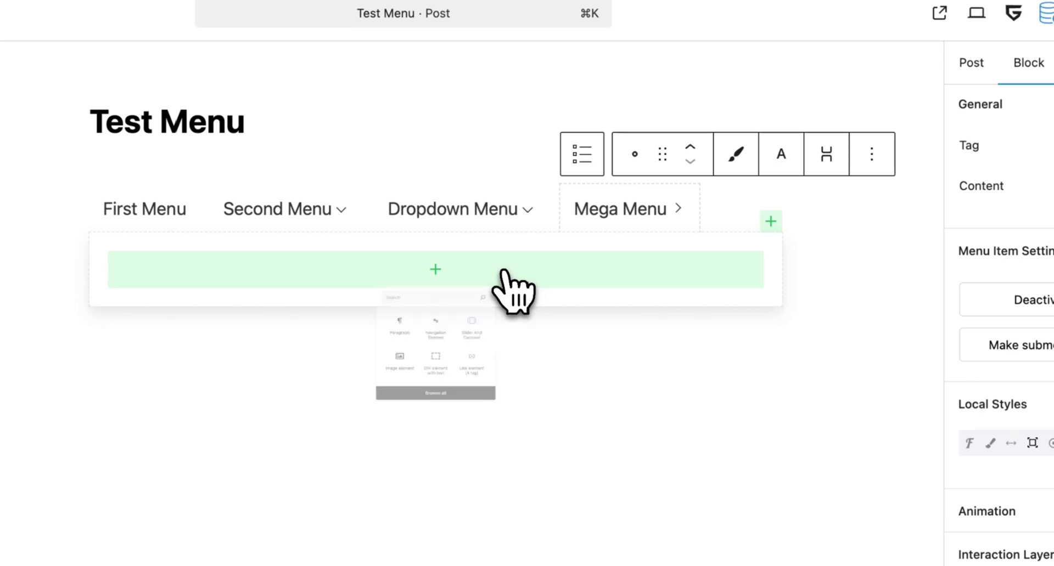
pyautogui.click(351, 365)
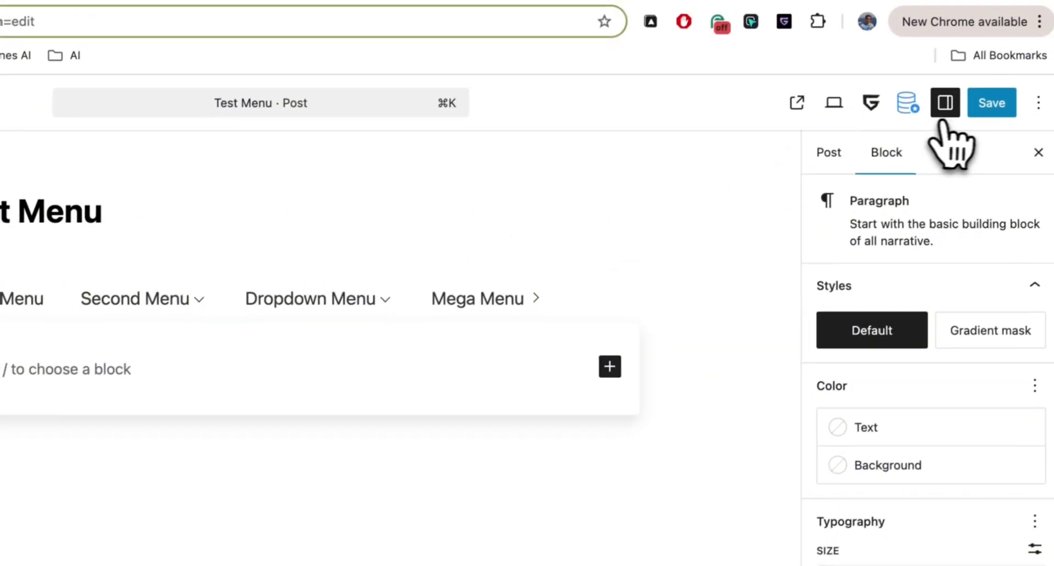
# Import the "Megamenu with discount column" section from the GreenShift template library.
pyautogui.click(907, 102)
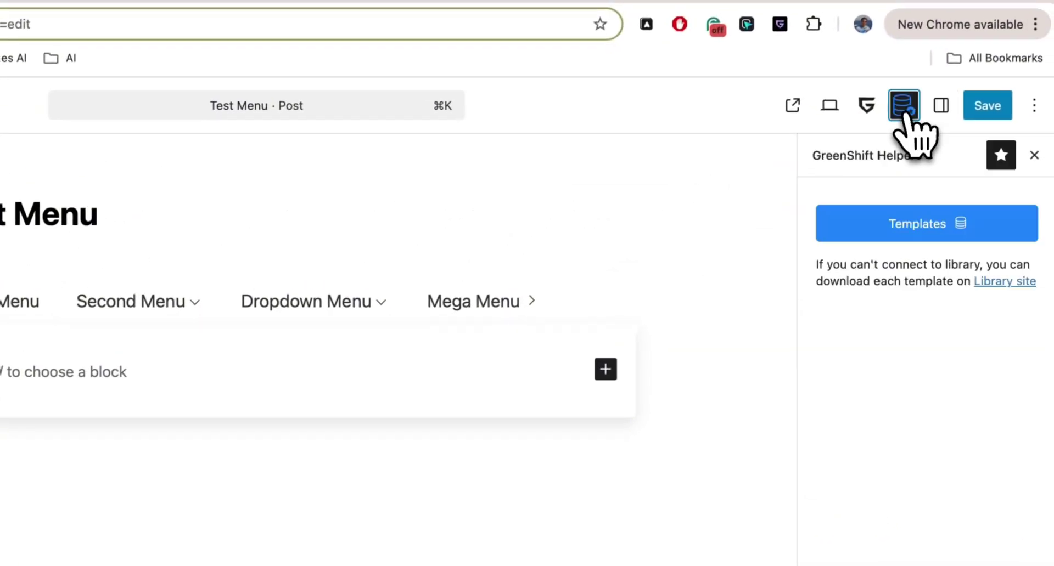
pyautogui.click(930, 220)
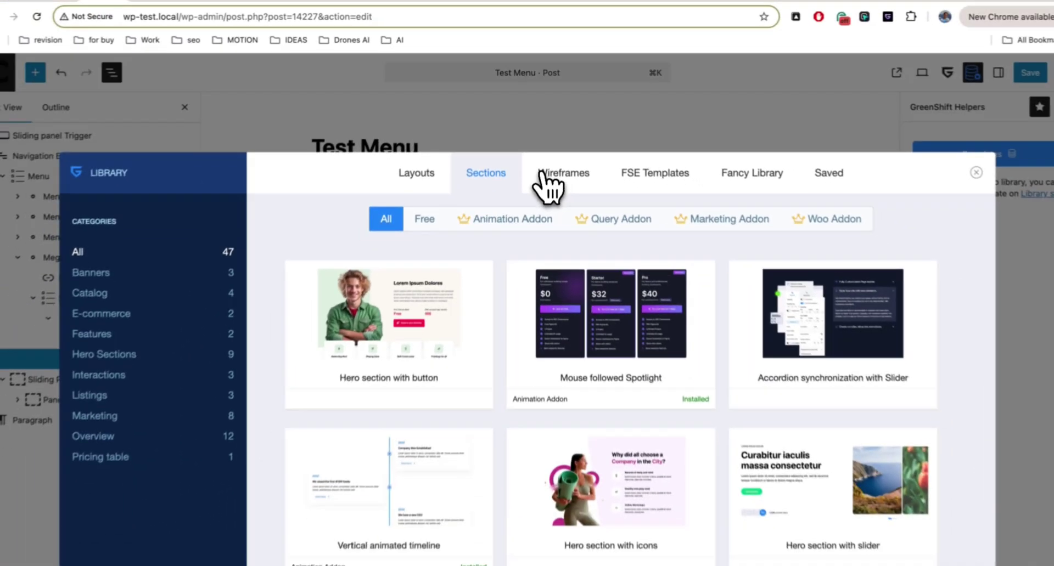
pyautogui.scroll(-10, 543, 220)
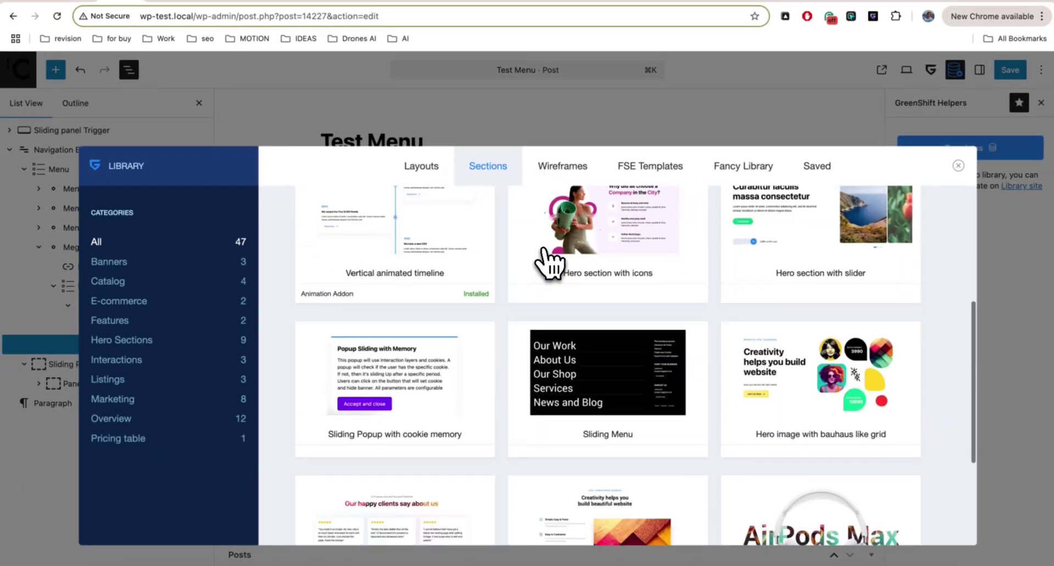
pyautogui.scroll(-10, 512, 398)
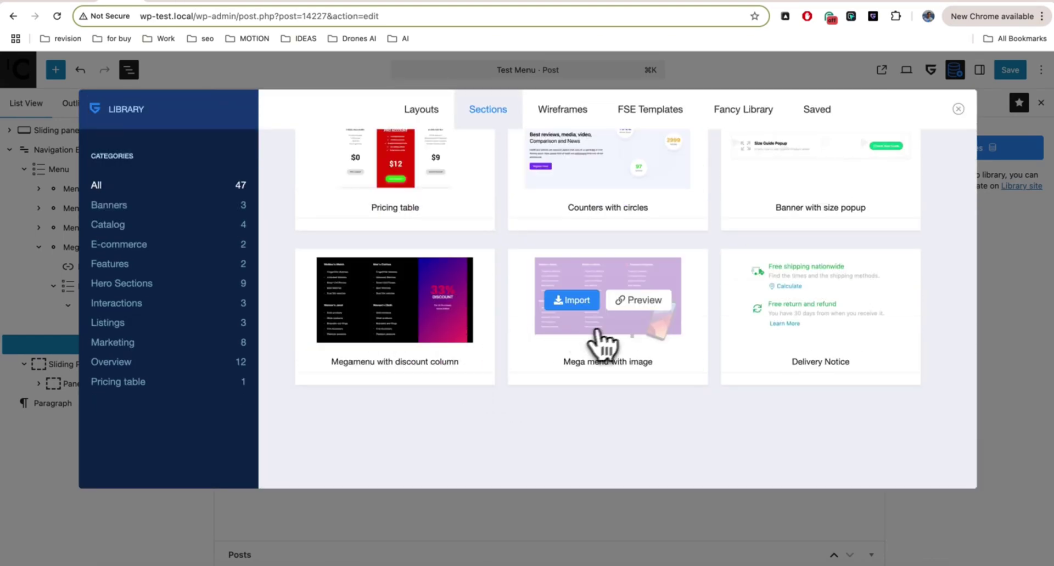
pyautogui.click(363, 302)
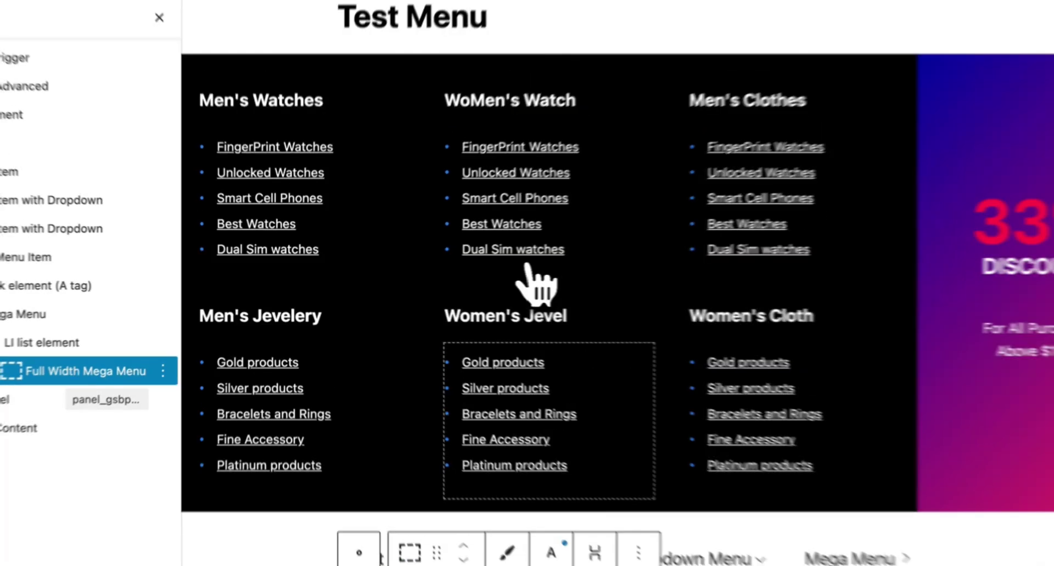
# Move the imported Row/Columns Advanced block into the Full Width Mega Menu container inside the Mega Menu Item.
pyautogui.scroll(-3, 552, 239)
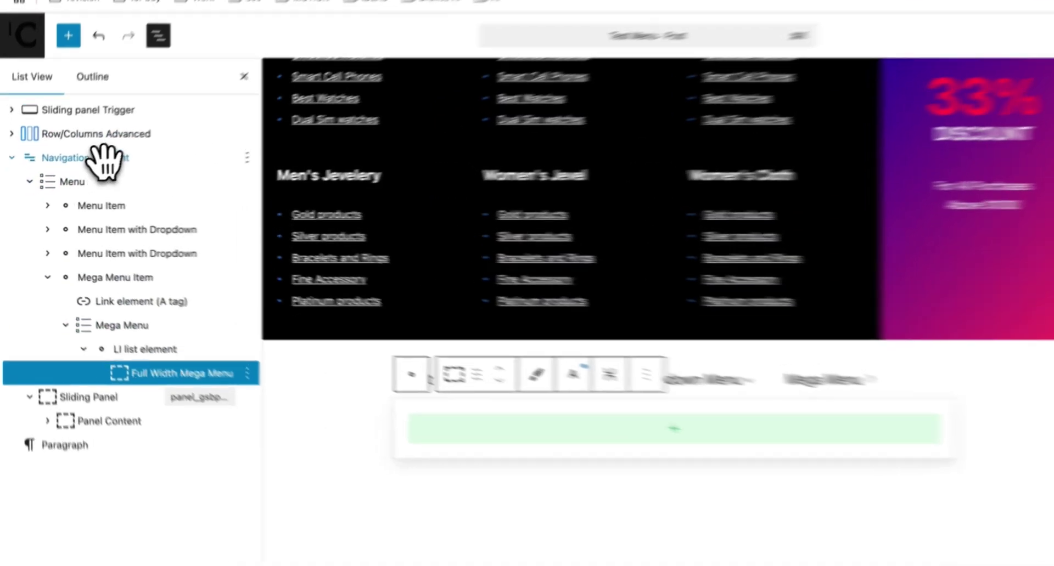
pyautogui.click(44, 169)
pyautogui.click(96, 149)
pyautogui.moveTo(147, 111); pyautogui.dragTo(223, 389)
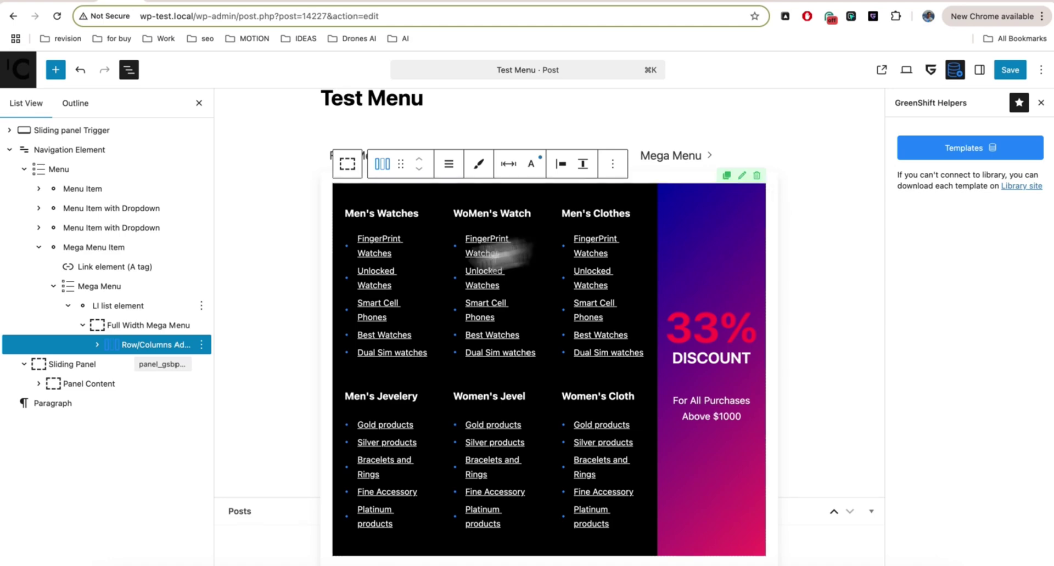
# Clear the Full Width Mega Menu container's local spacing styles and select the link list under Men's Clothes.
pyautogui.click(144, 306)
pyautogui.click(979, 70)
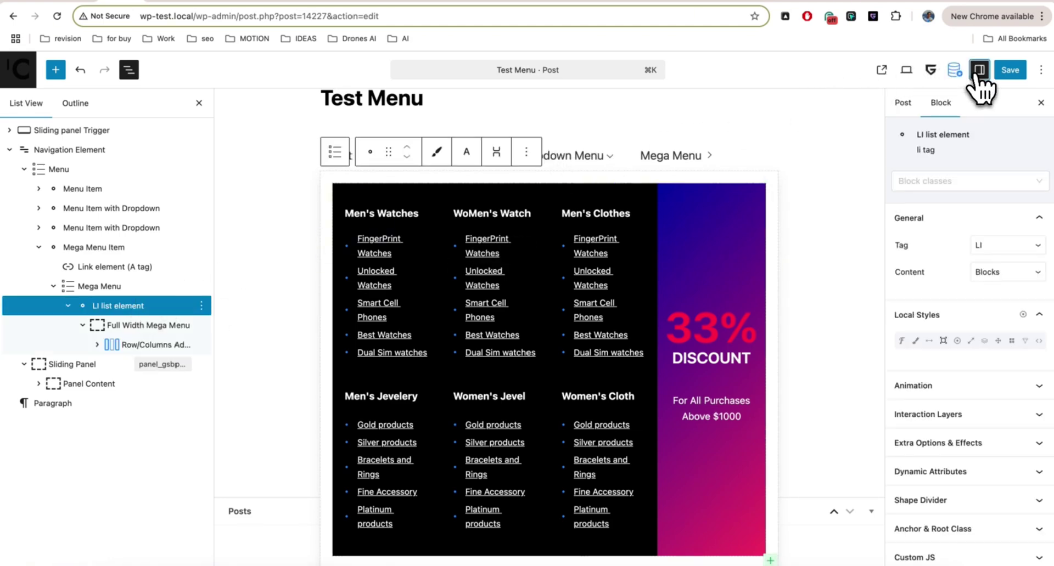
pyautogui.click(143, 325)
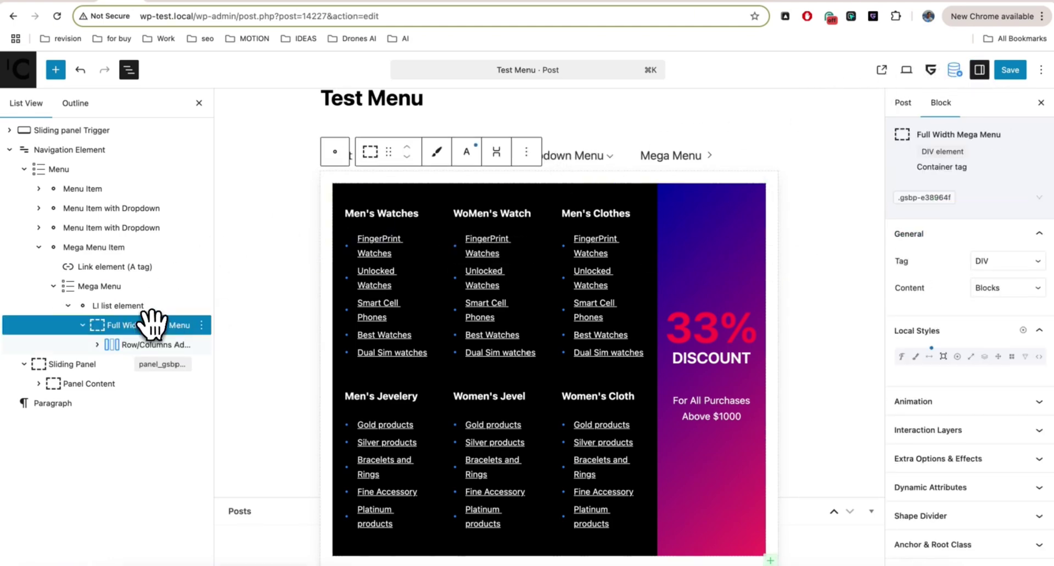
pyautogui.click(929, 358)
pyautogui.click(913, 372)
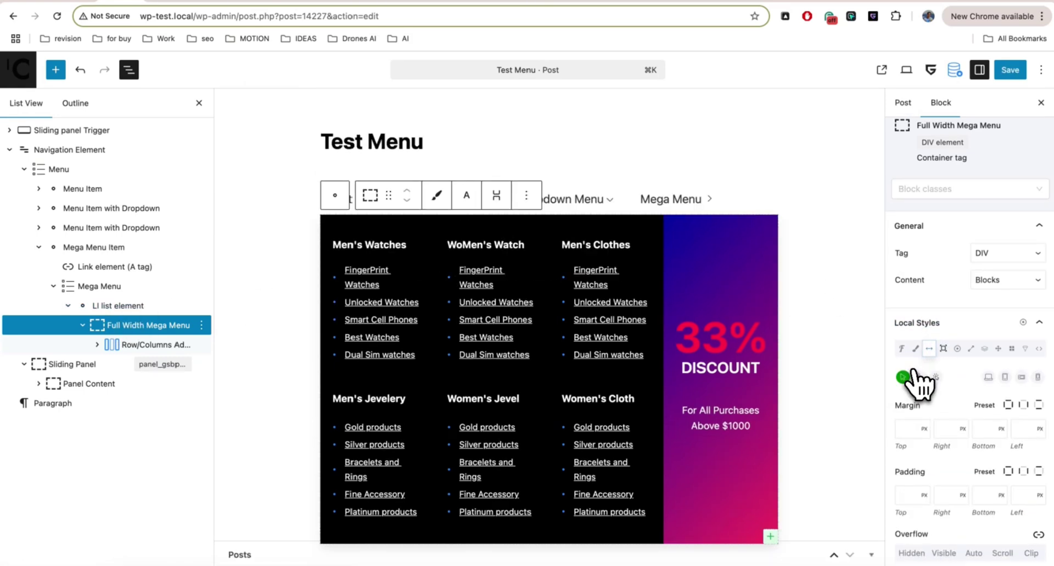
pyautogui.click(599, 270)
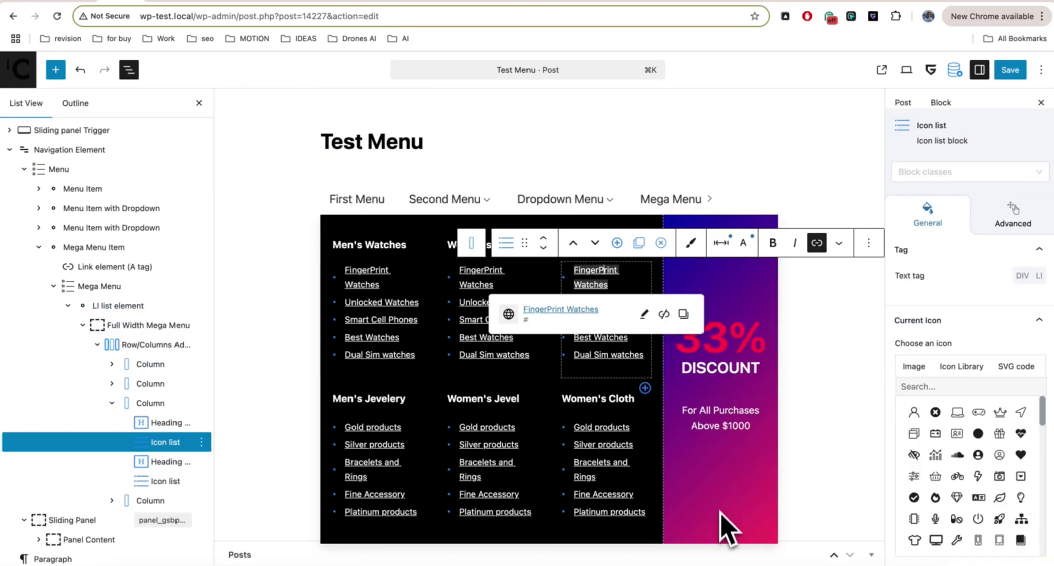